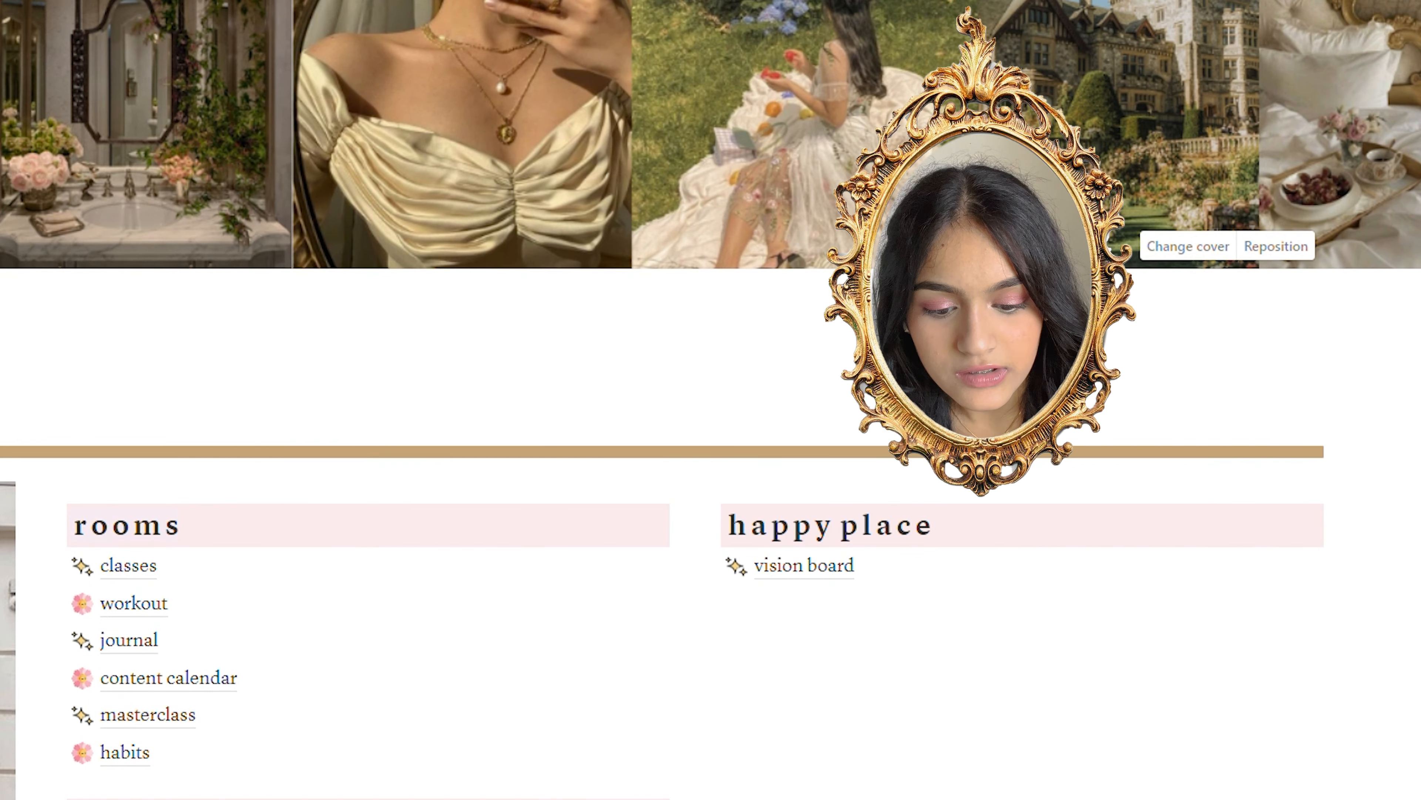
Try to reposition the home page's cover image.
scroll(1097, 308, up, 1)
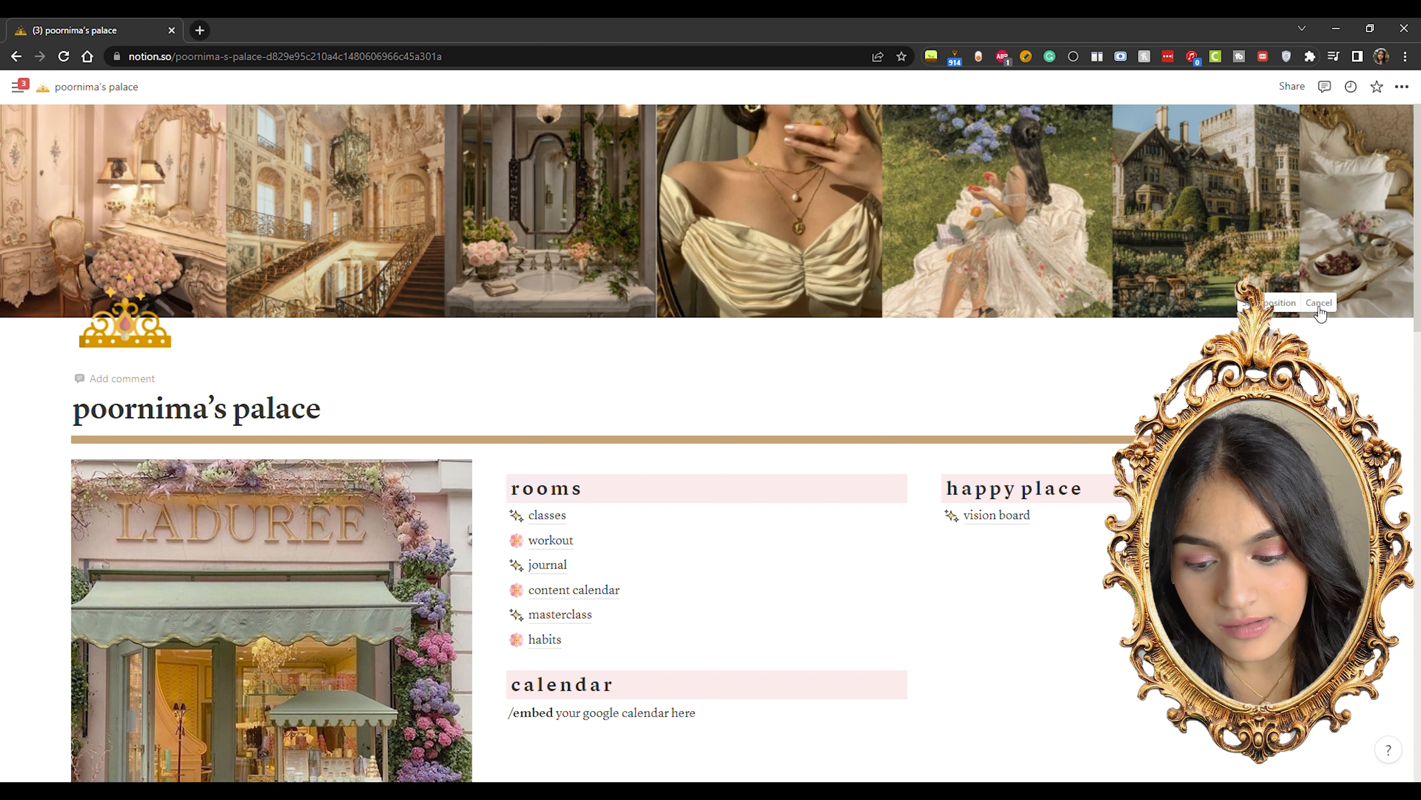
click(1311, 303)
drag(1271, 224, 1278, 136)
click(1322, 302)
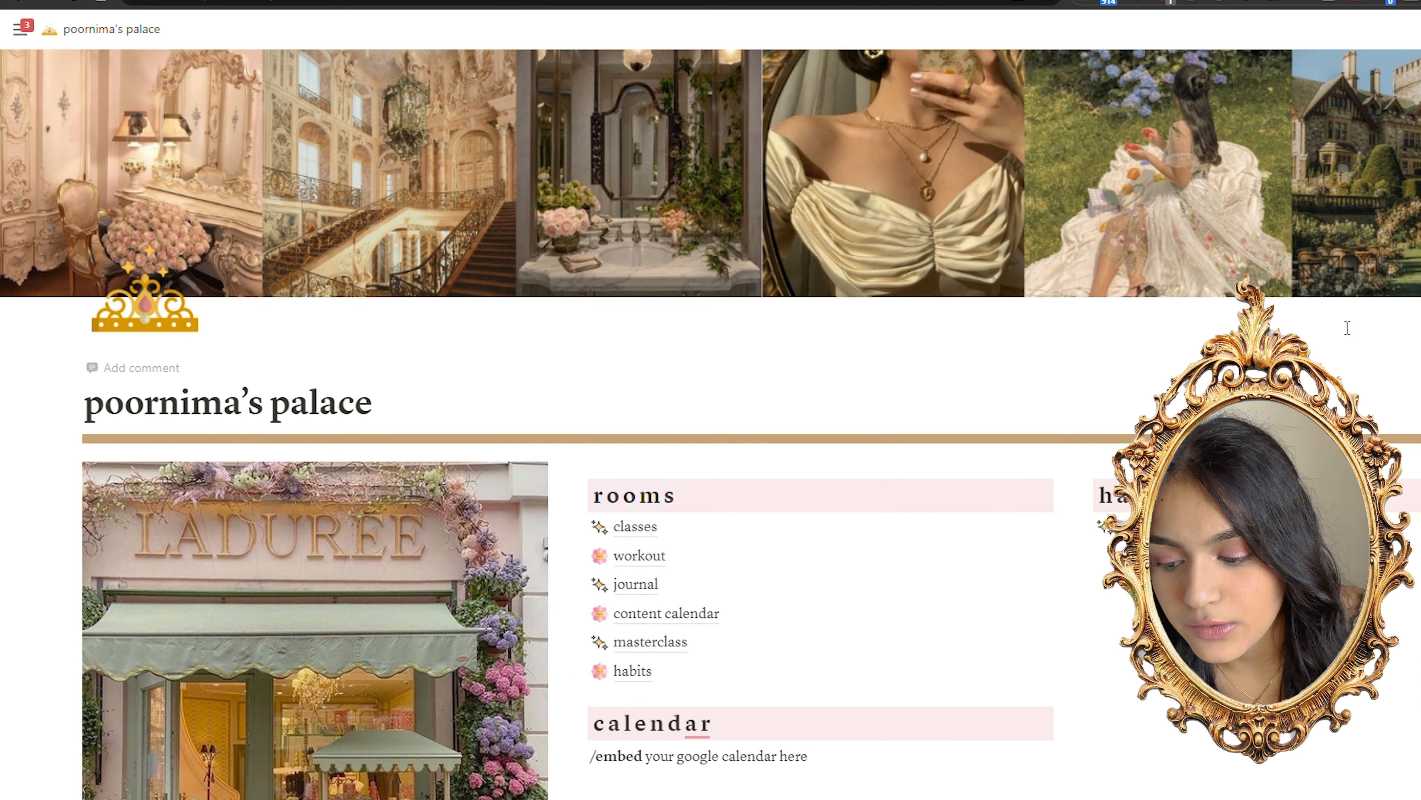
scroll(1348, 328, down, 2)
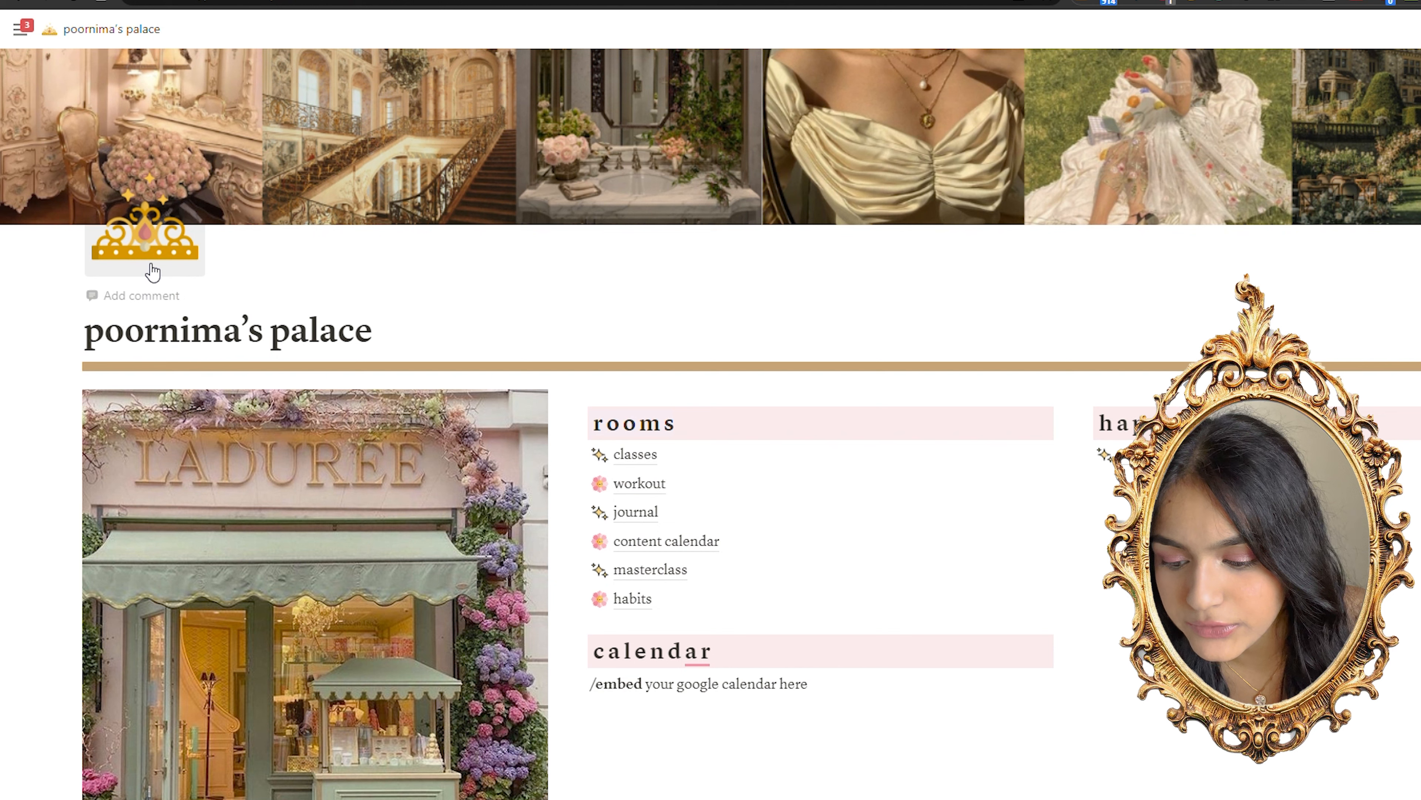
click(161, 247)
click(462, 323)
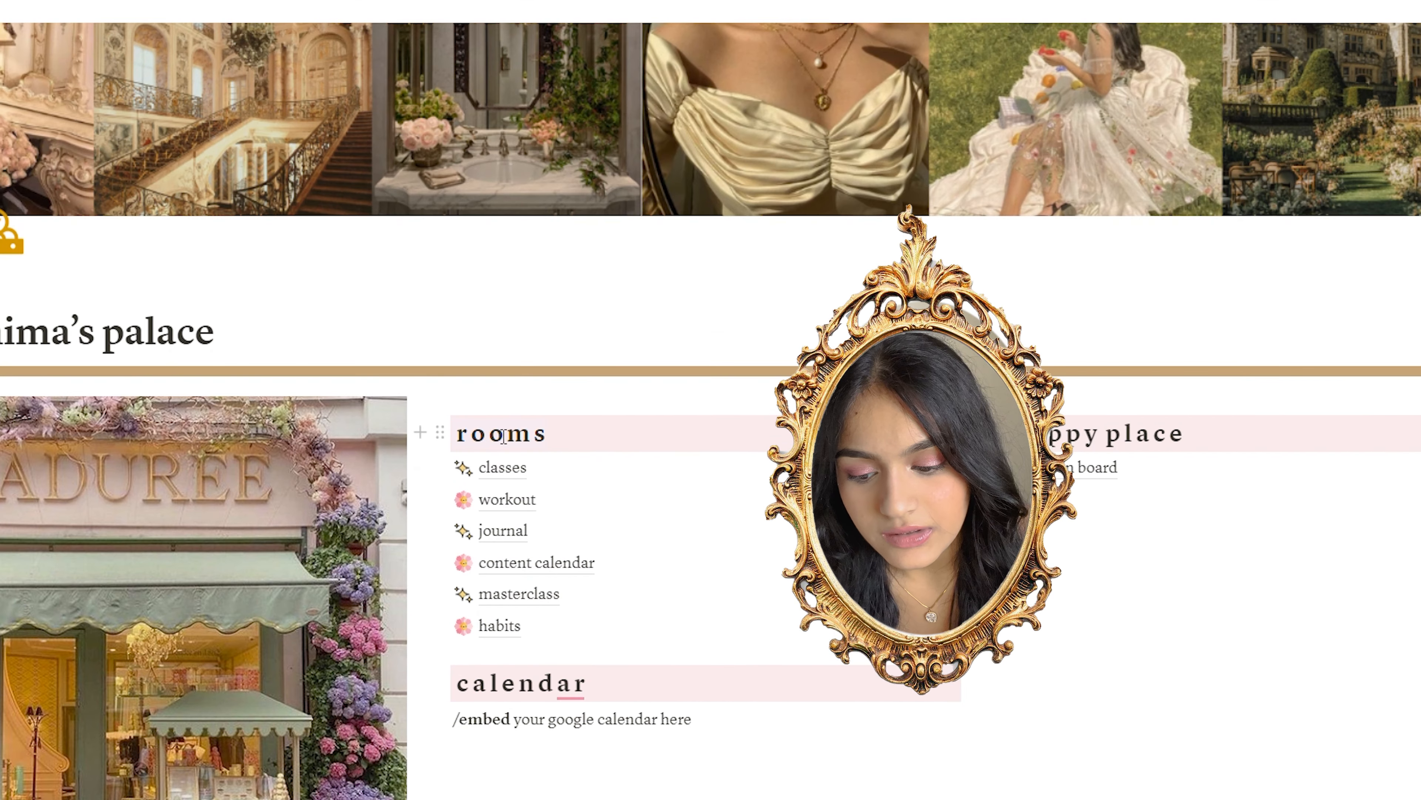
scroll(503, 437, down, 1)
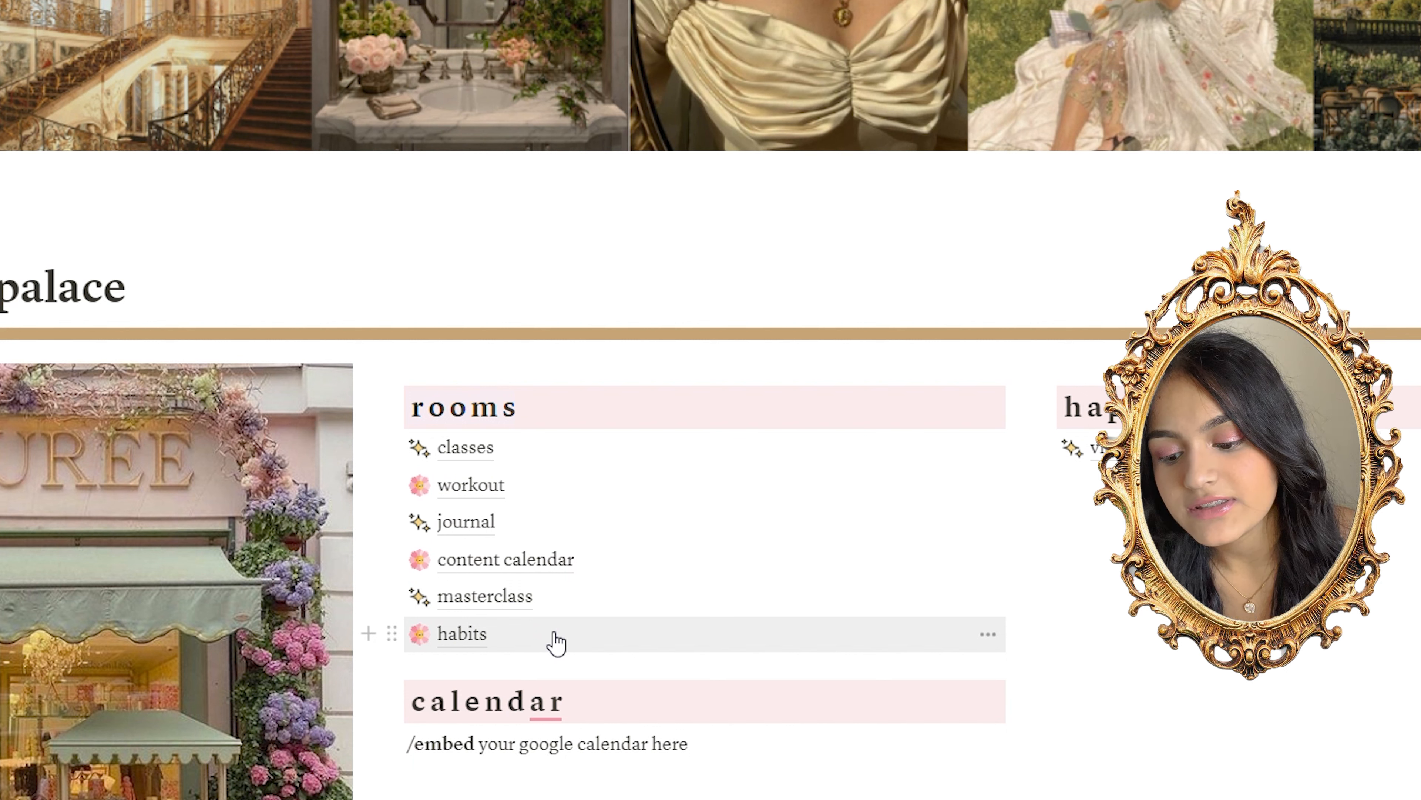
Go to the classes page and open the CSC 202 course card from the current semester.
click(524, 457)
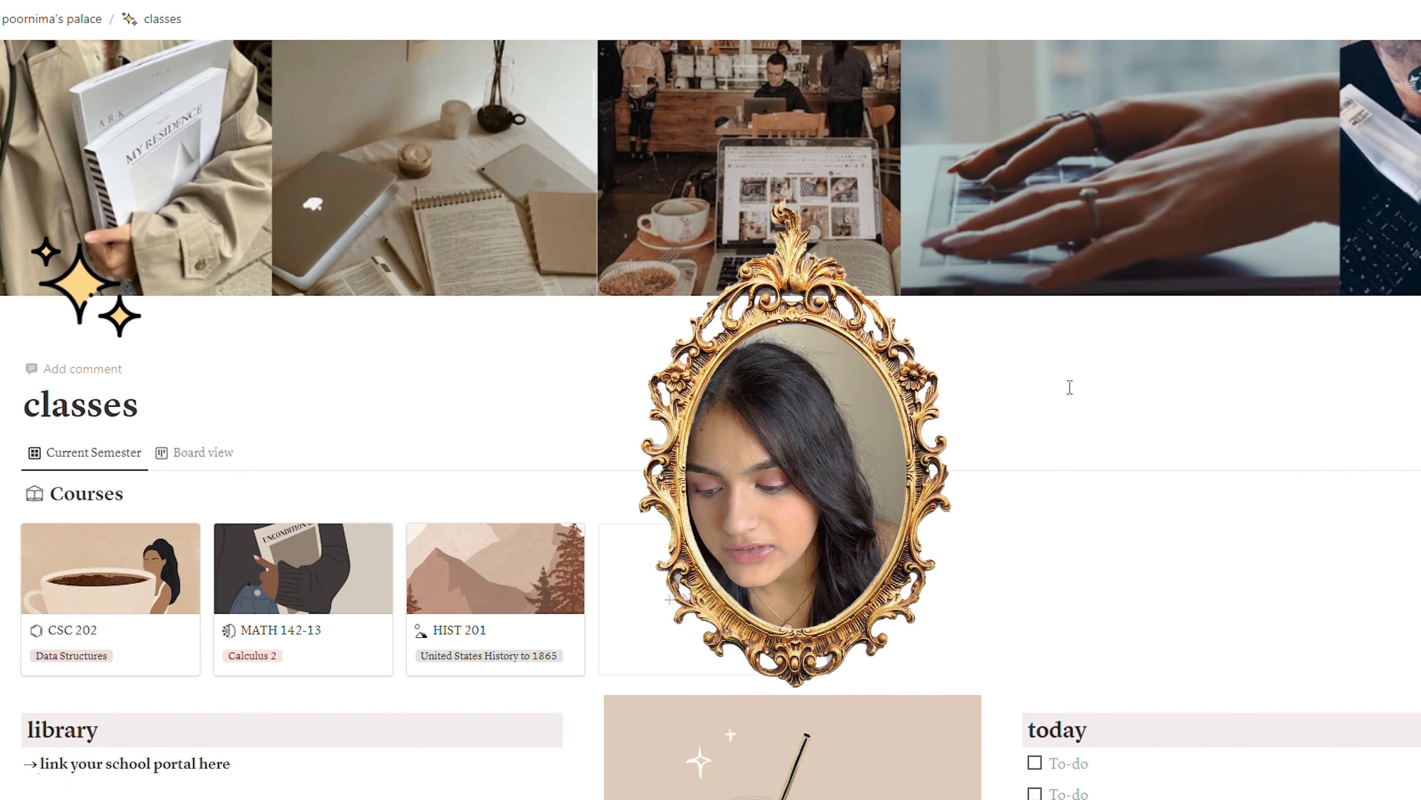
scroll(1309, 440, down, 1)
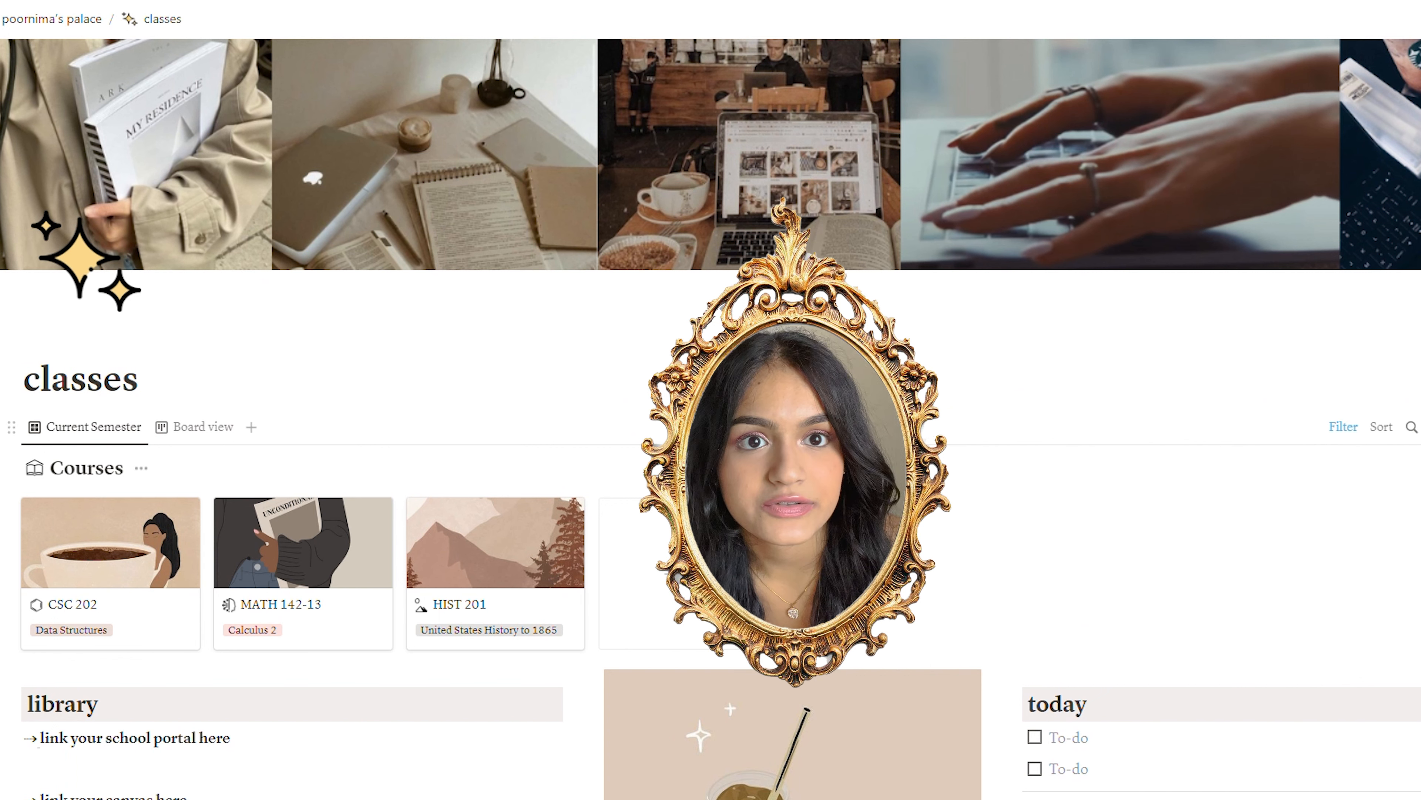
scroll(73, 420, down, 3)
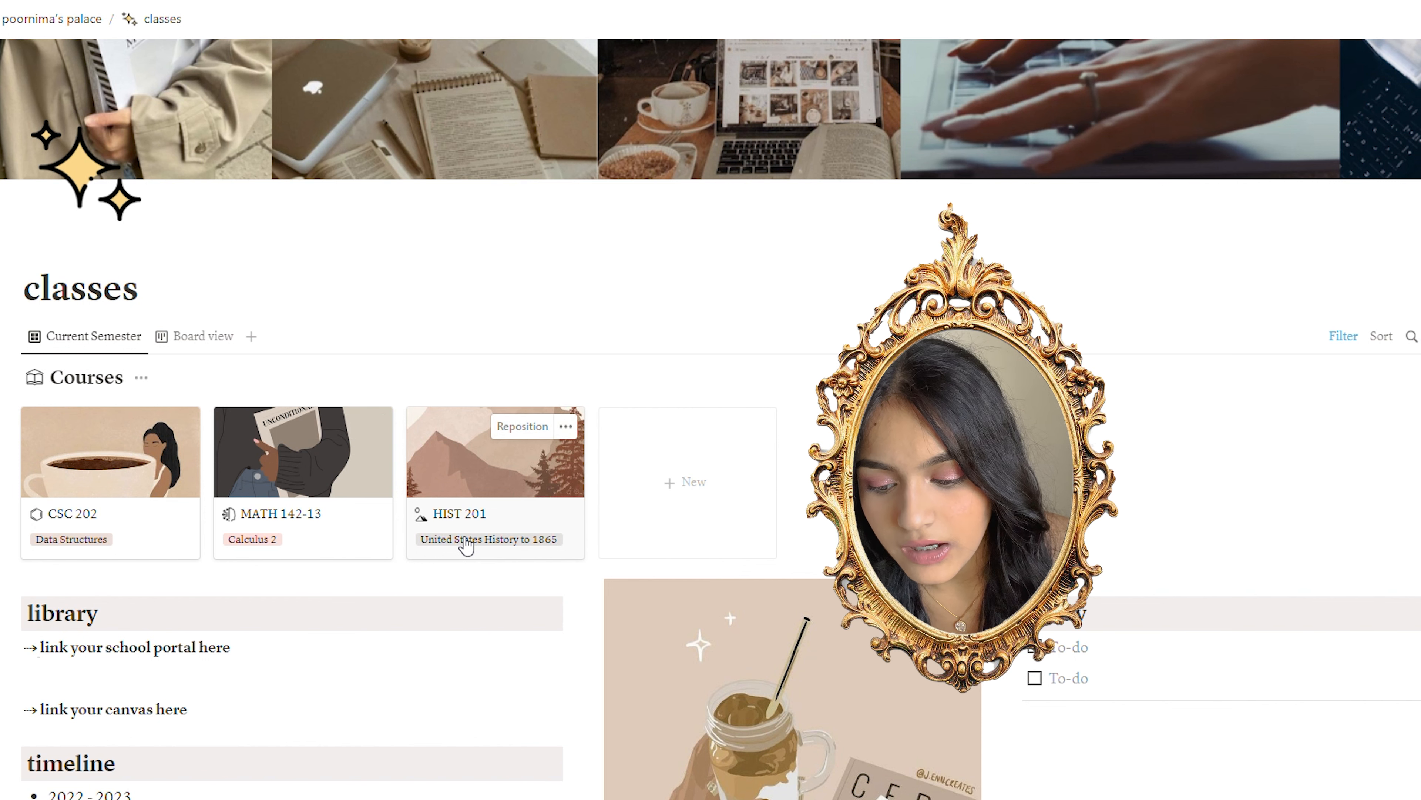
click(125, 464)
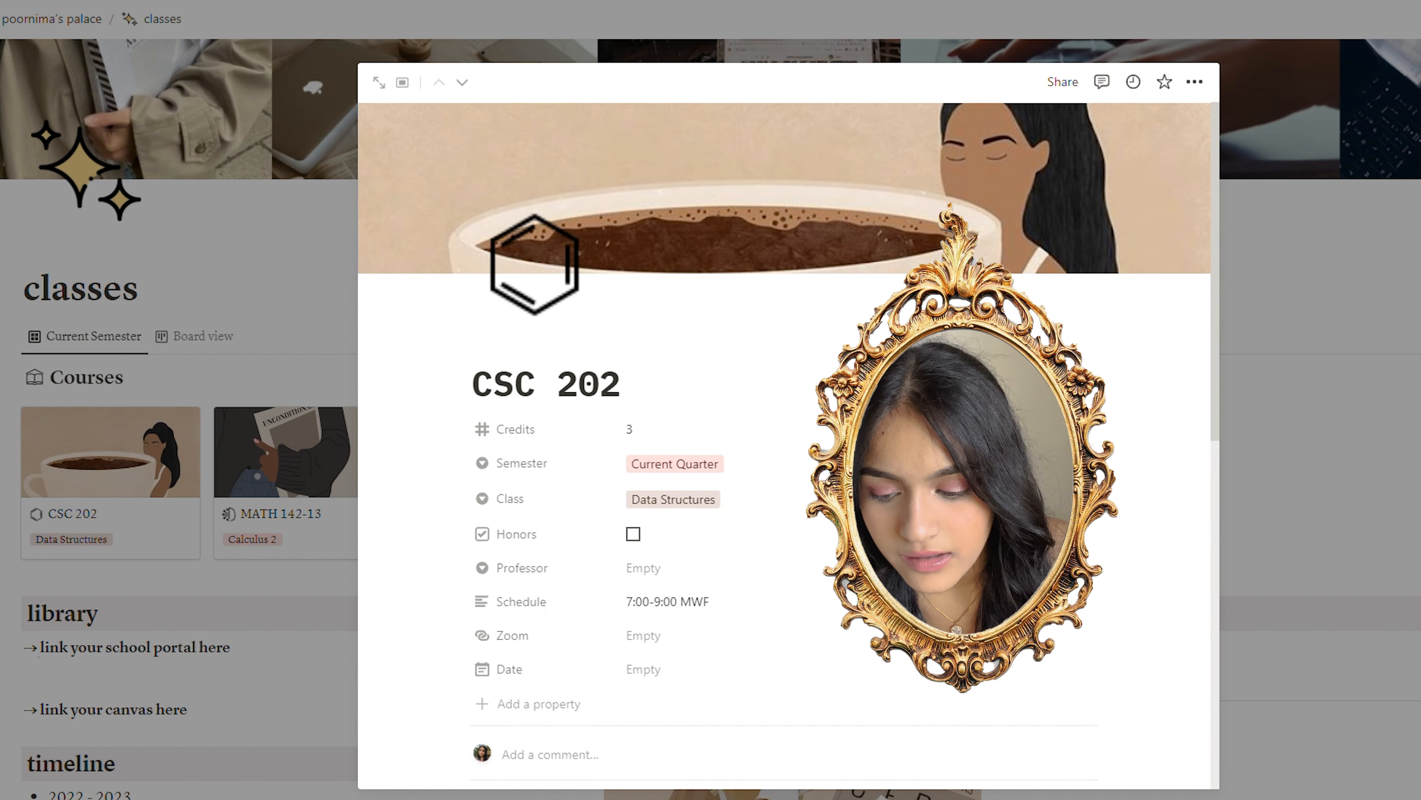
Retype the last two digits of the course title so it reads CSC 202.
scroll(783, 392, down, 3)
scroll(714, 271, up, 1)
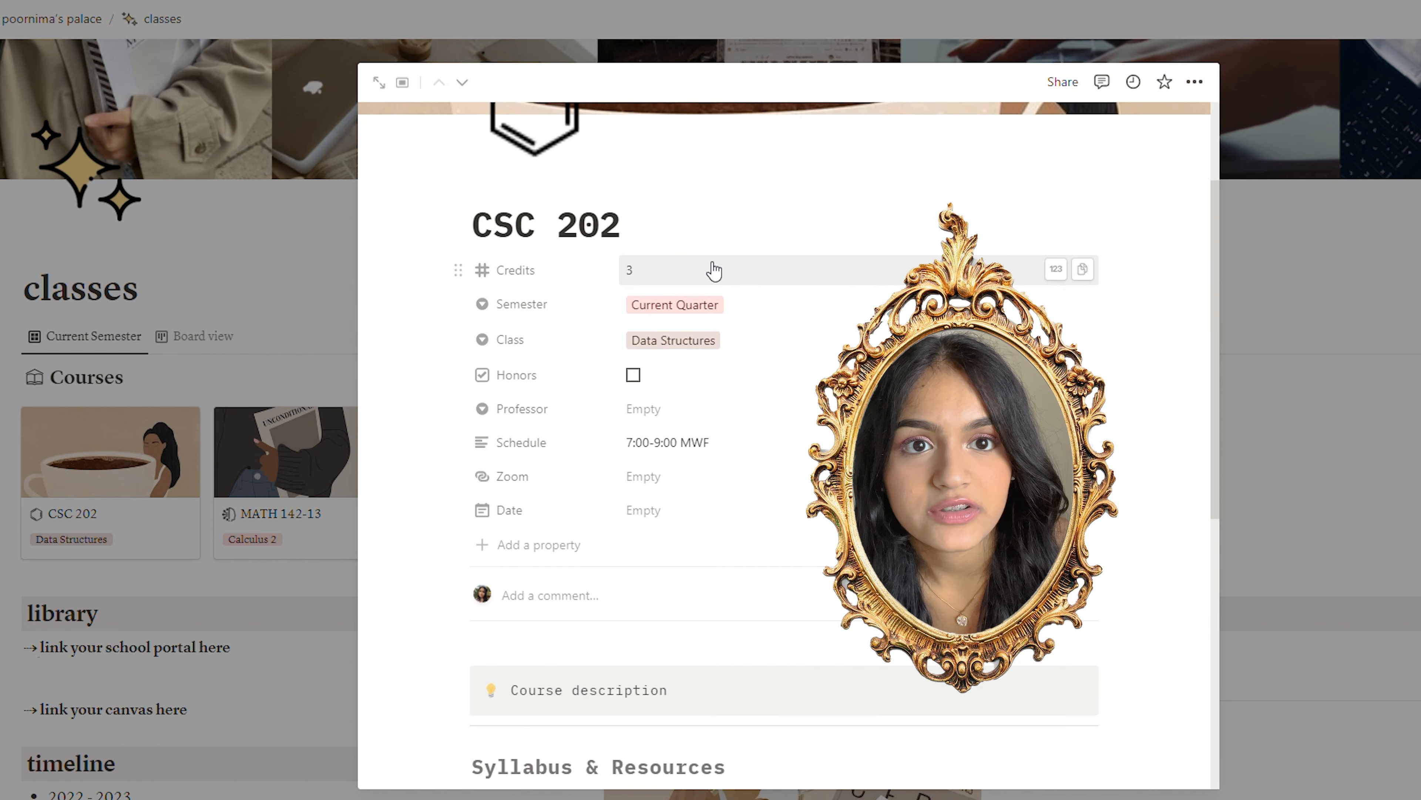
key(BackSpace)
key(BackSpace)
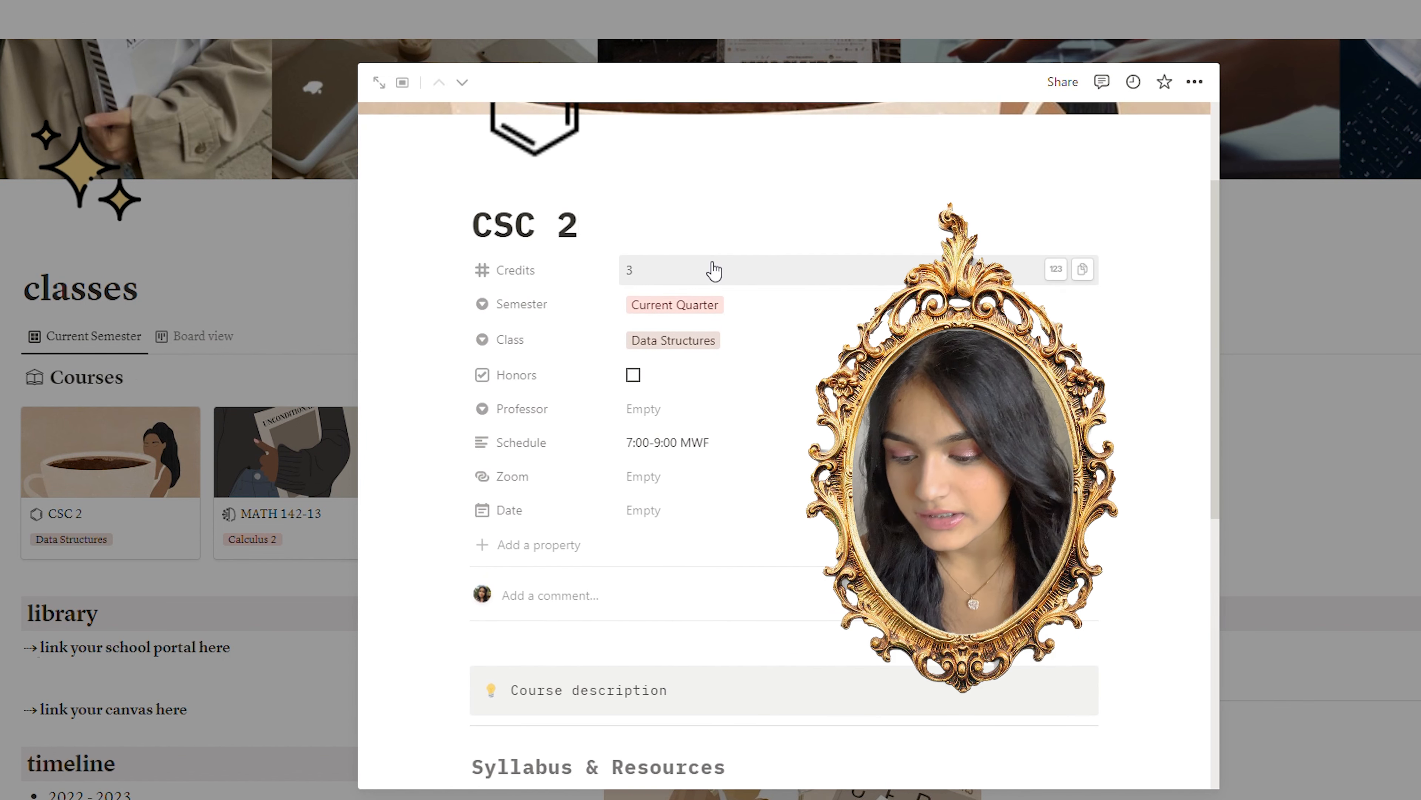
text(02)
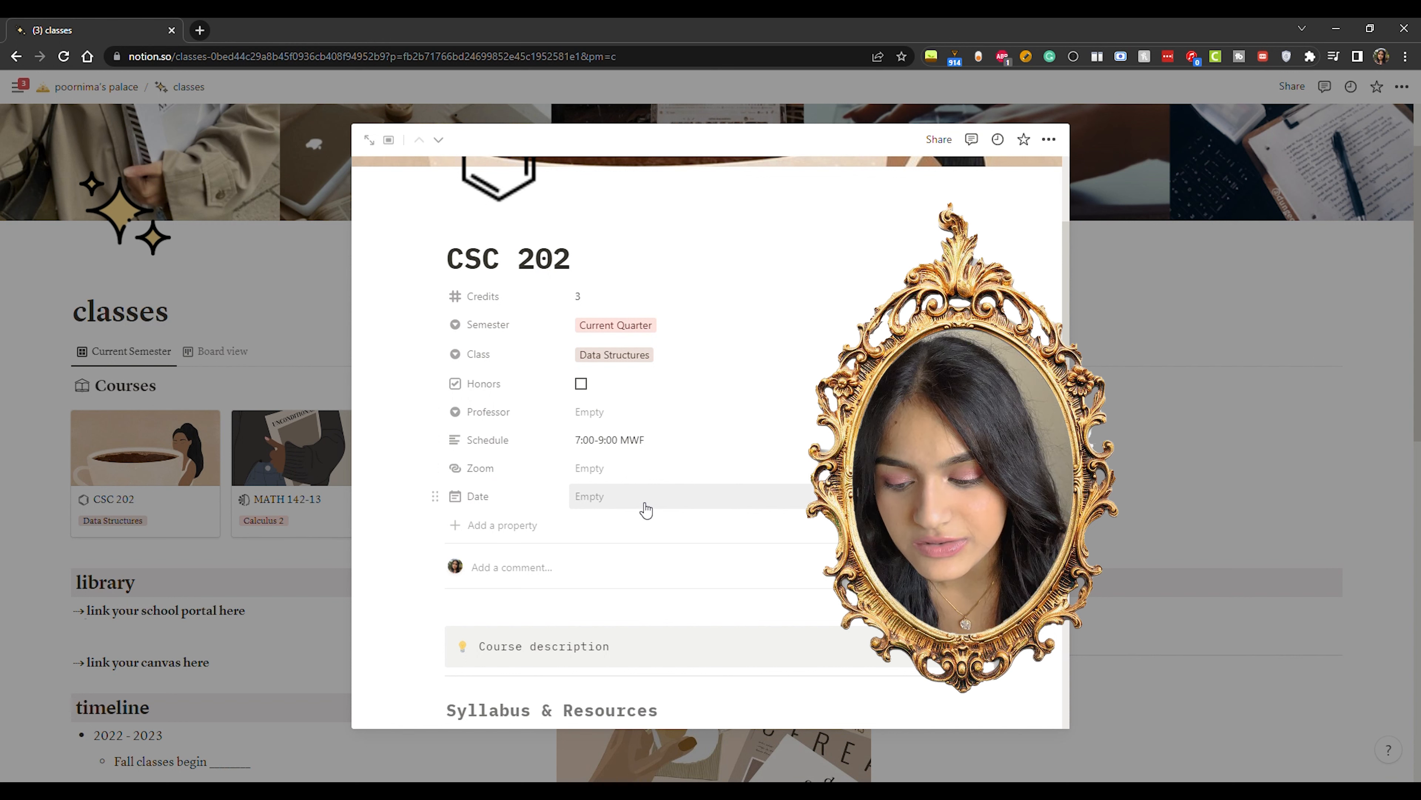
Try entering sample text in the empty line under the Syllabus embed block, and clear it again.
scroll(646, 510, down, 5)
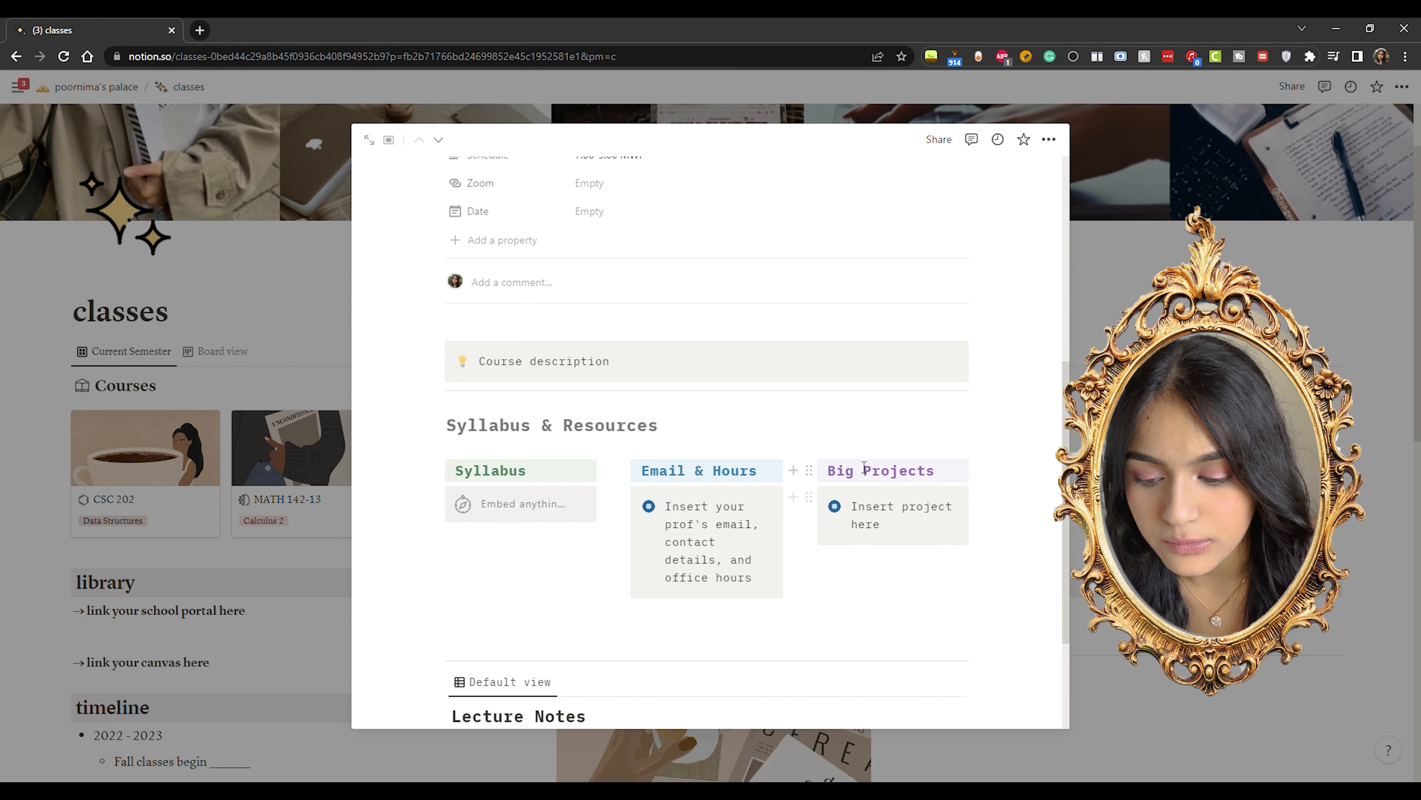
scroll(624, 574, down, 3)
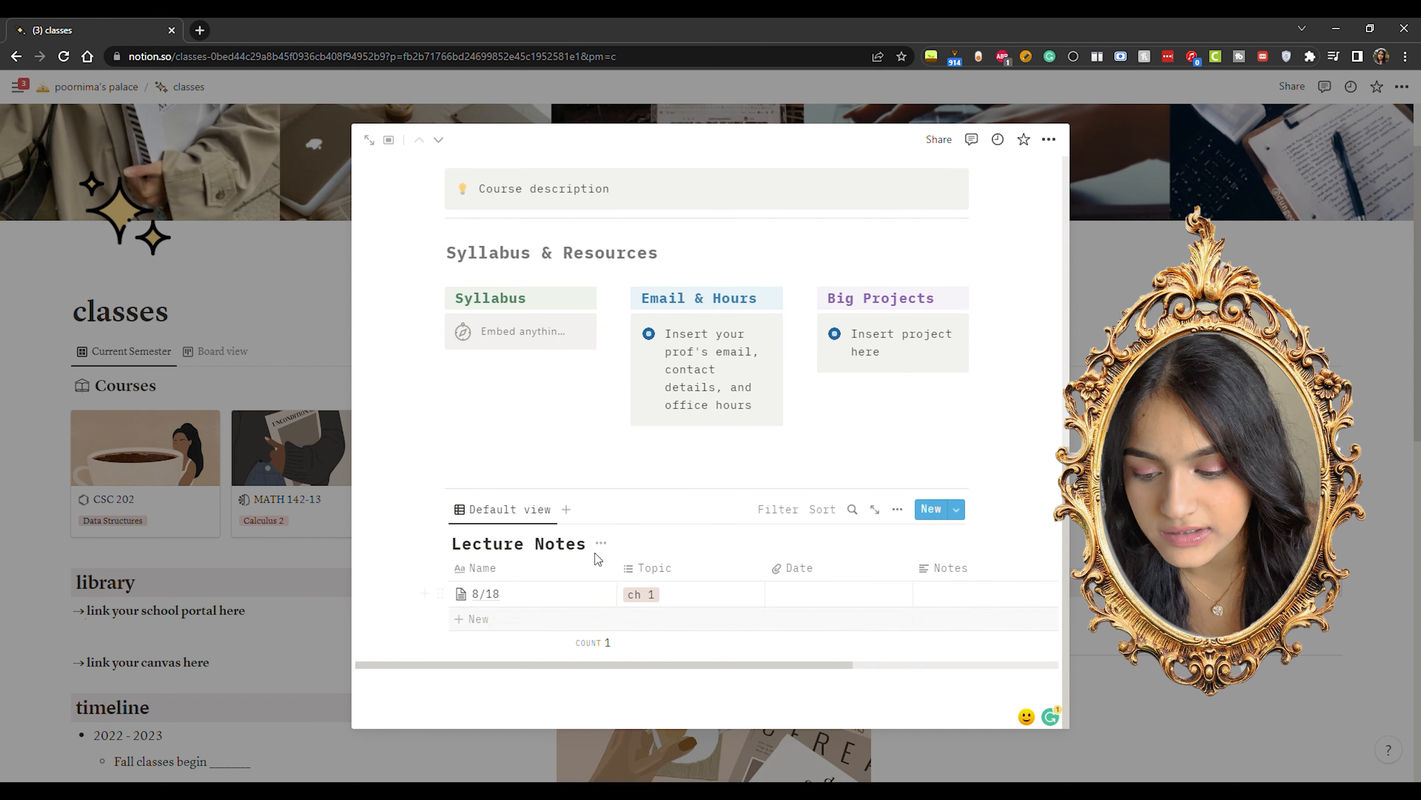
click(520, 361)
text(kjsd)
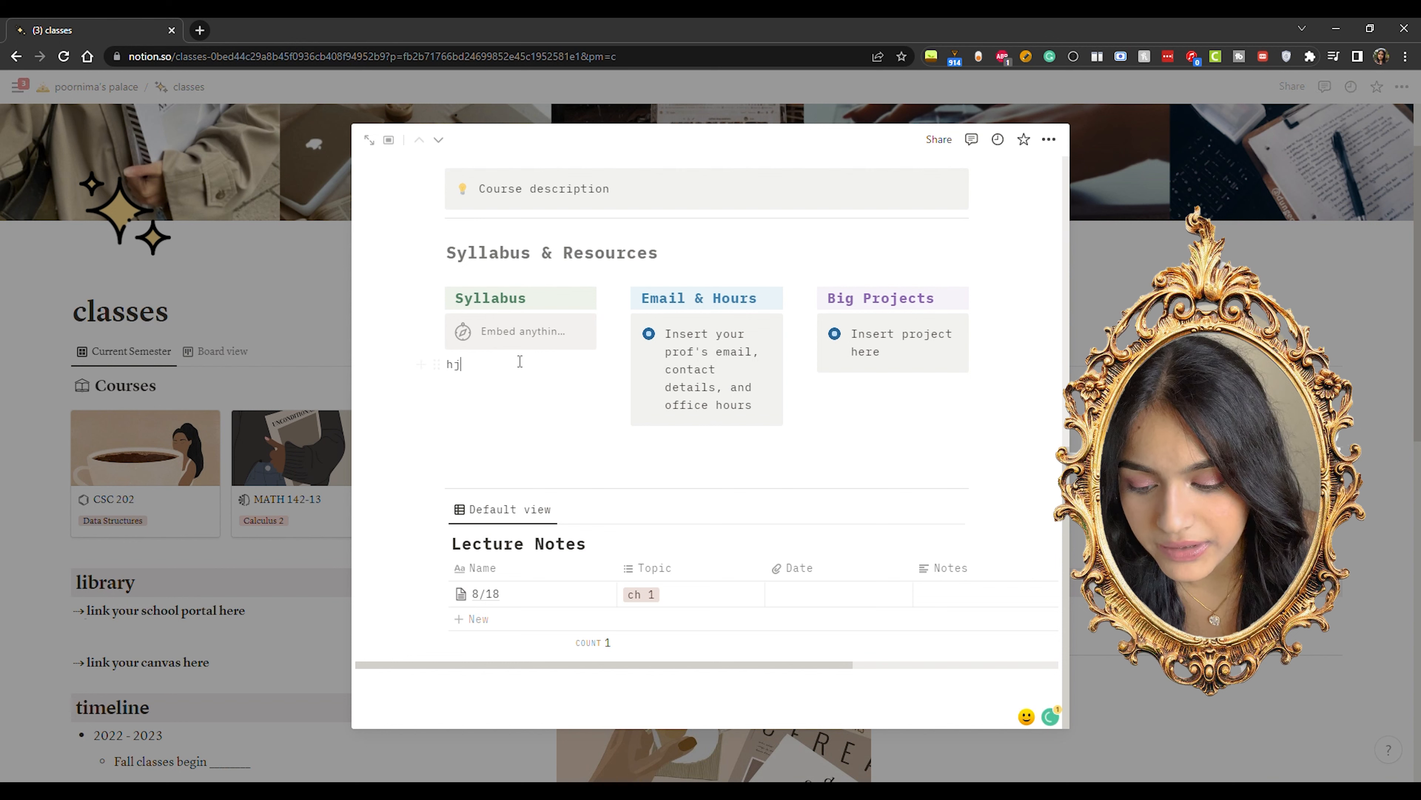
key(BackSpace)
key(BackSpace)
key(BackSpace)
key(BackSpace)
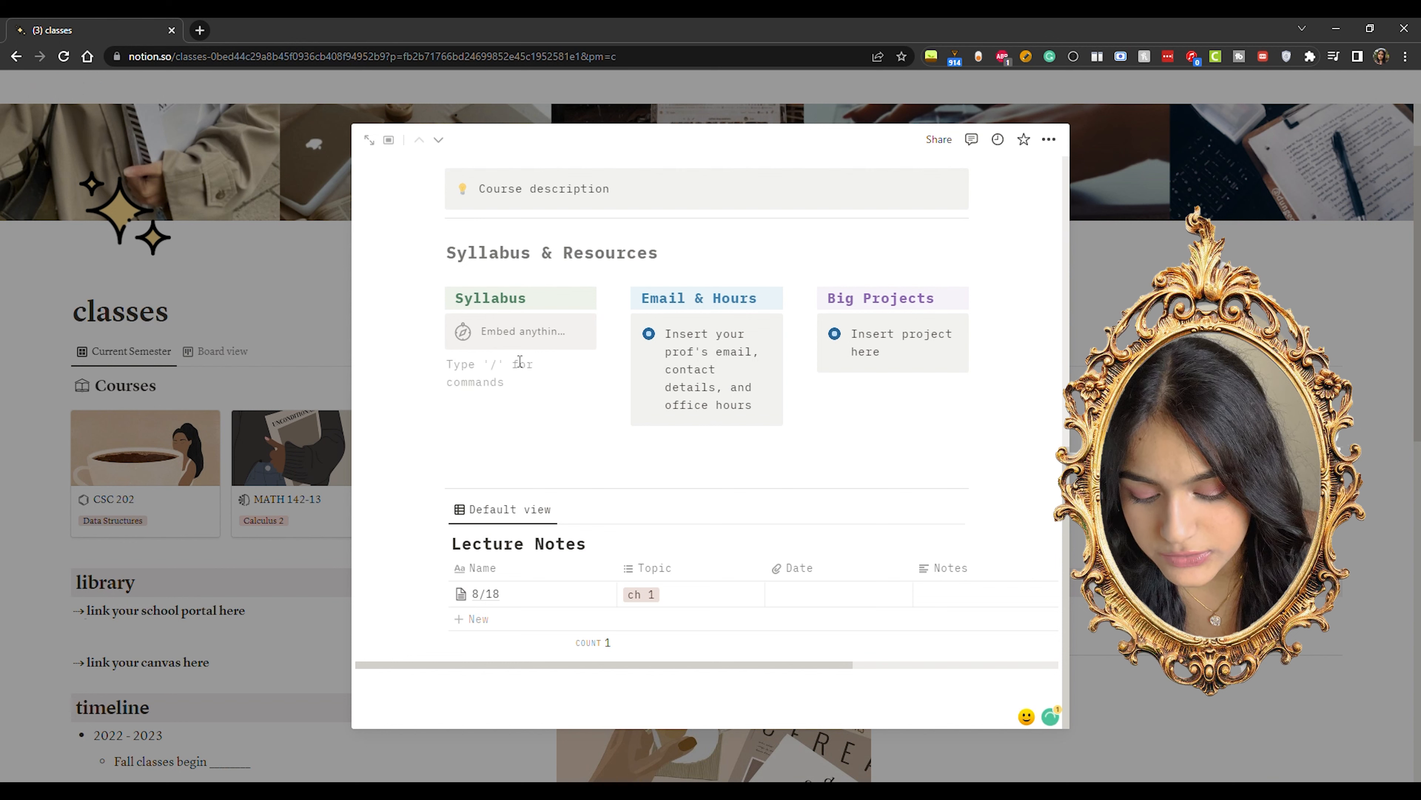
Try the /embed command in the empty line under the Syllabus embed block.
text(/embed)
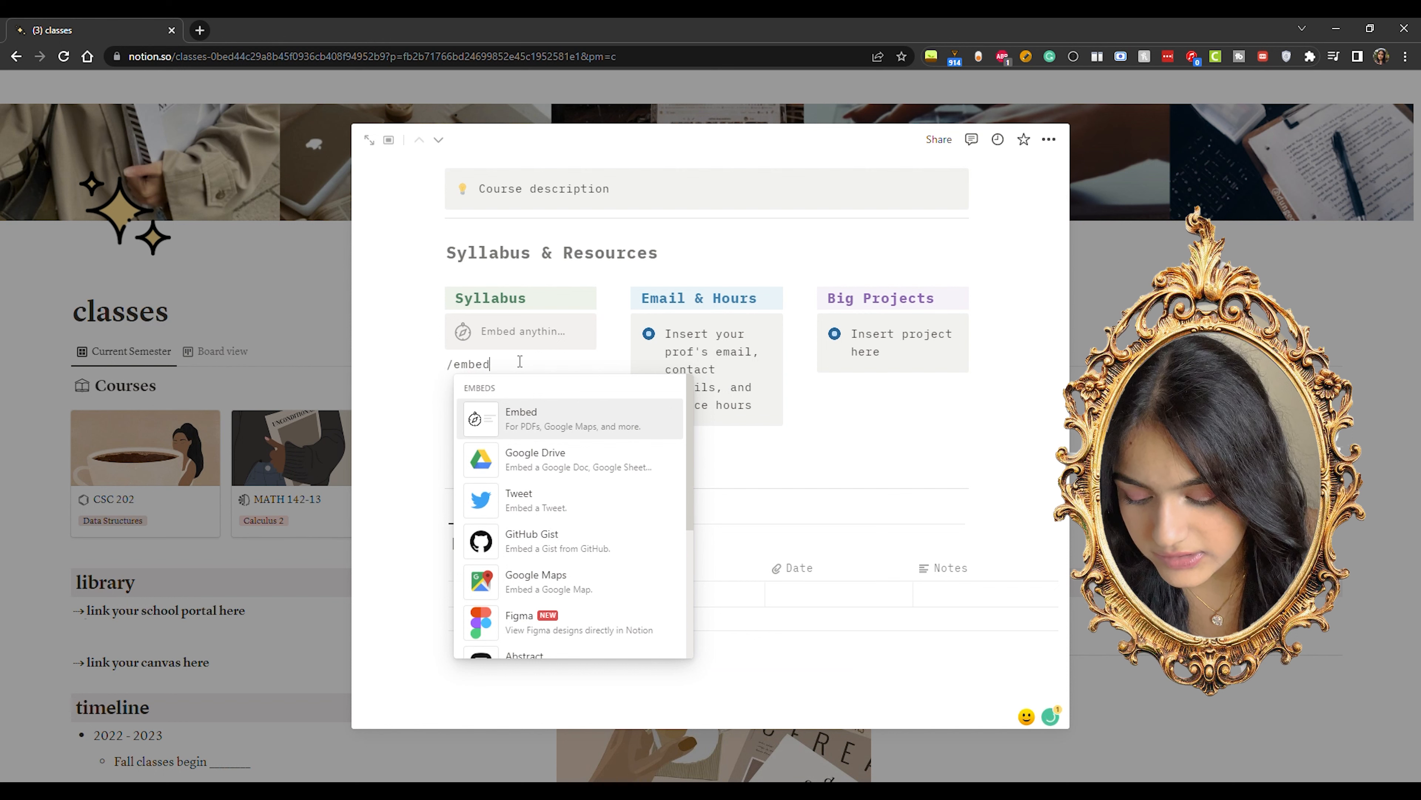
key(BackSpace)
key(BackSpace)
key(BackSpace)
key(BackSpace)
key(BackSpace)
key(BackSpace)
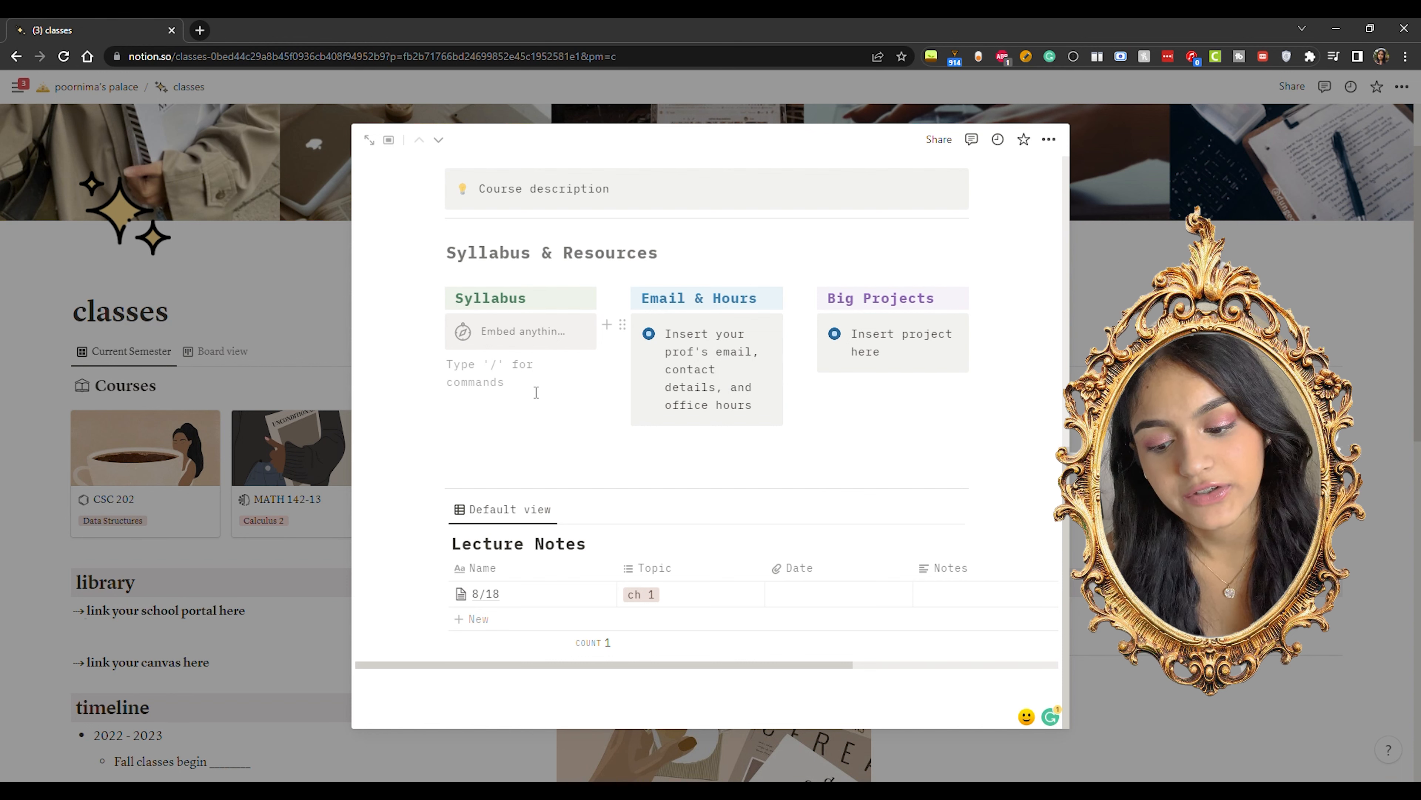
Look at the embed link options of the Syllabus block and dismiss them.
click(531, 328)
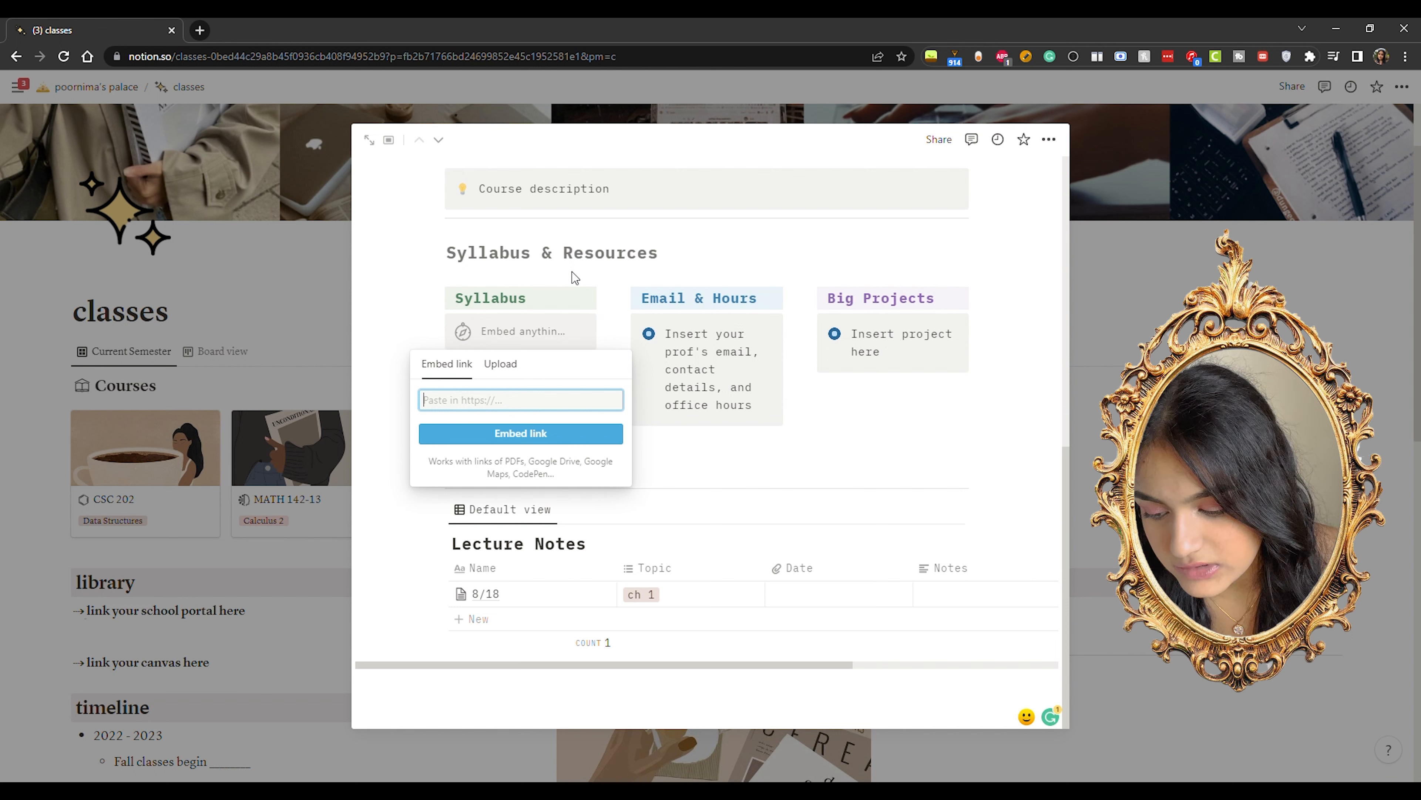
click(771, 350)
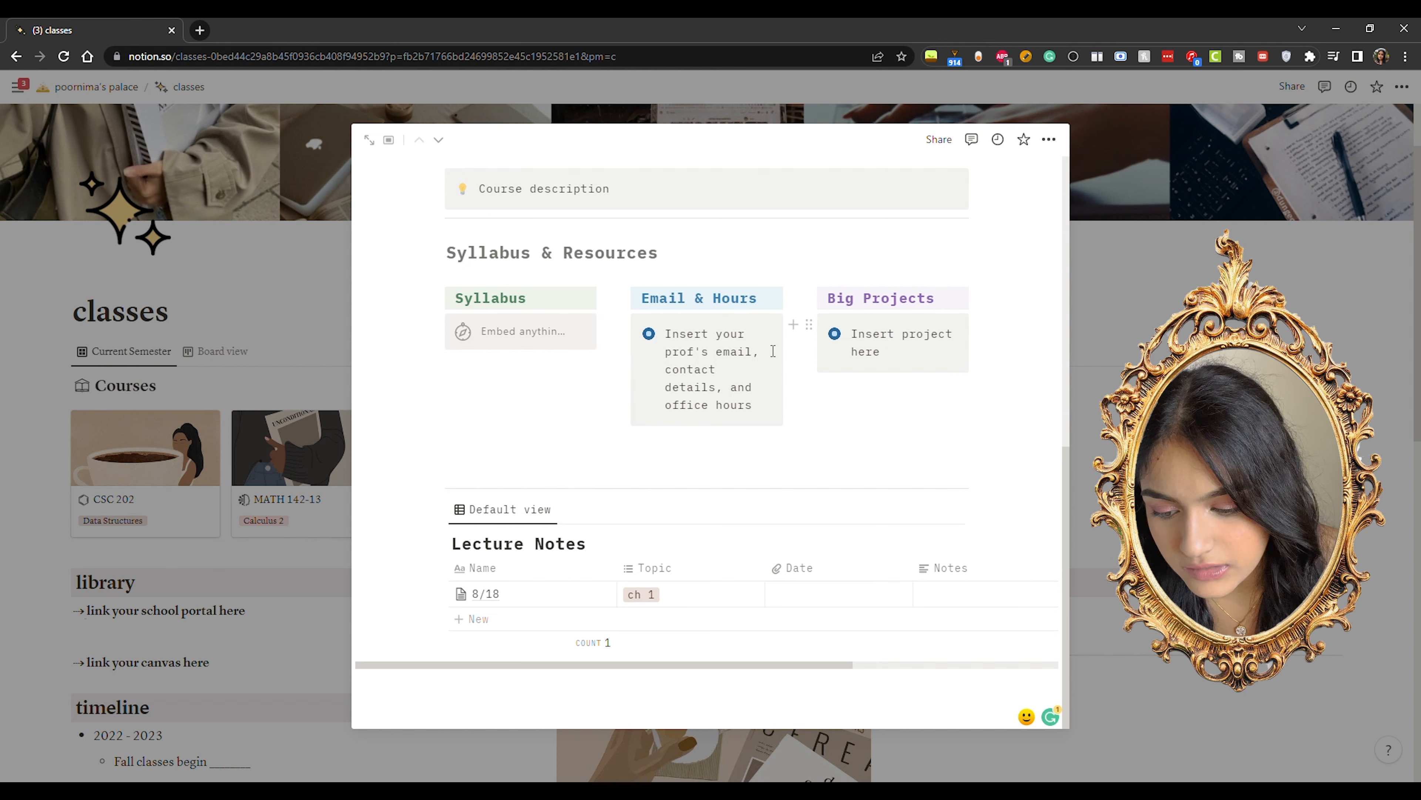
click(907, 330)
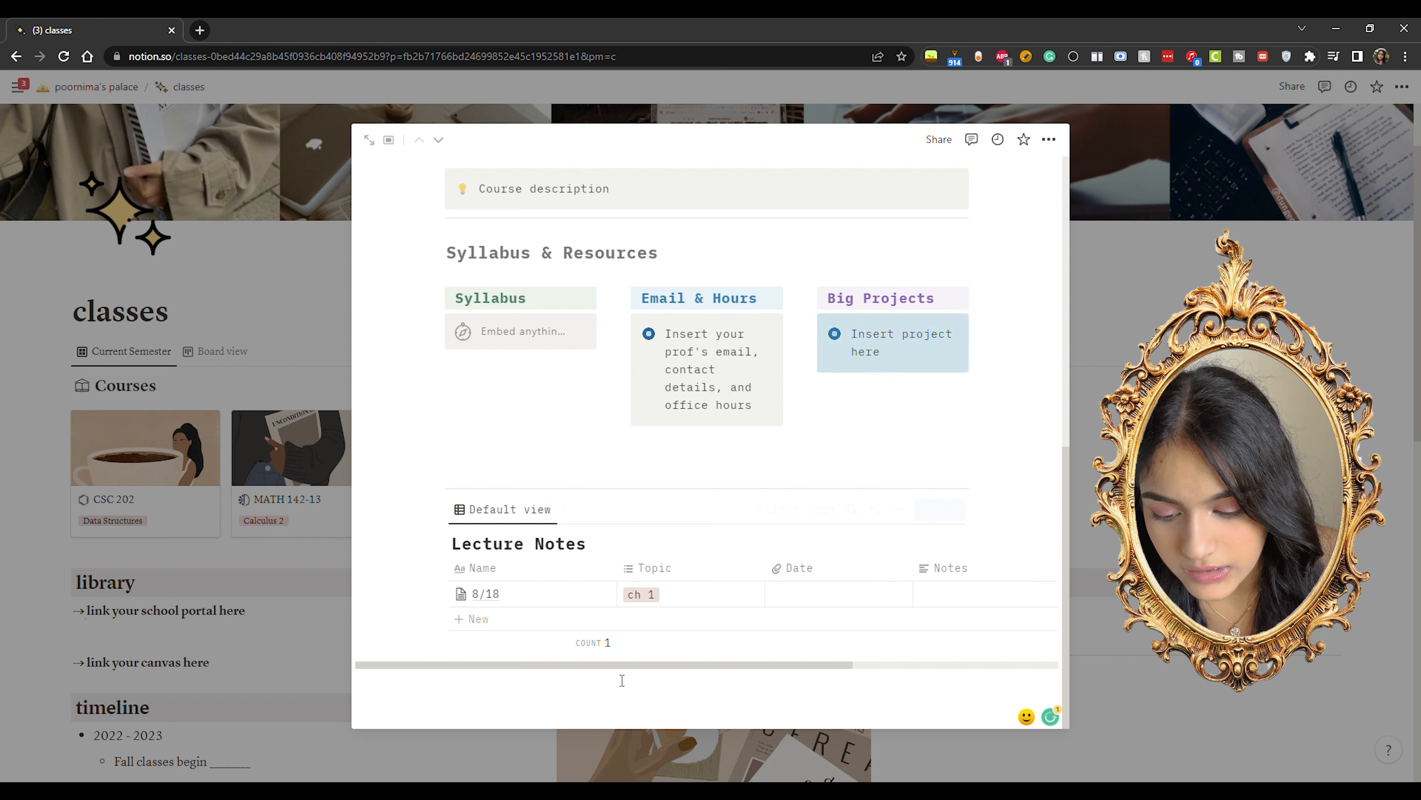
Add a Lecture Notes entry named 8/18 and open its page.
click(581, 603)
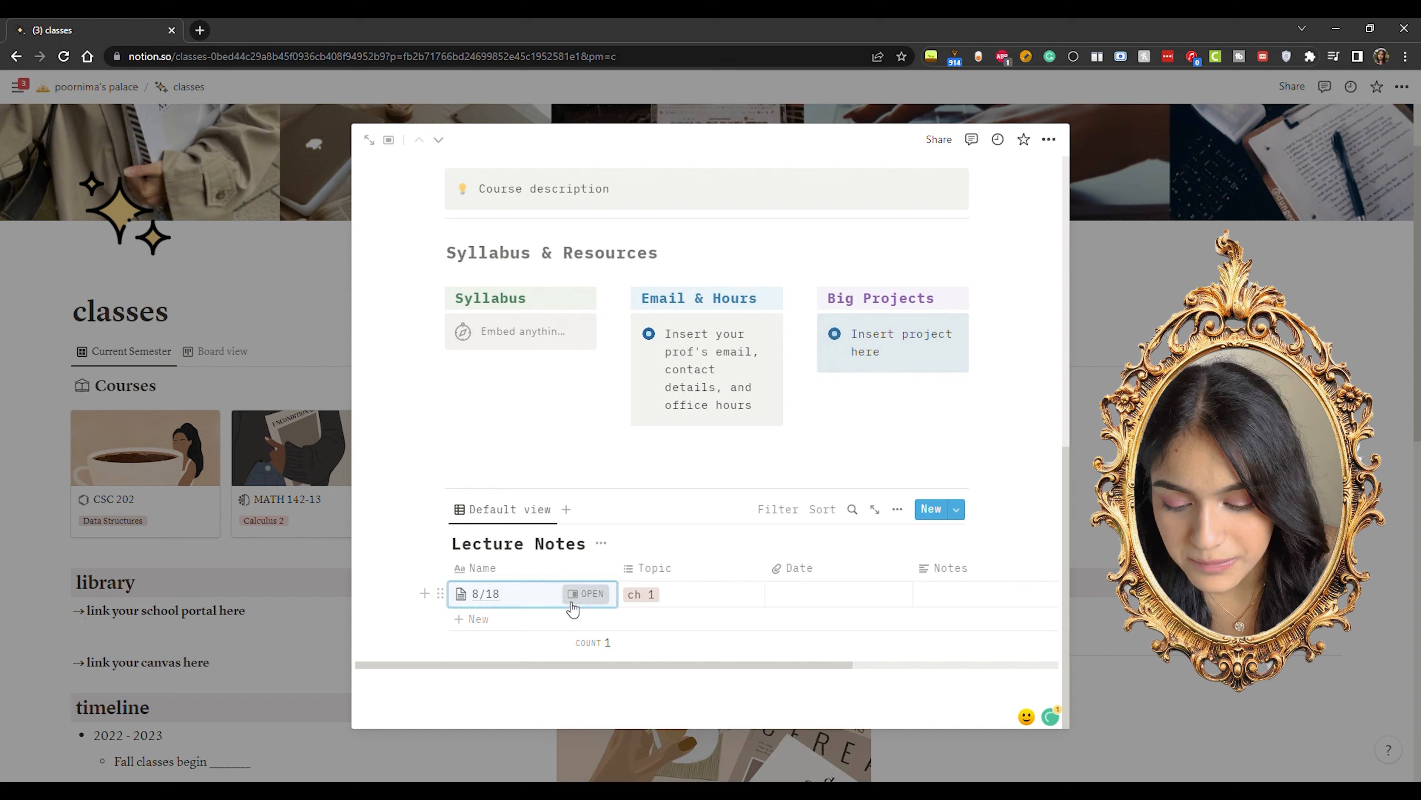
click(571, 627)
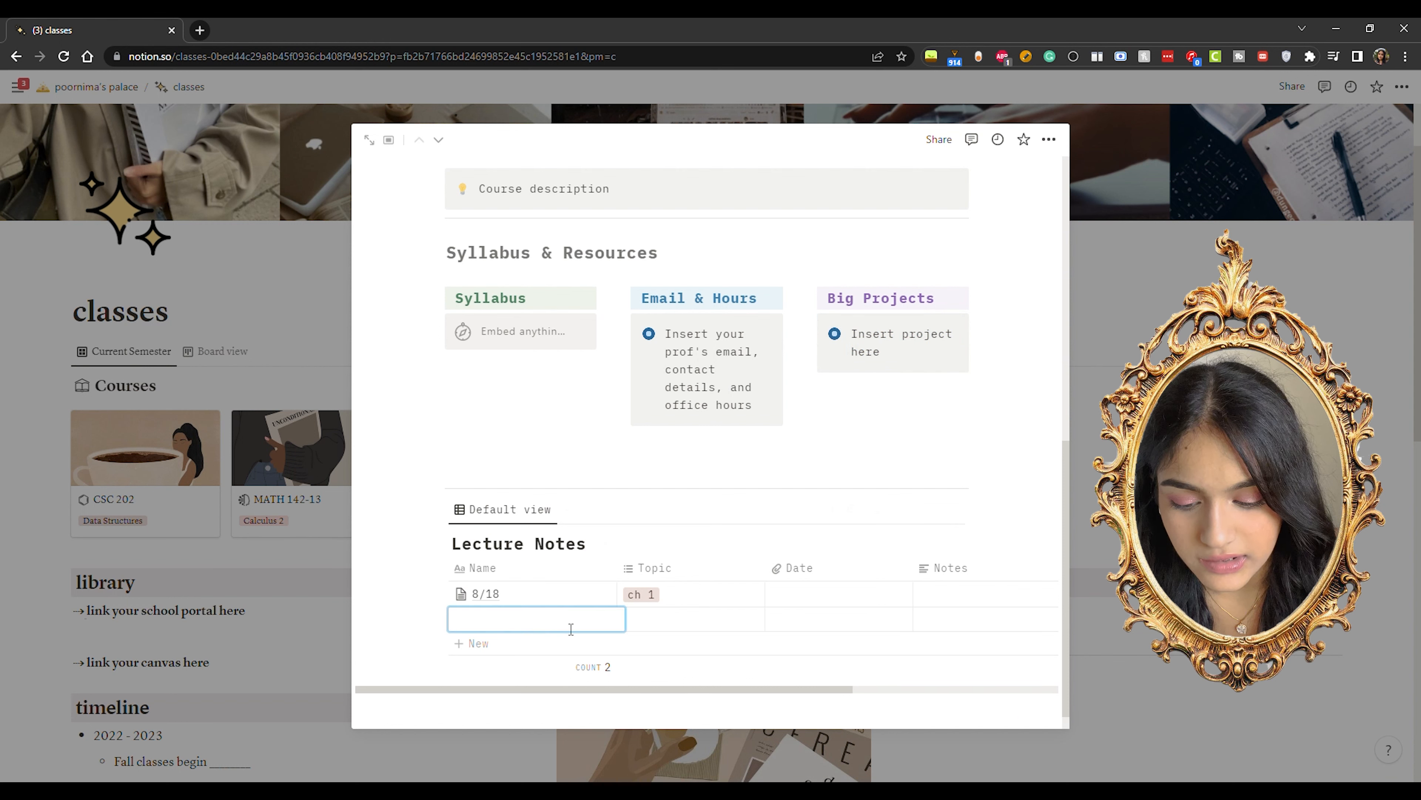
text(8/18)
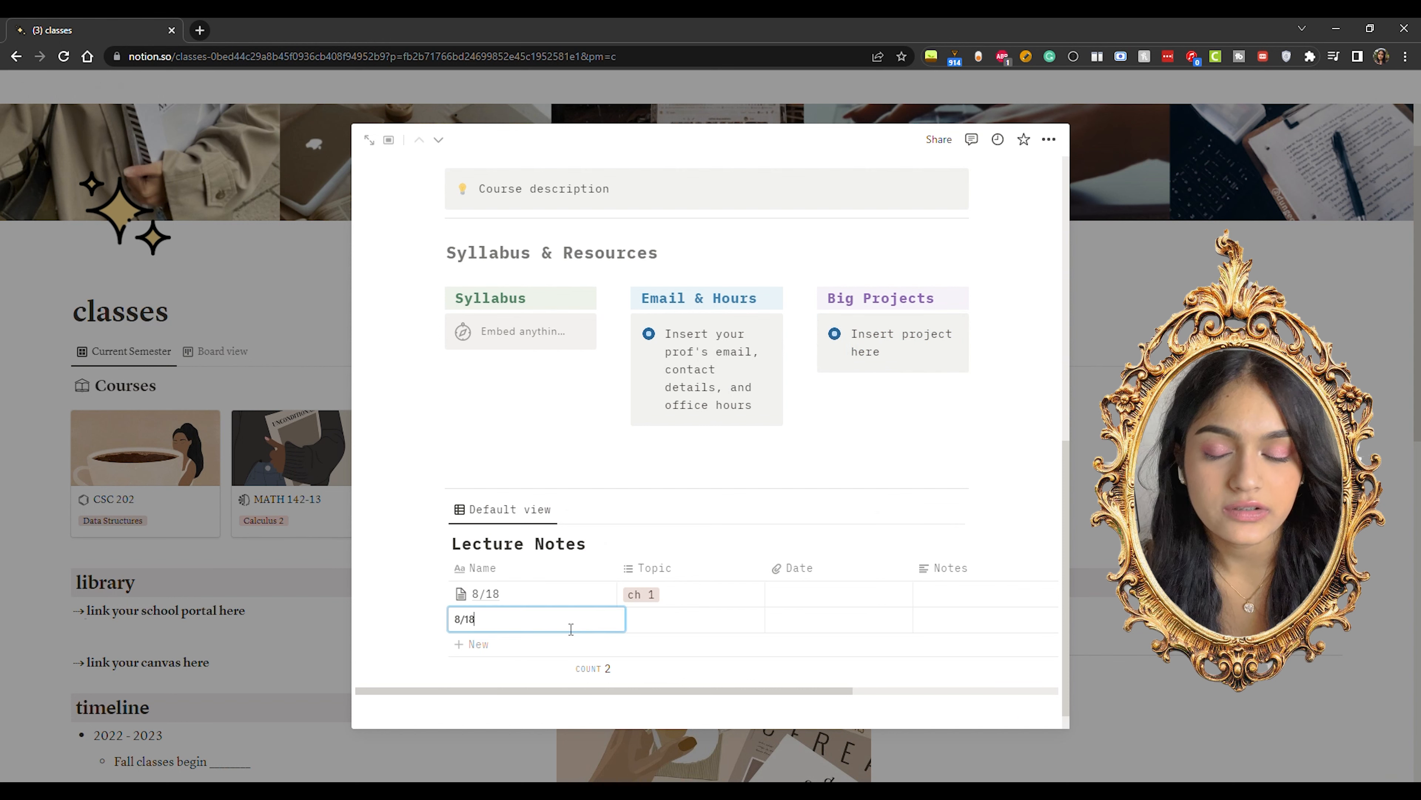
key(Return)
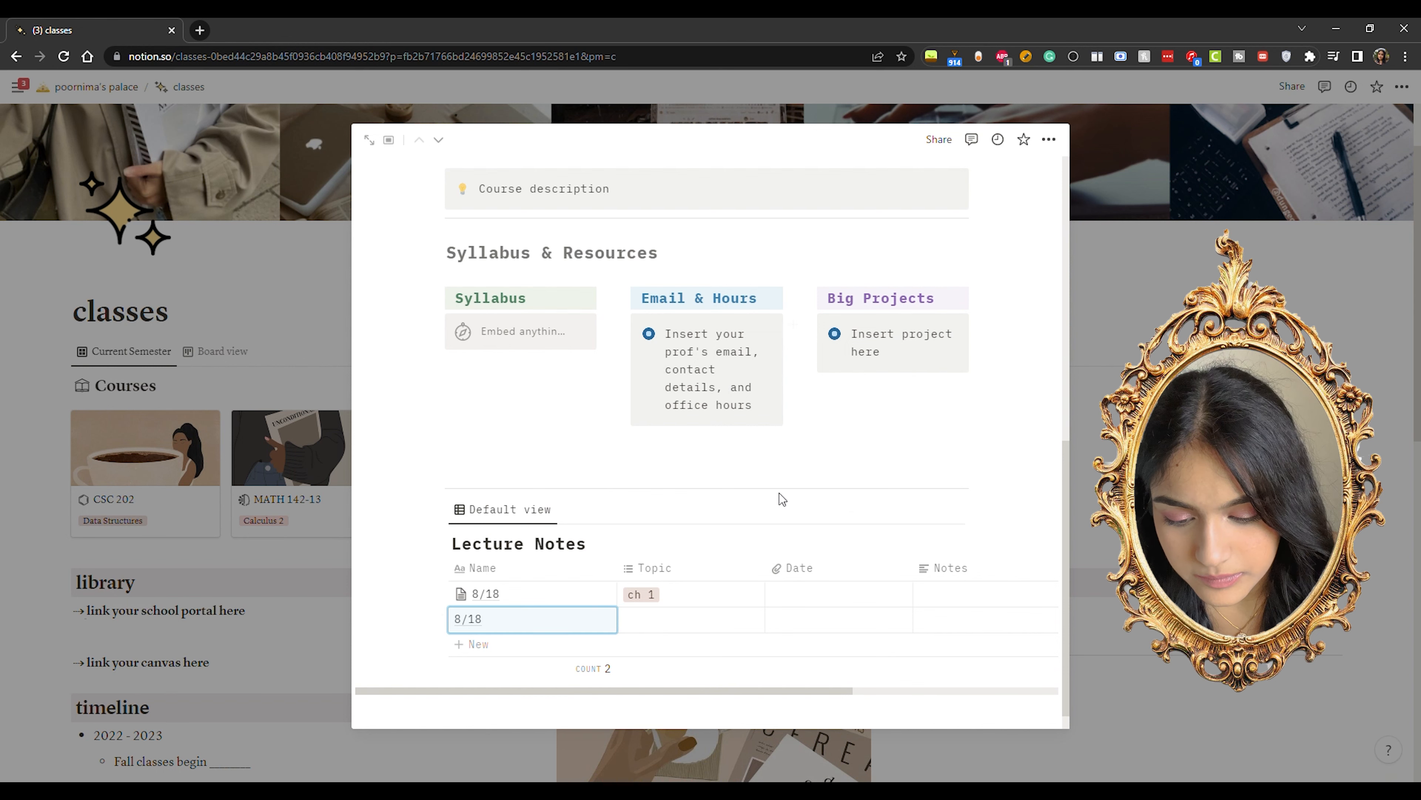
click(598, 624)
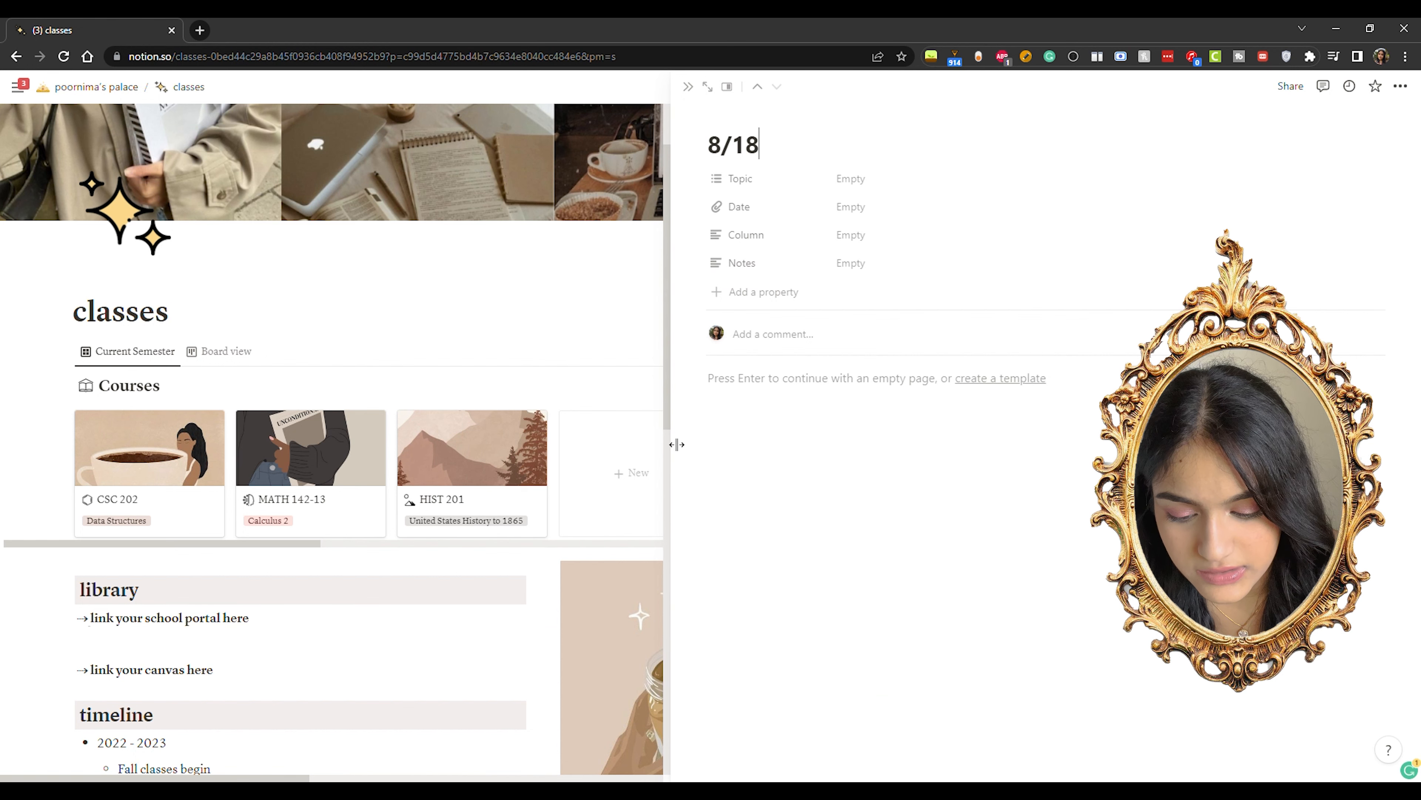
Try entering sample text in the body of the 8/18 note with its side view widened.
drag(676, 445, 476, 442)
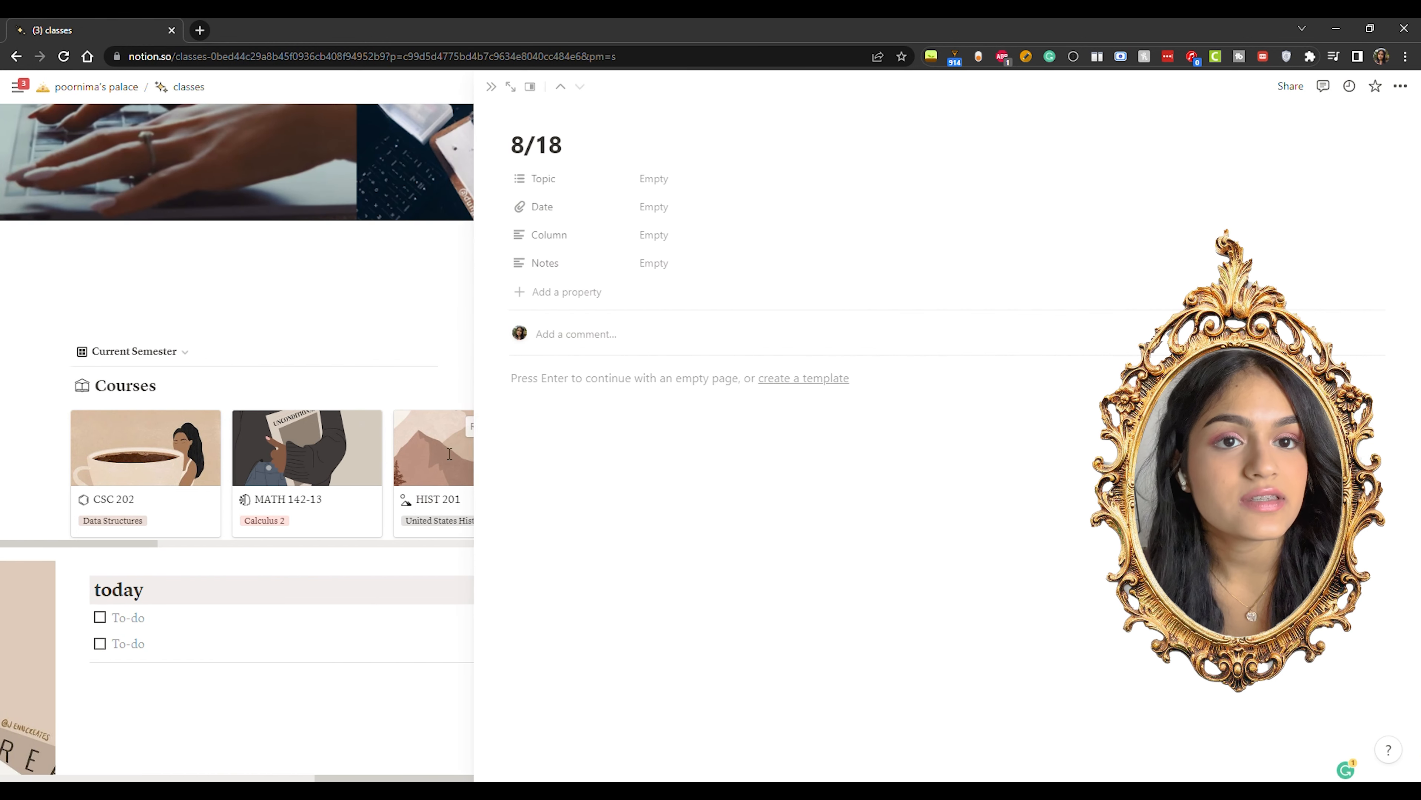
click(613, 393)
text(fchgvhbjnk)
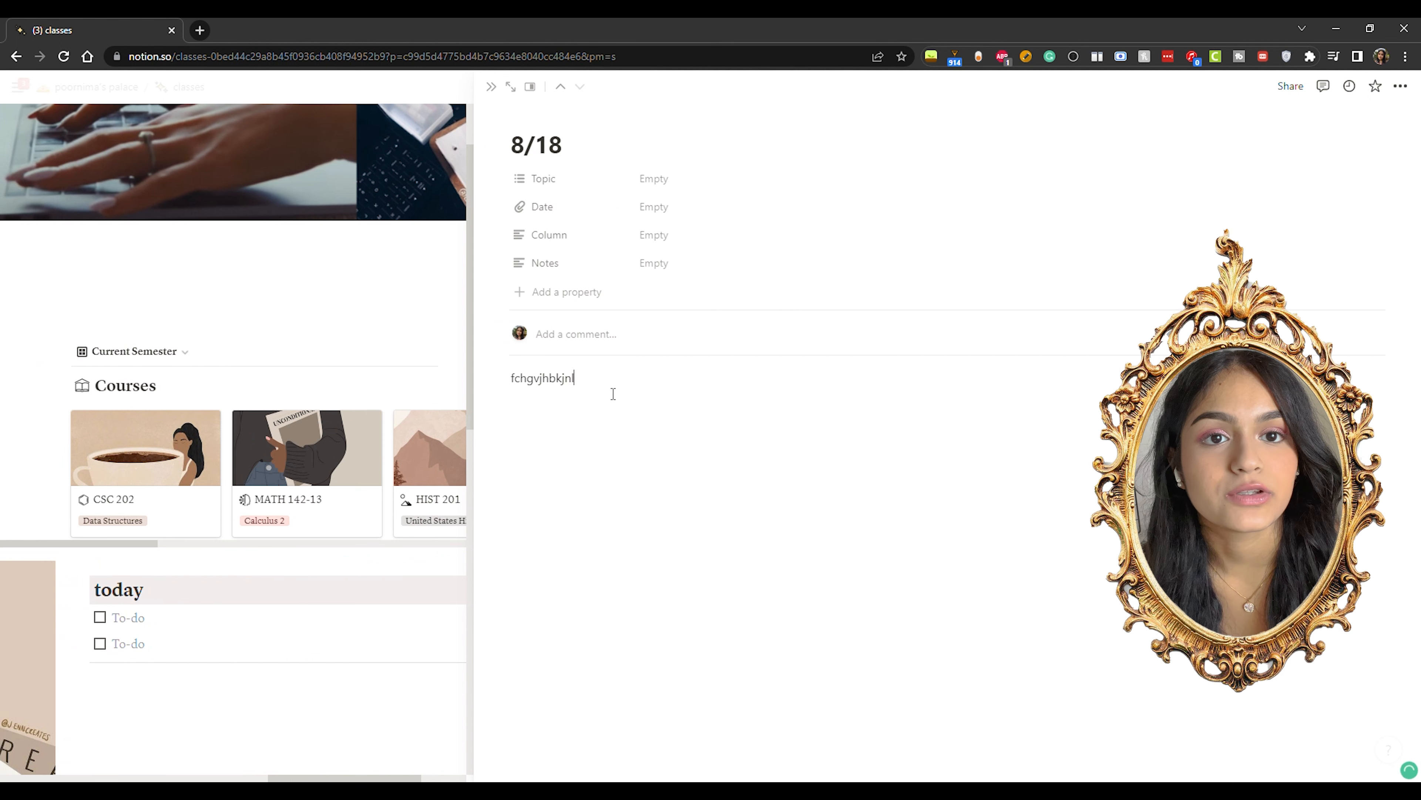
key(BackSpace)
key(BackSpace)
key(BackSpace)
key(BackSpace)
key(BackSpace)
key(BackSpace)
key(BackSpace)
key(BackSpace)
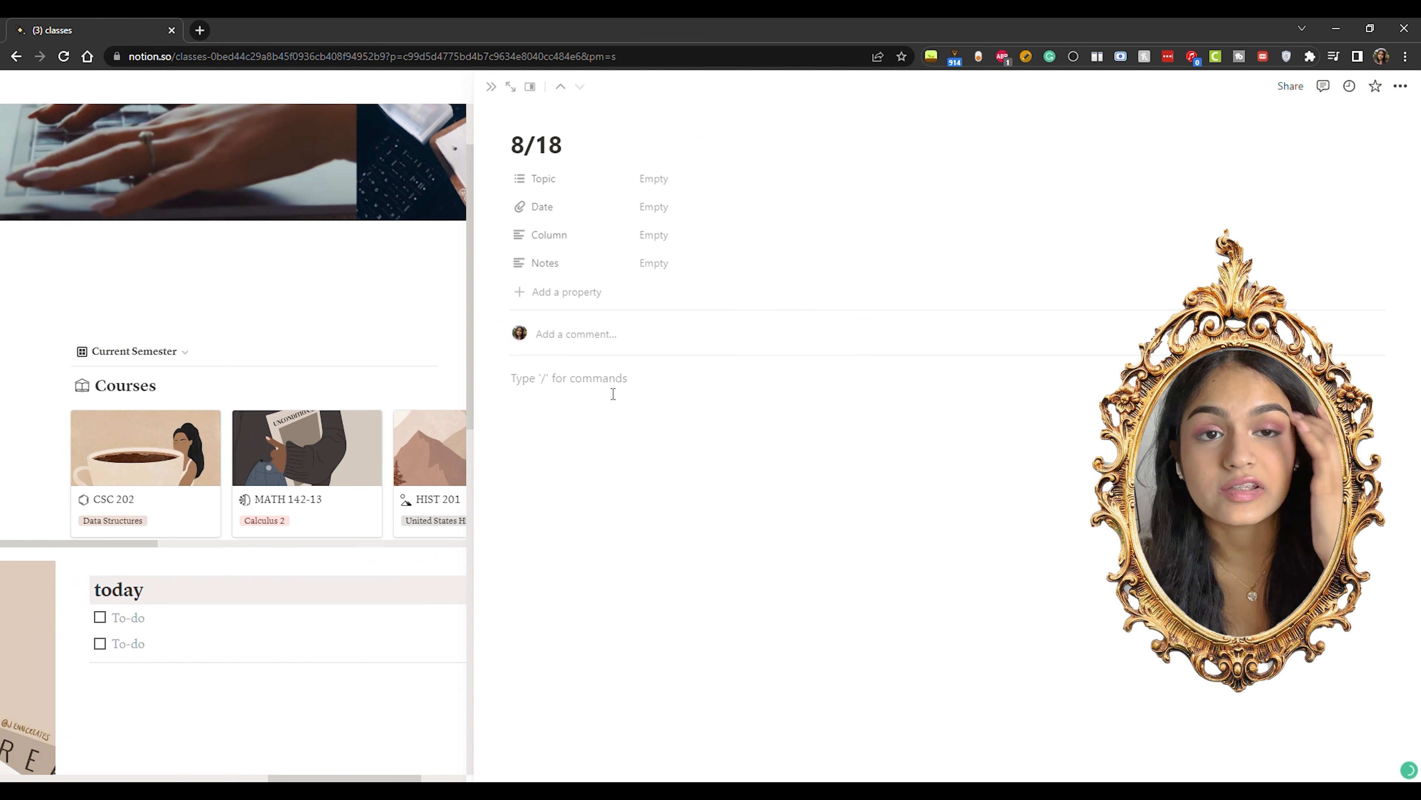
drag(482, 432, 910, 430)
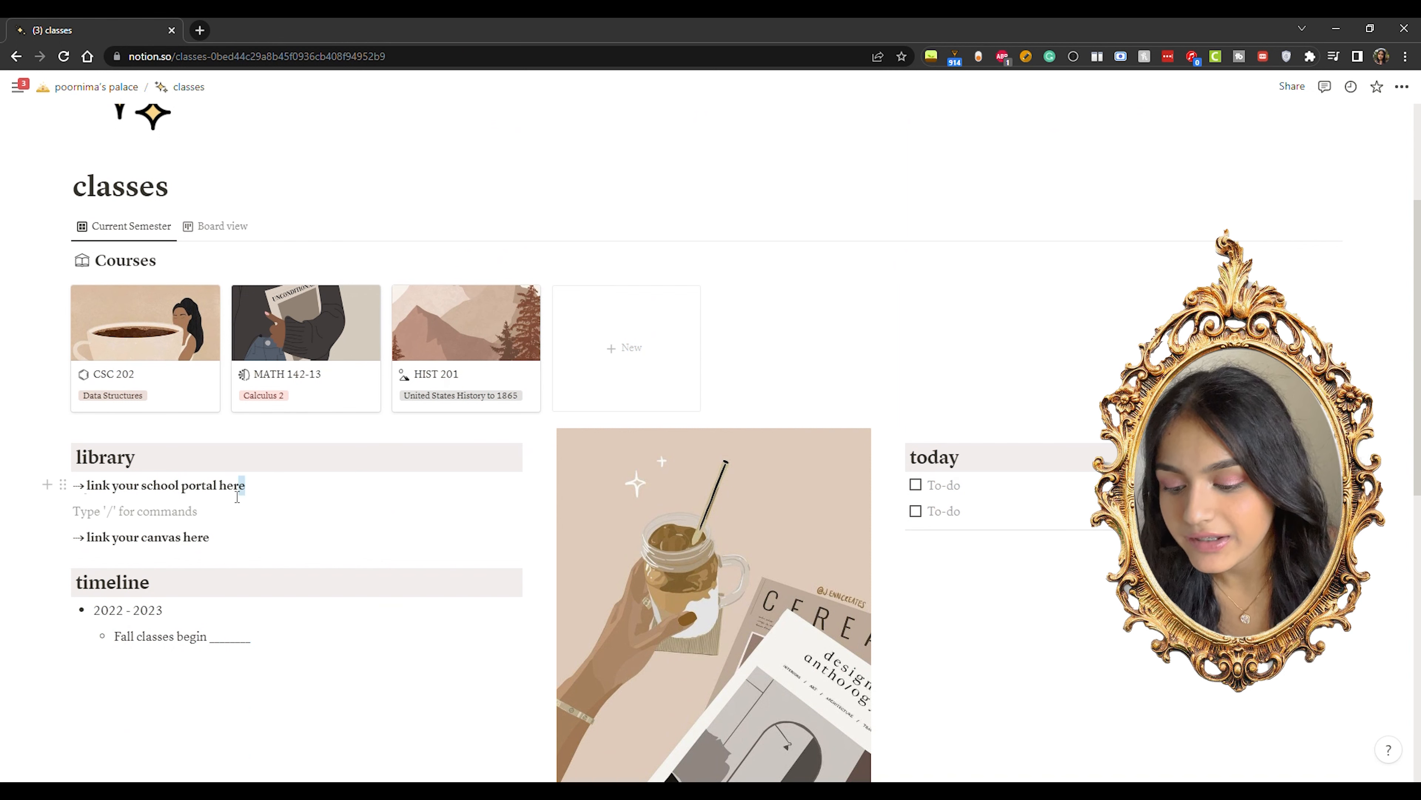
drag(246, 486, 95, 504)
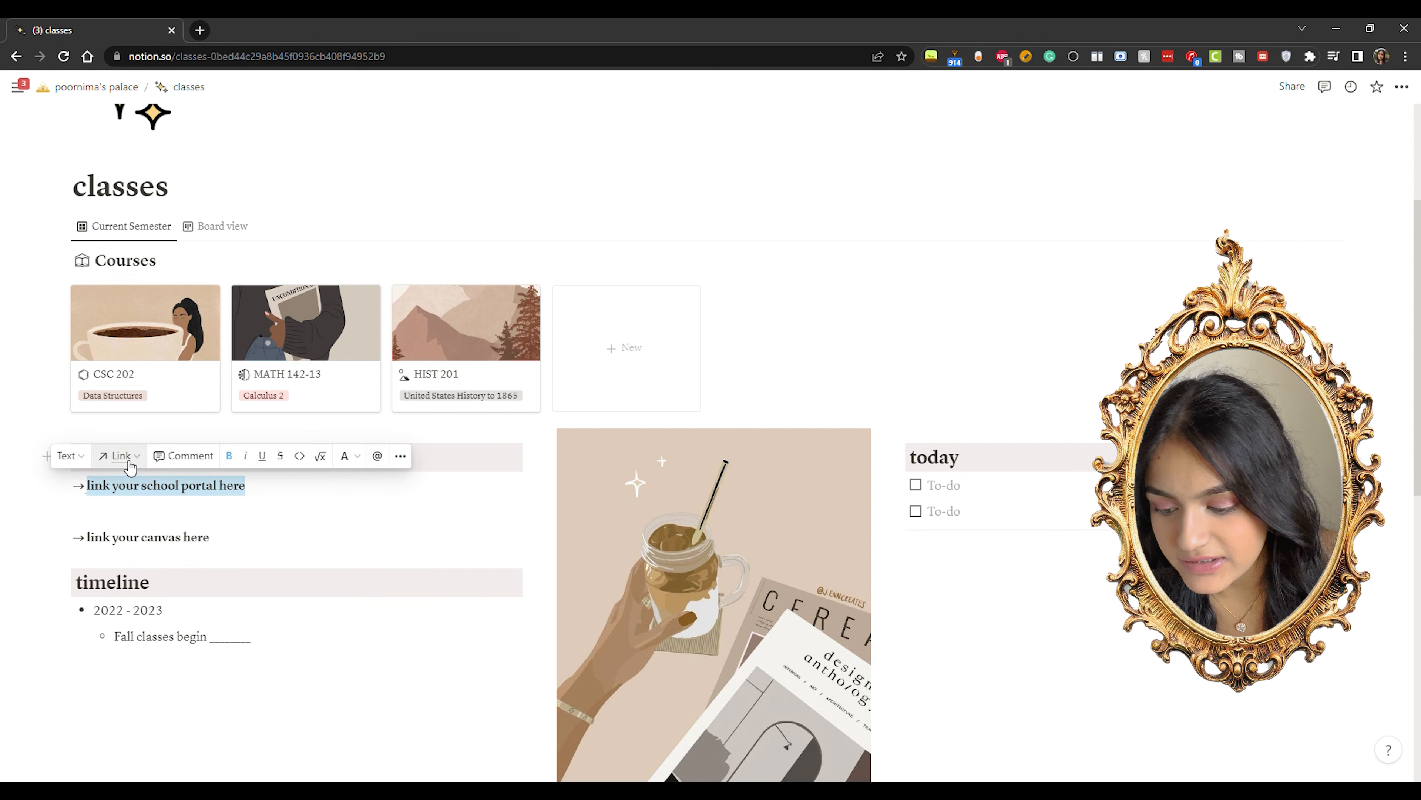
click(129, 464)
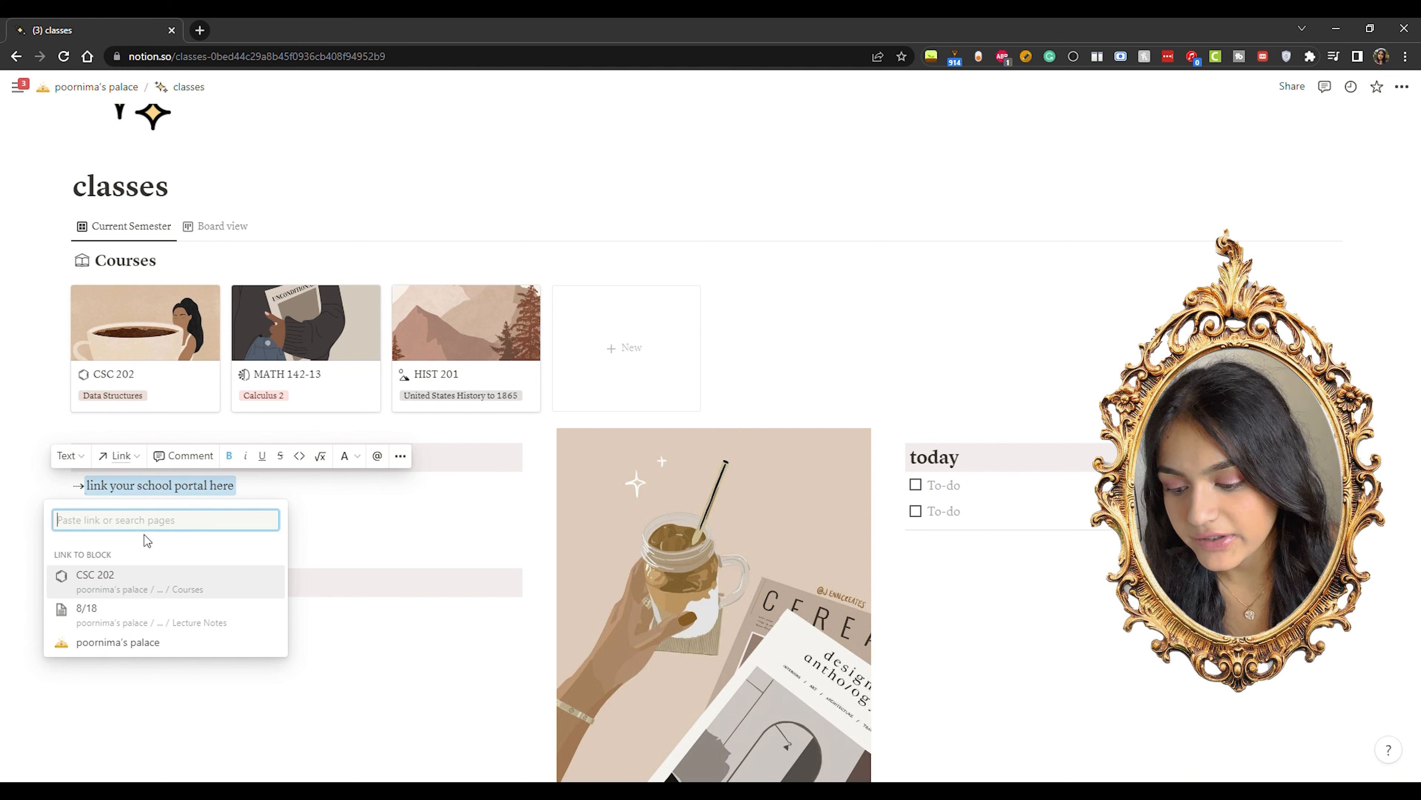
text(www.)
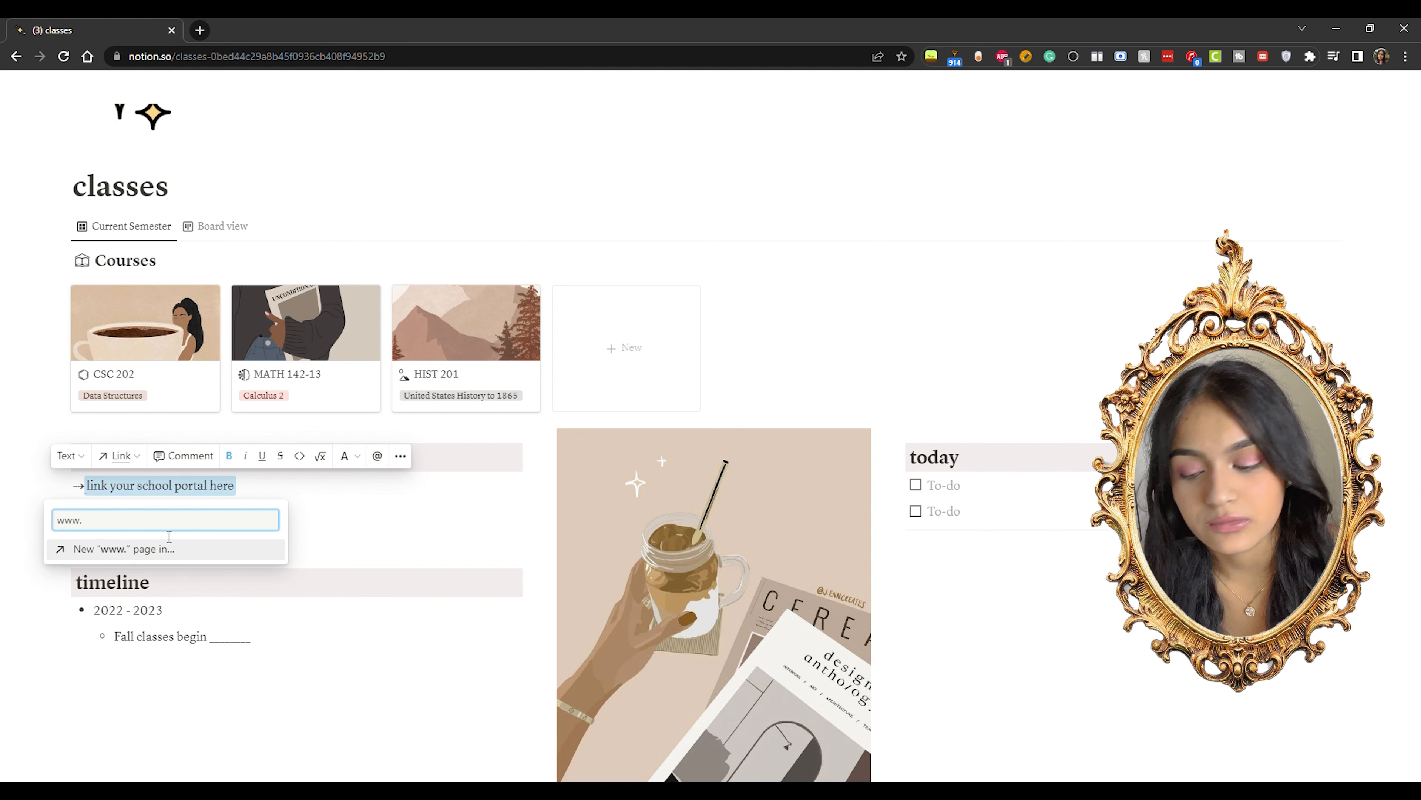
key(BackSpace)
key(BackSpace)
key(BackSpace)
key(BackSpace)
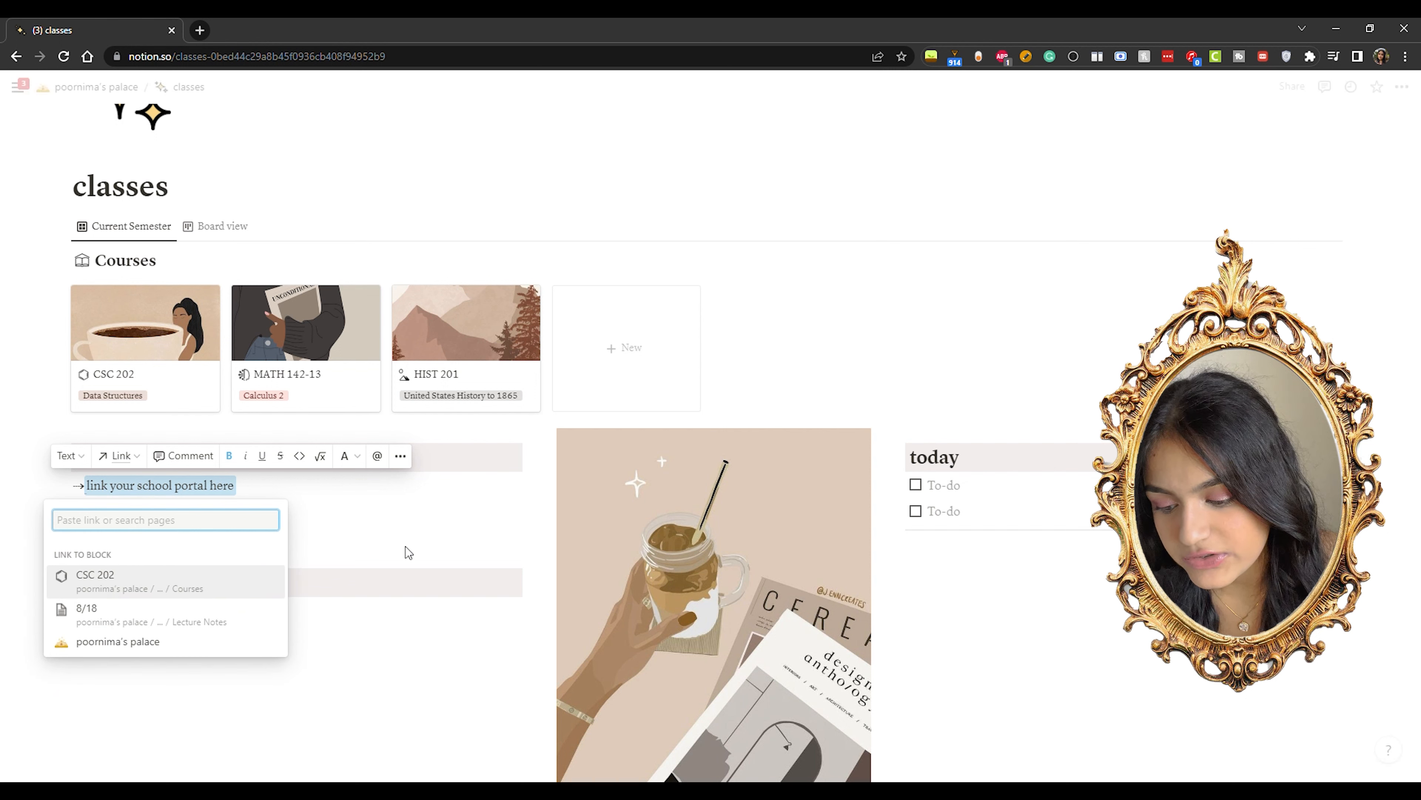
key(Escape)
click(147, 515)
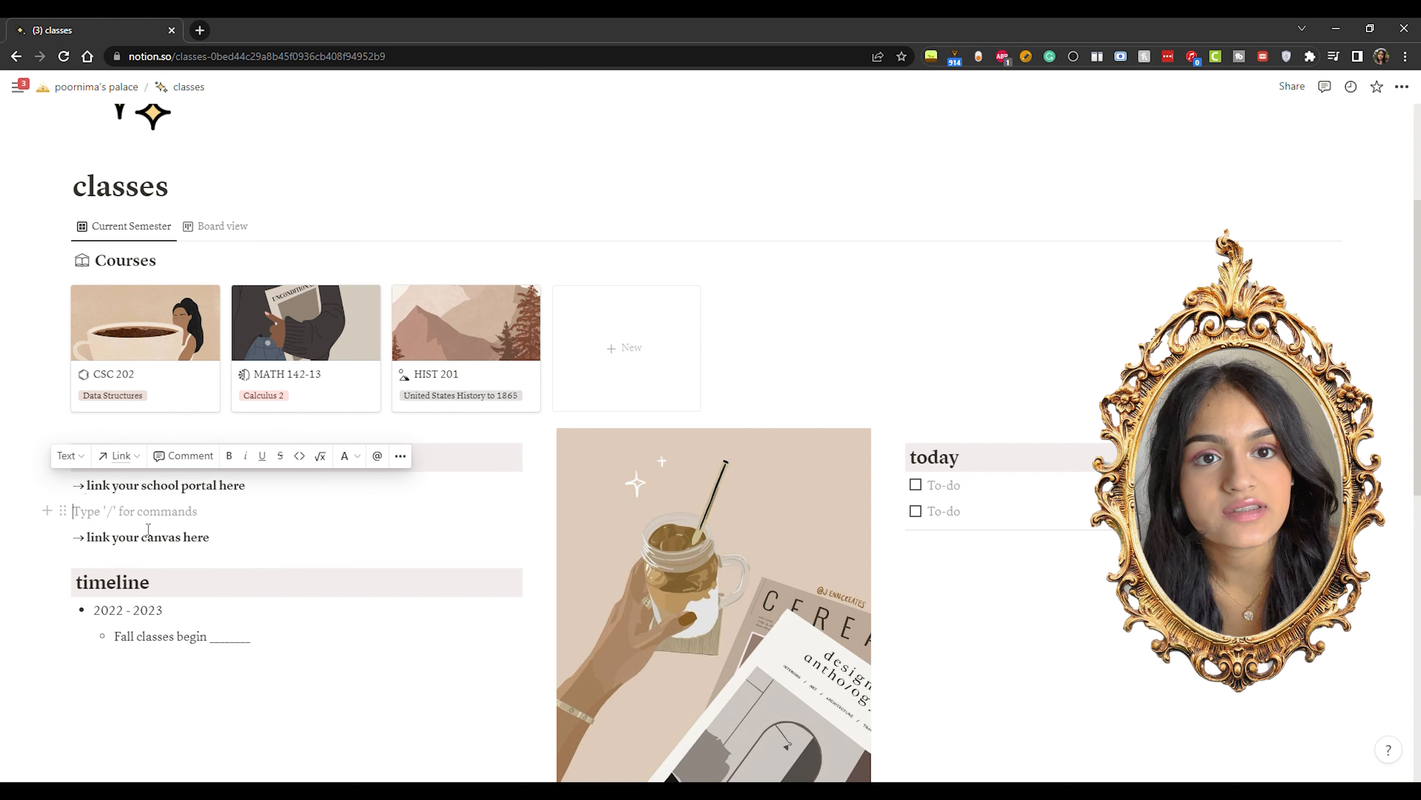
Try linking the "link your school portal here" text under library to google.com.
key(BackSpace)
key(ctrl+z)
drag(247, 485, 96, 491)
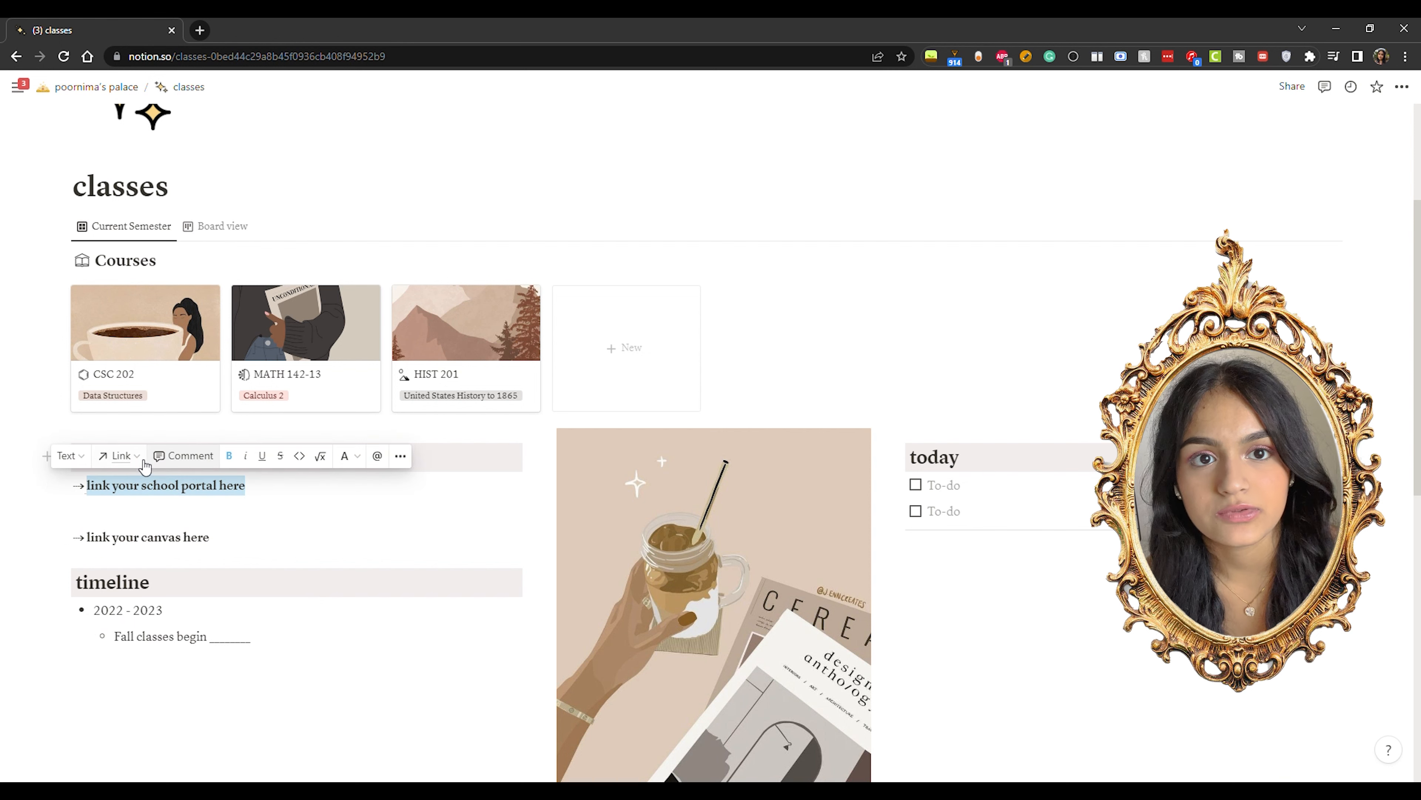
click(132, 458)
text(google)
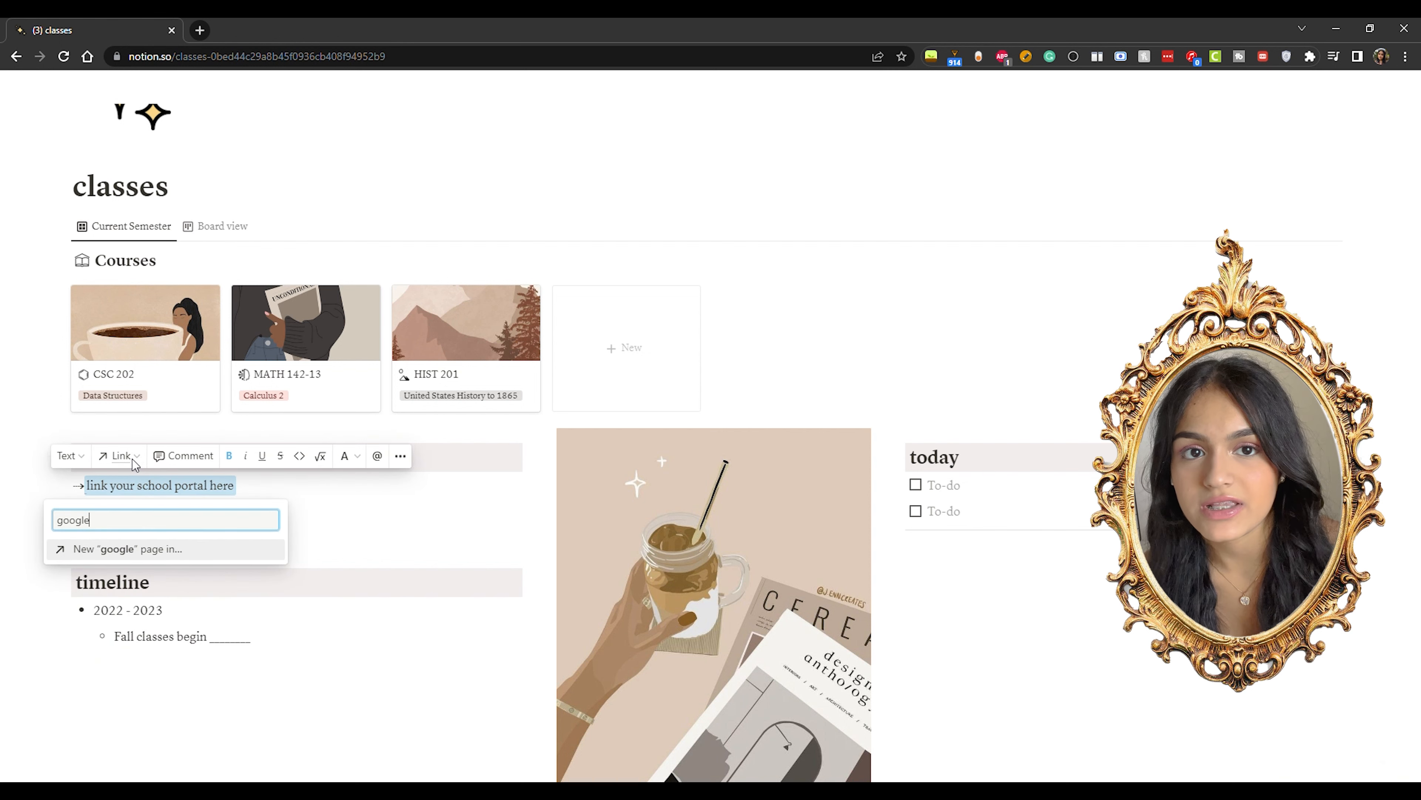
text(.com)
key(Return)
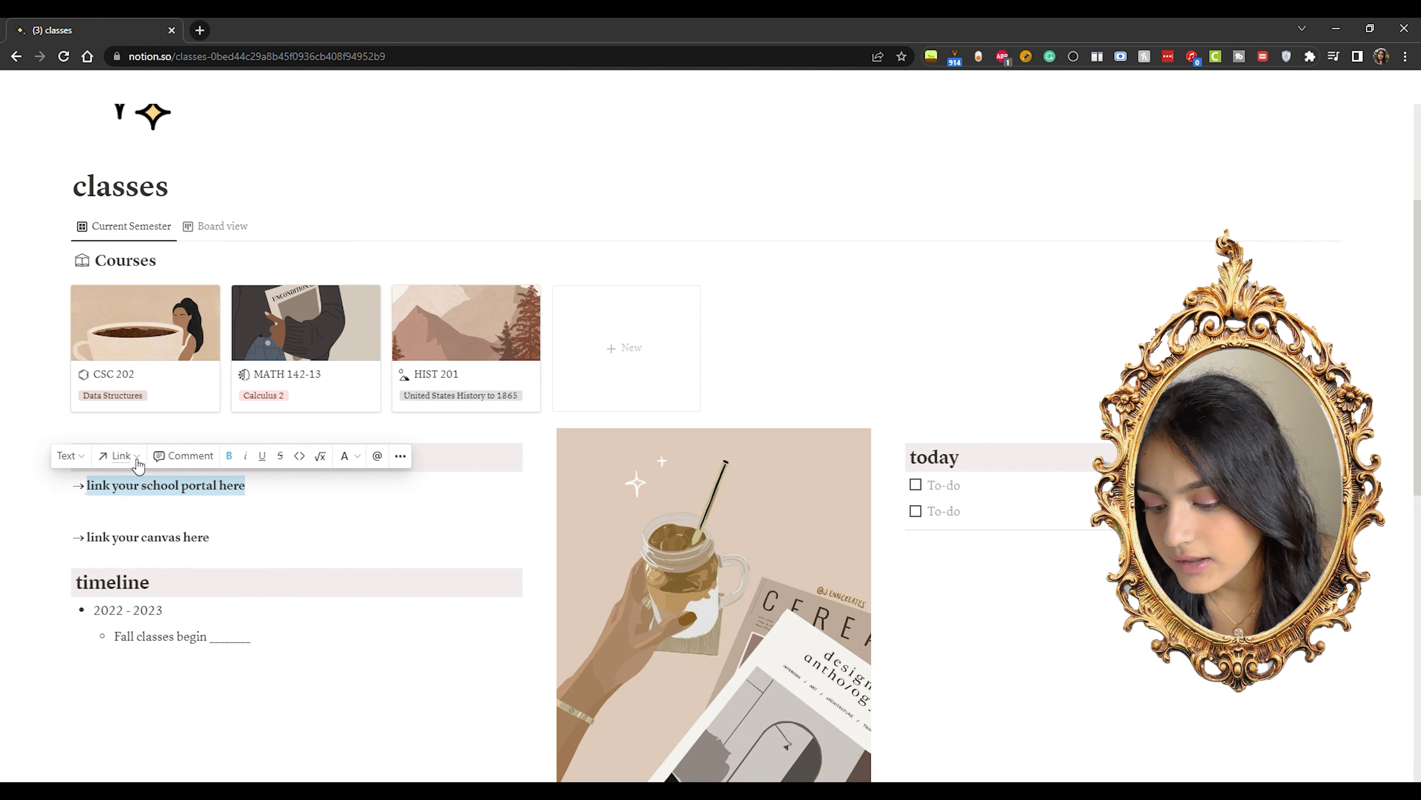
click(285, 518)
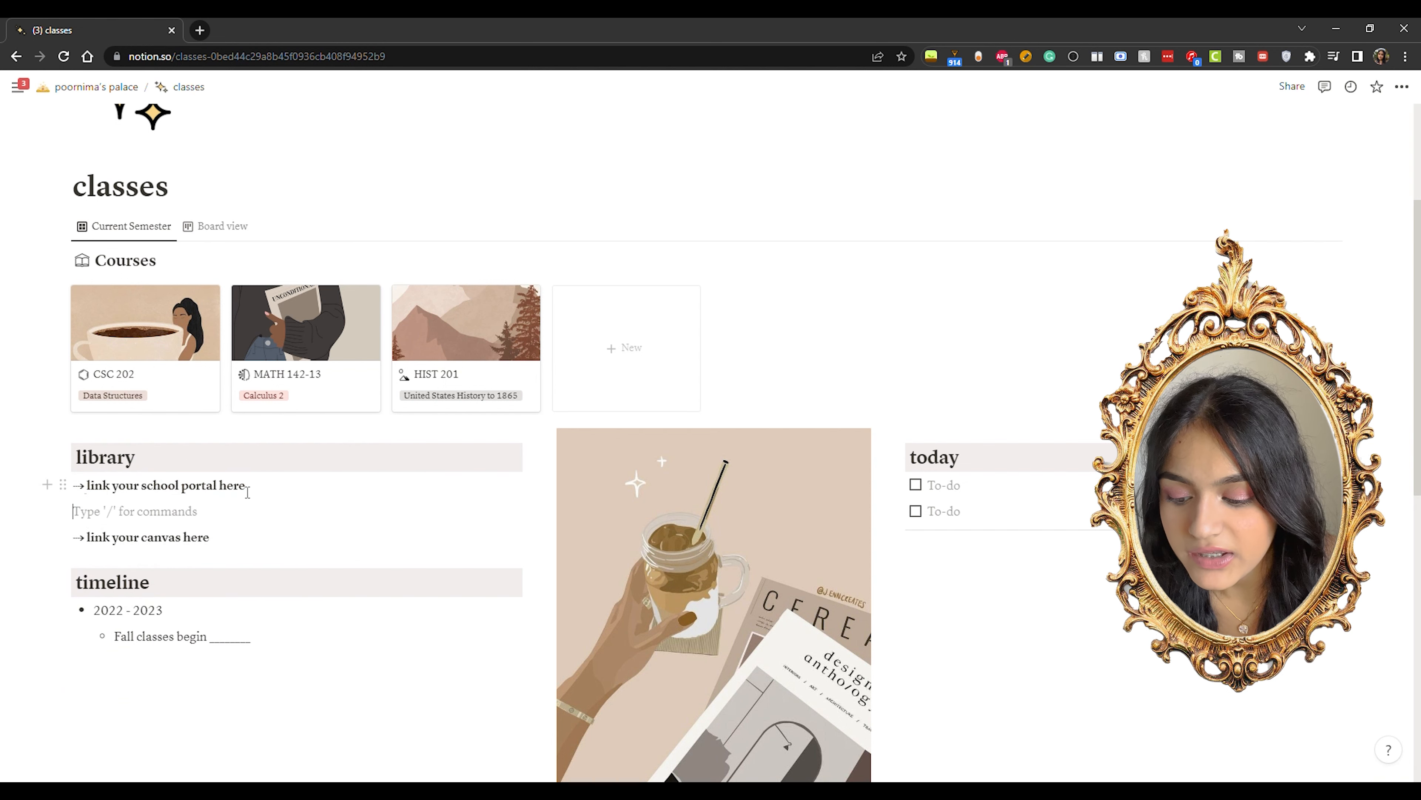
Try replacing the blank after "Fall classes begin" in the timeline with "sept 19", and undo it.
scroll(247, 492, down, 3)
click(233, 462)
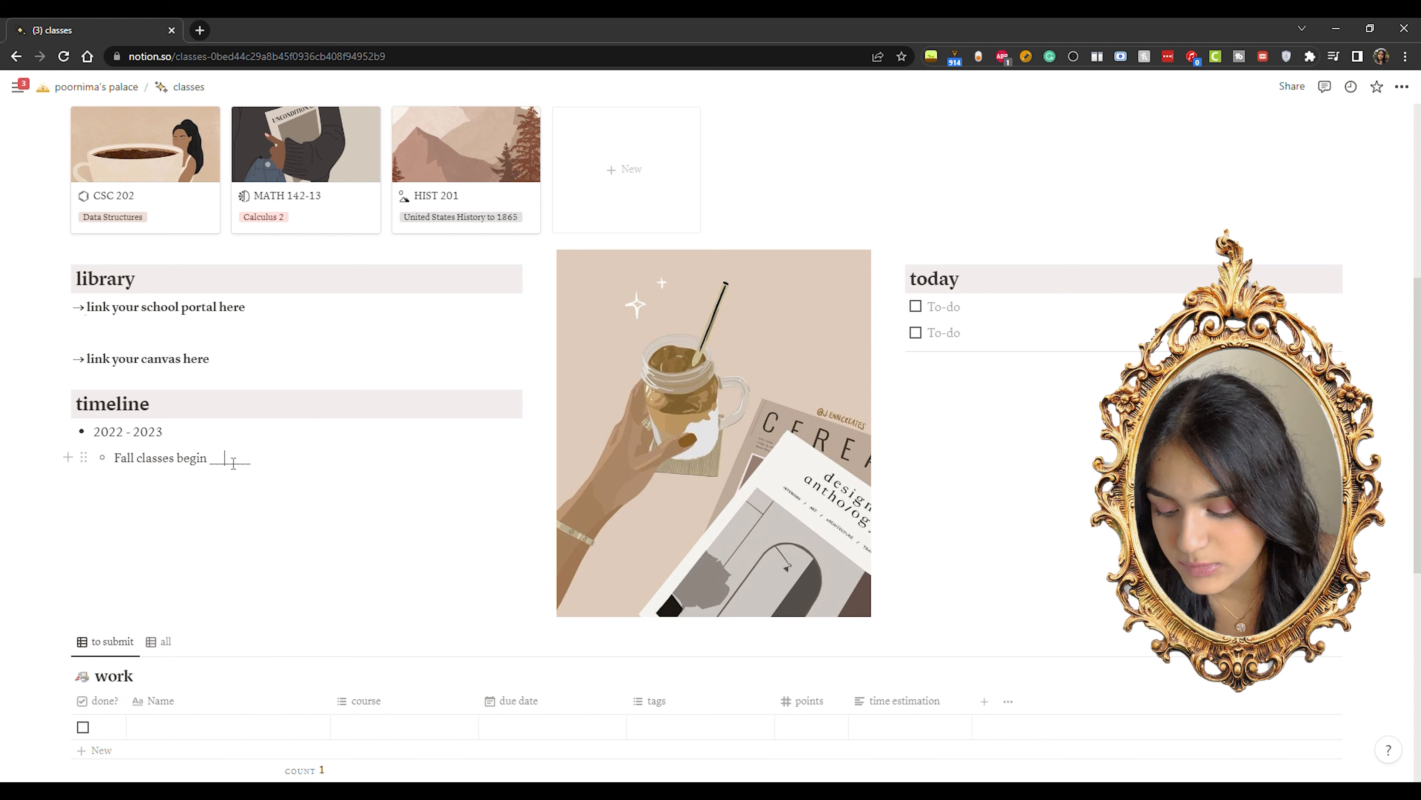
drag(270, 466, 218, 471)
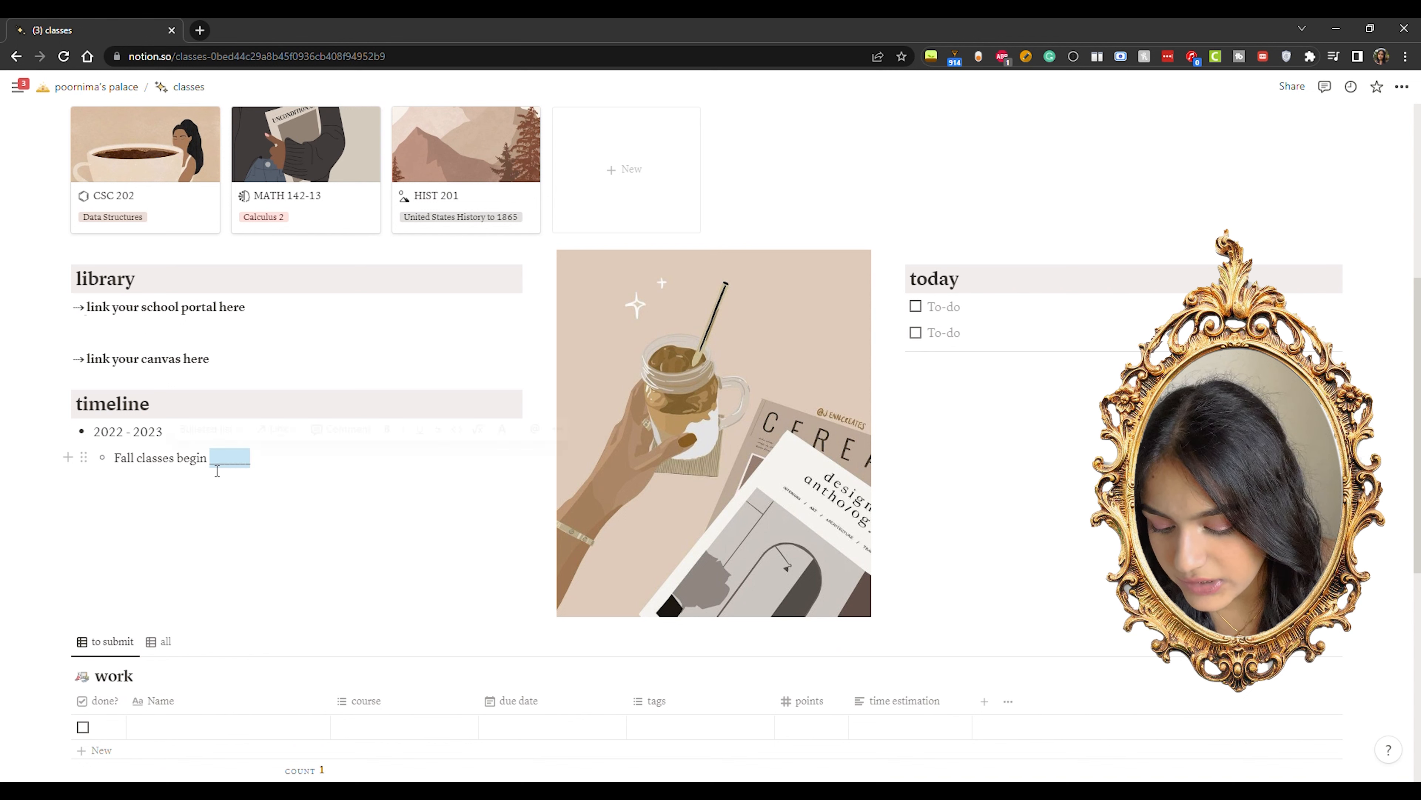
text(sept 19)
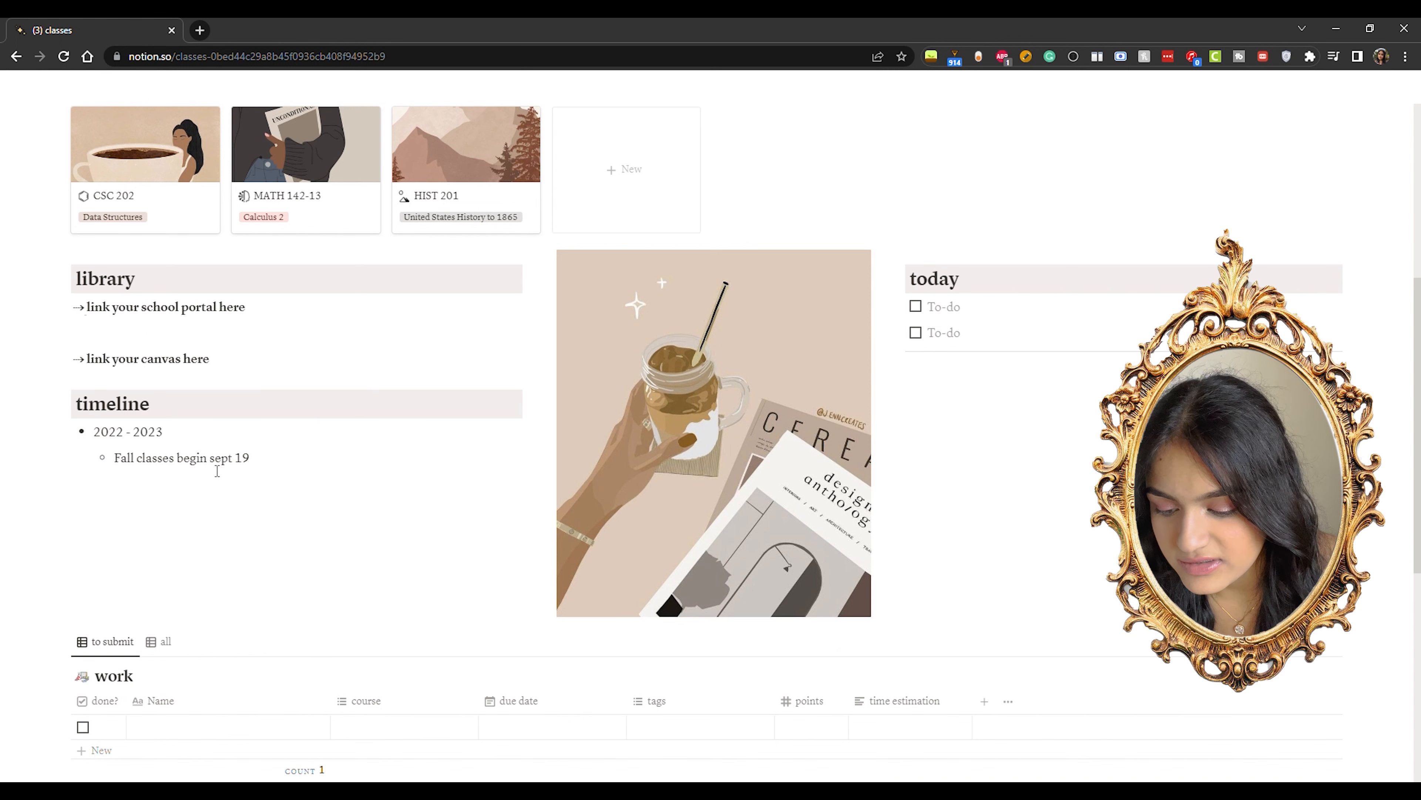
key(ctrl+z)
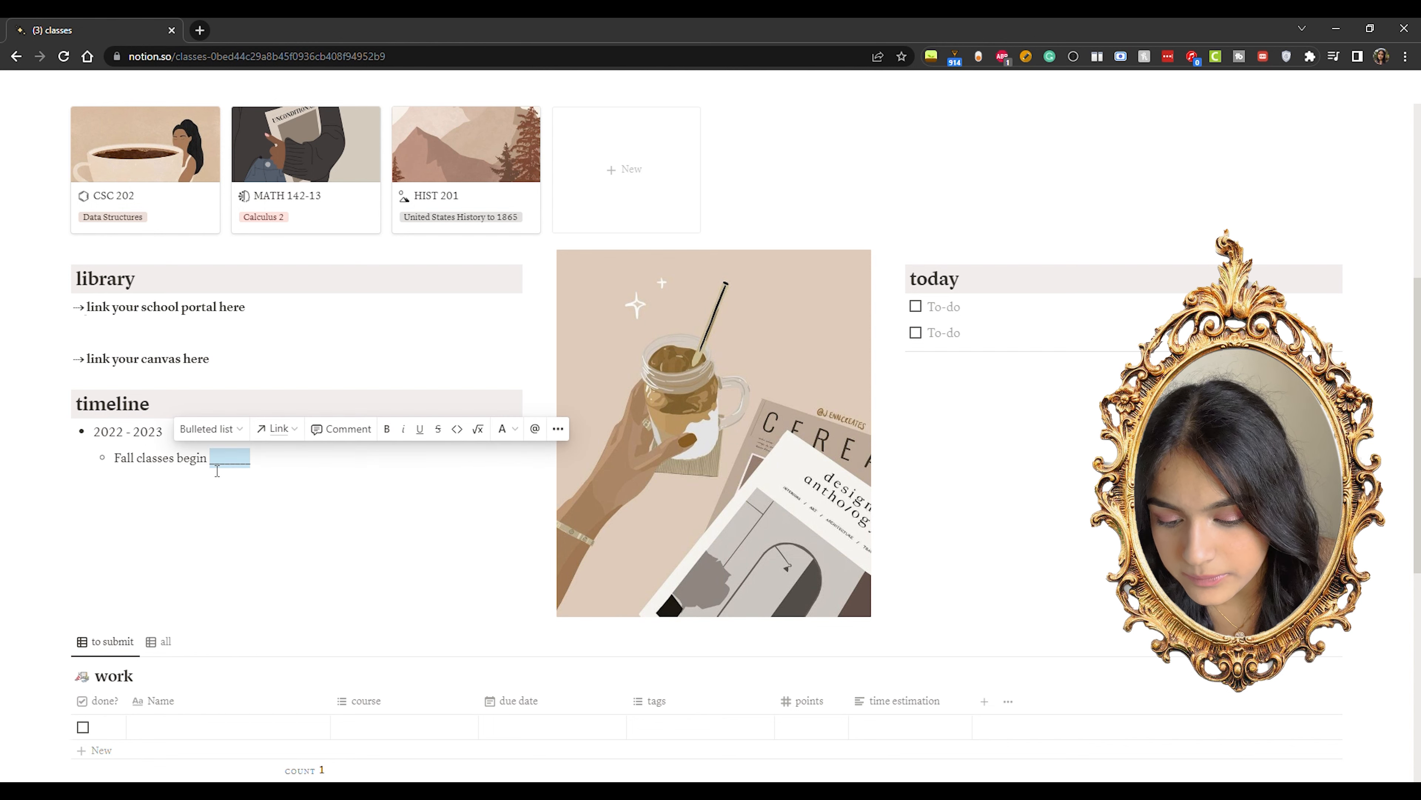
click(277, 526)
Try adding the to-dos "thing 1" and "thing 2" under today, and clear them.
scroll(270, 520, down, 4)
scroll(295, 508, up, 2)
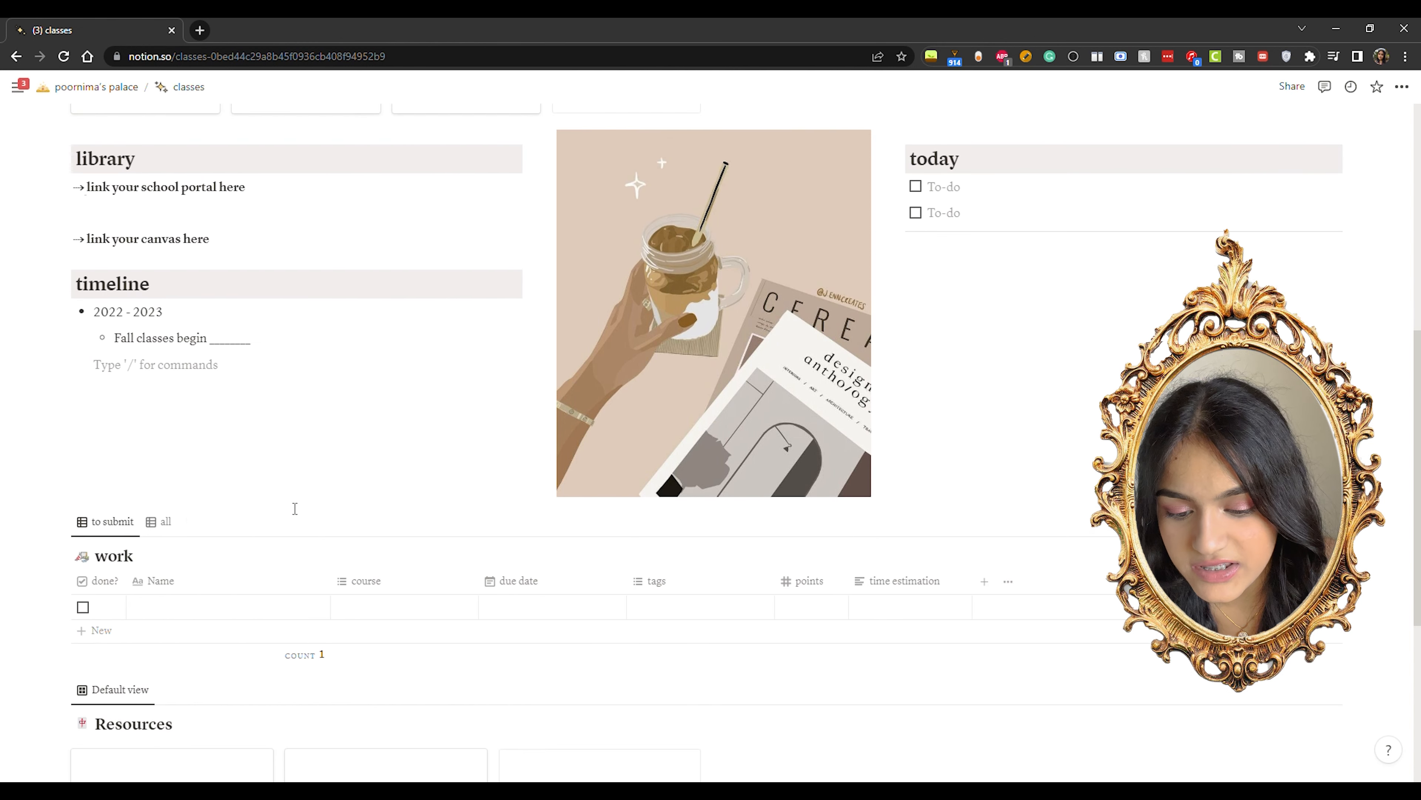
click(950, 197)
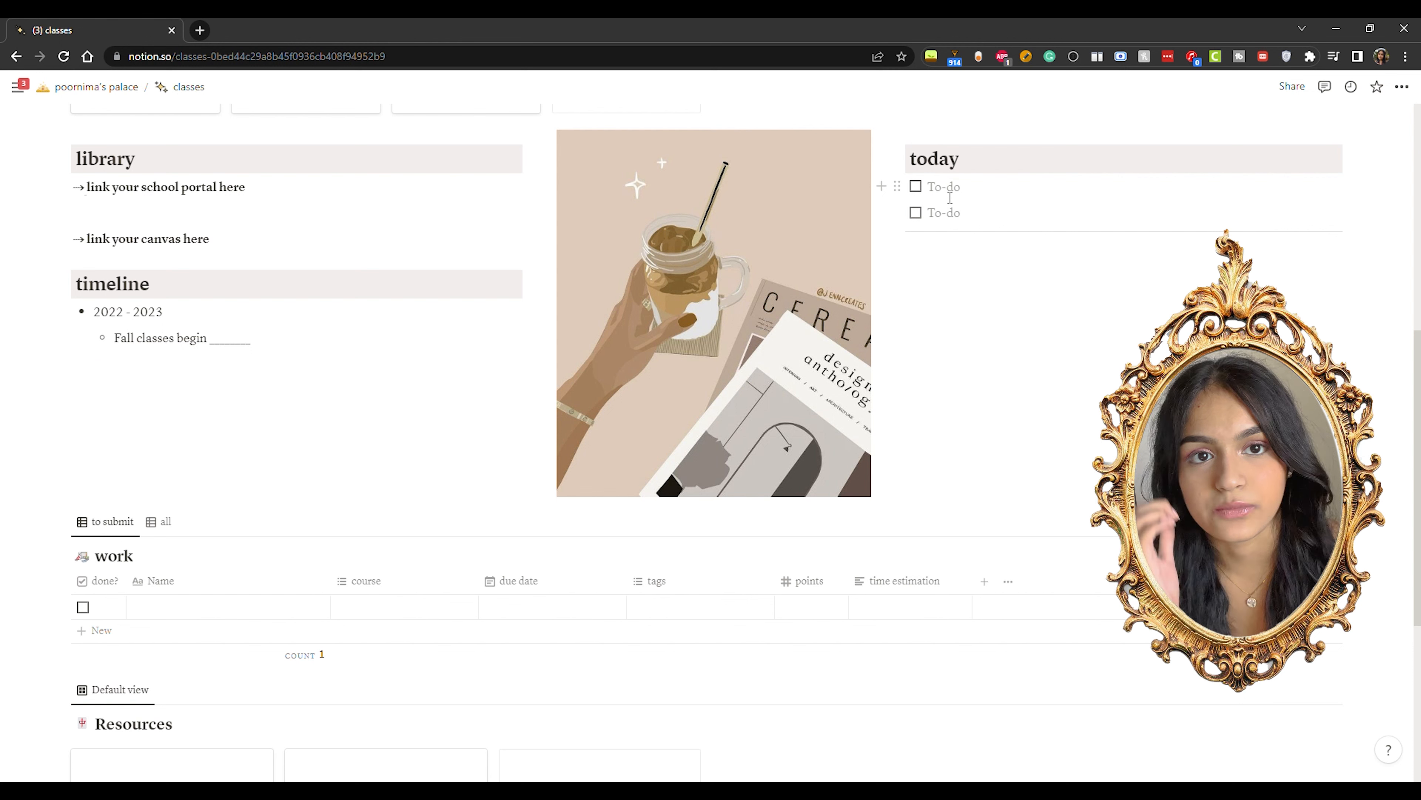
text(thing)
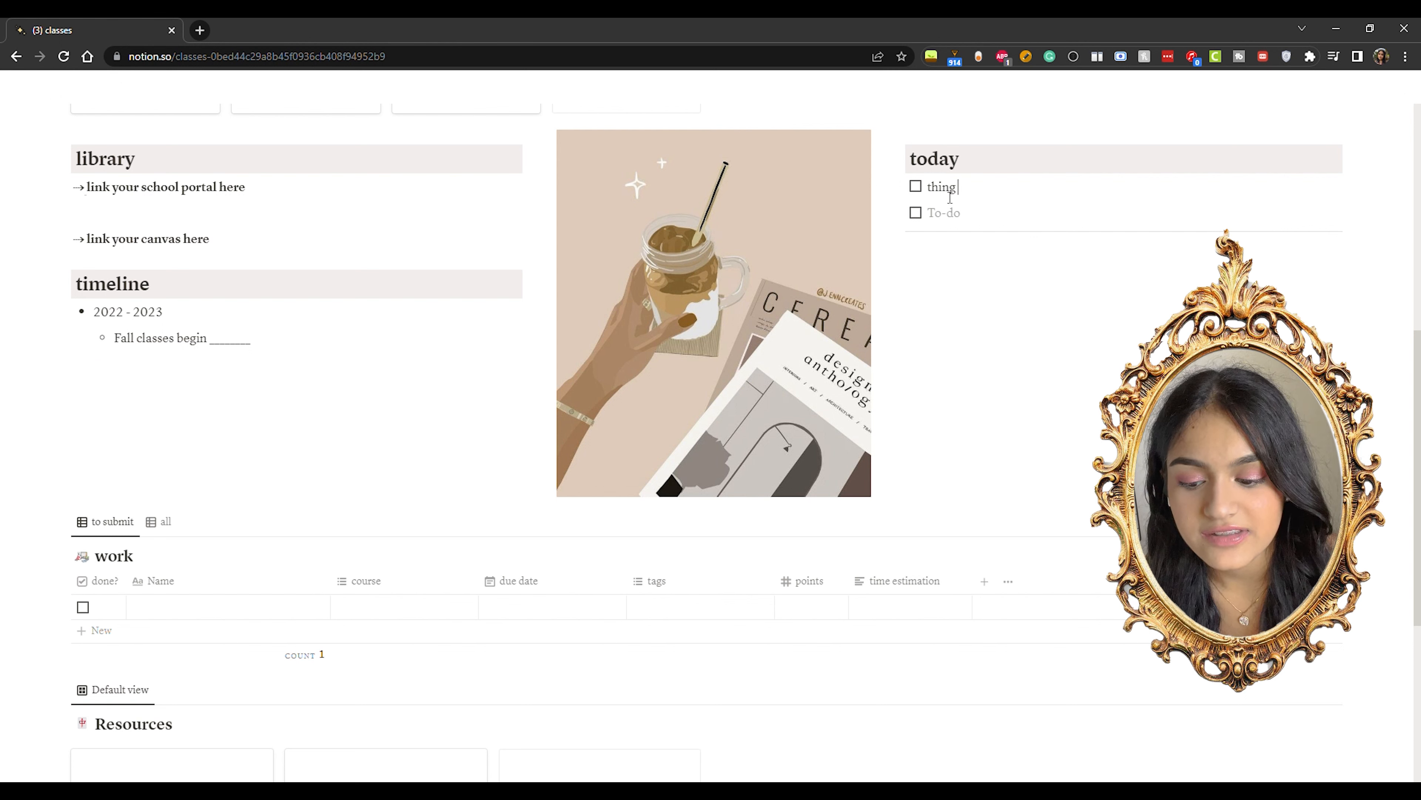
text( 1)
key(Return)
text(thing)
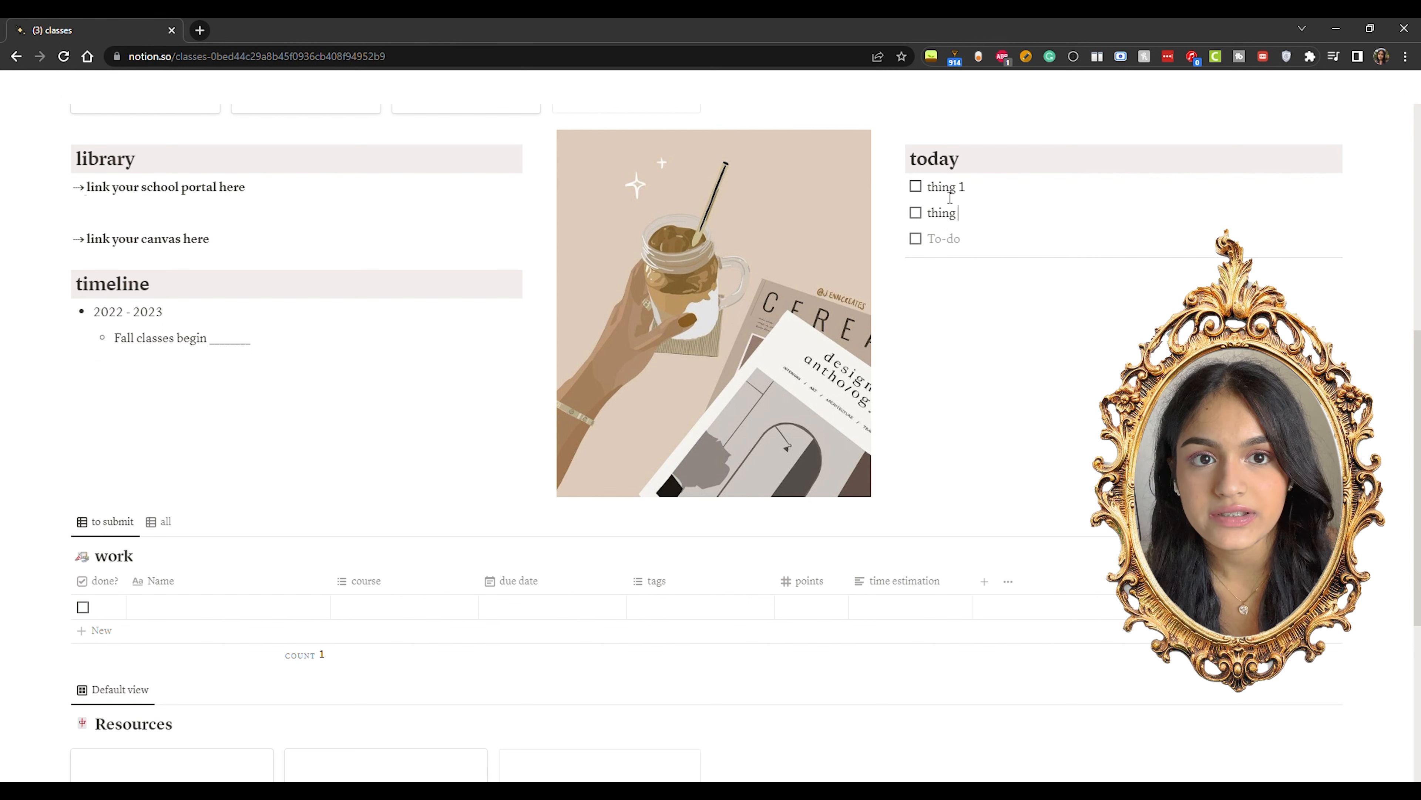
text( 2)
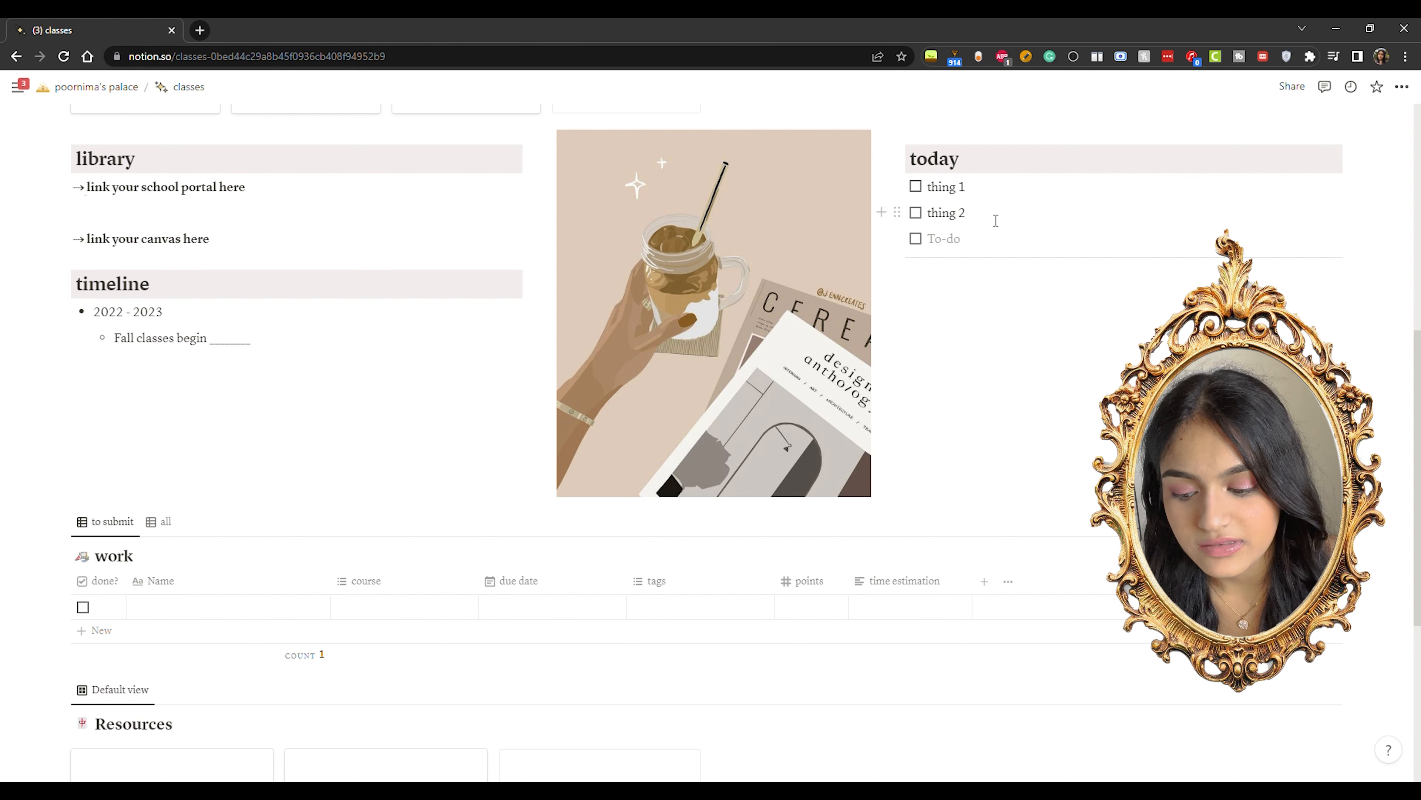
drag(993, 219, 942, 202)
key(BackSpace)
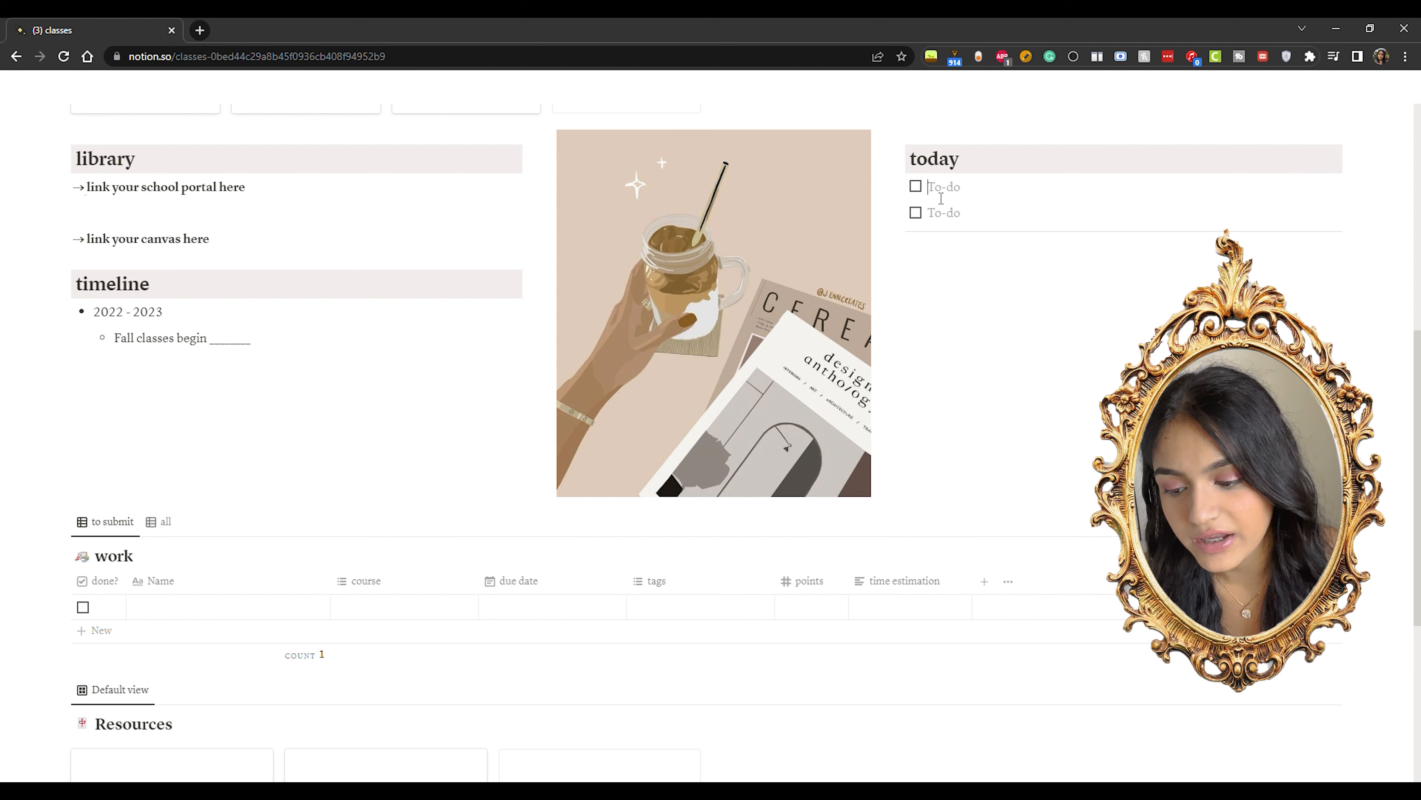
Try entering "specific assignments broken down by pomodoro sessions <3" as the first to-do under today, and clear it.
text(specific )
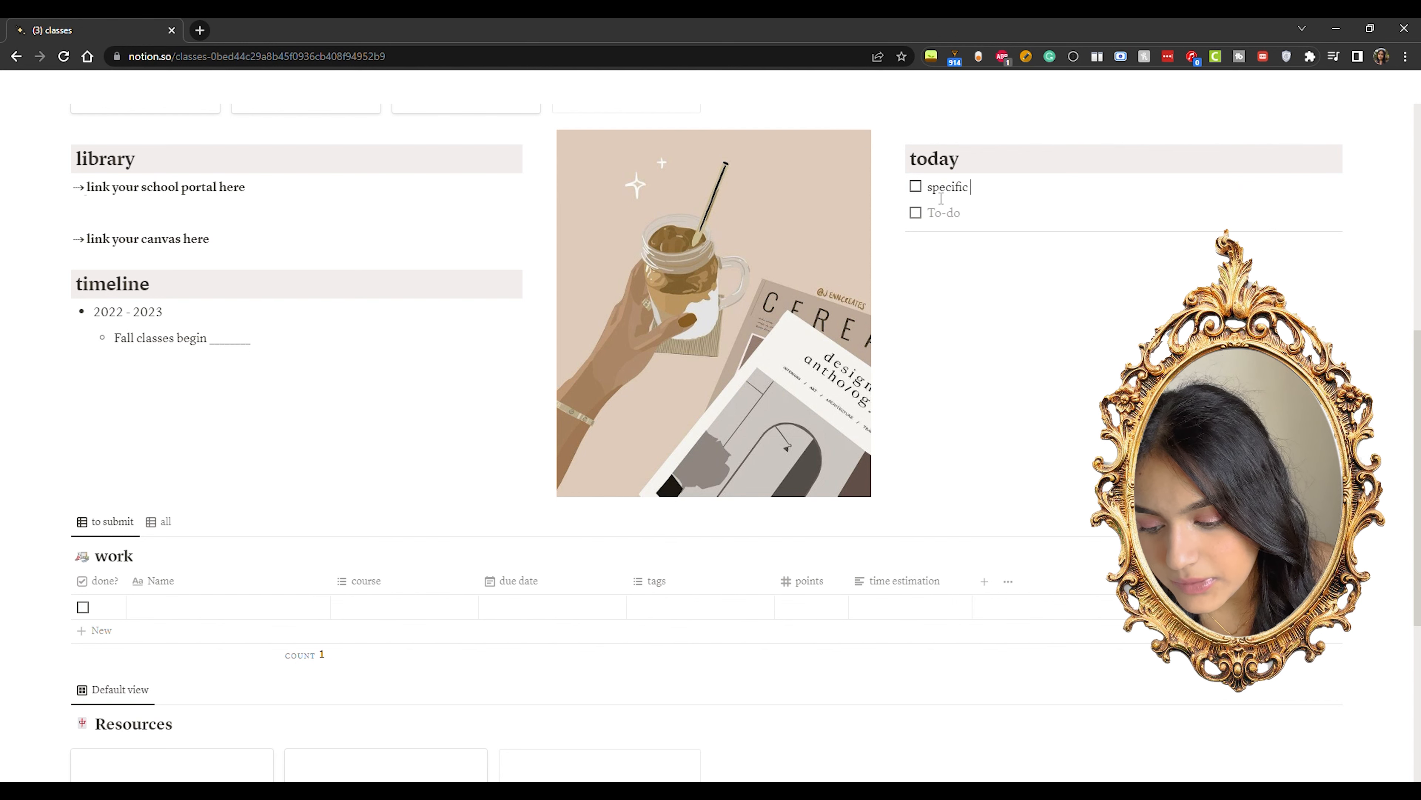
text(assignments )
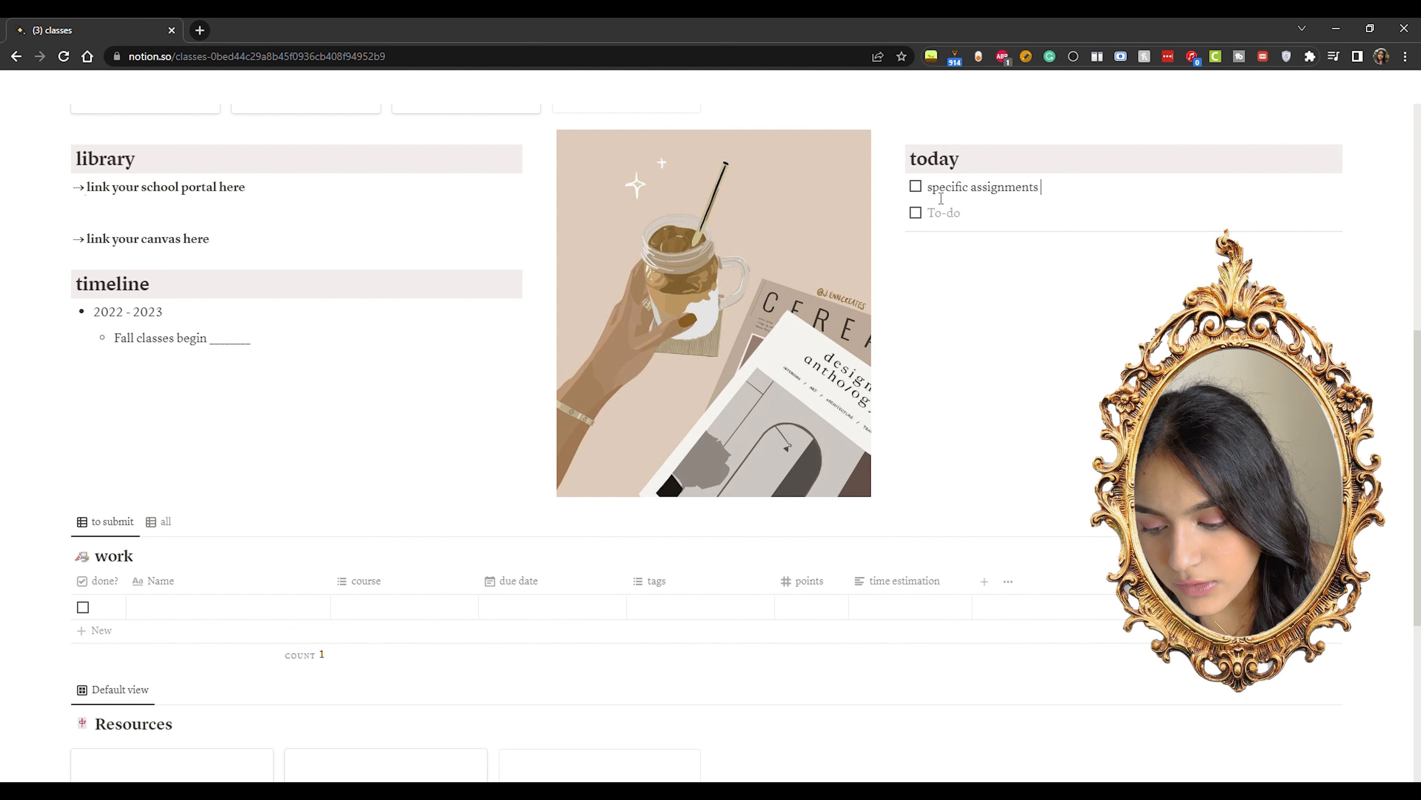
text(for)
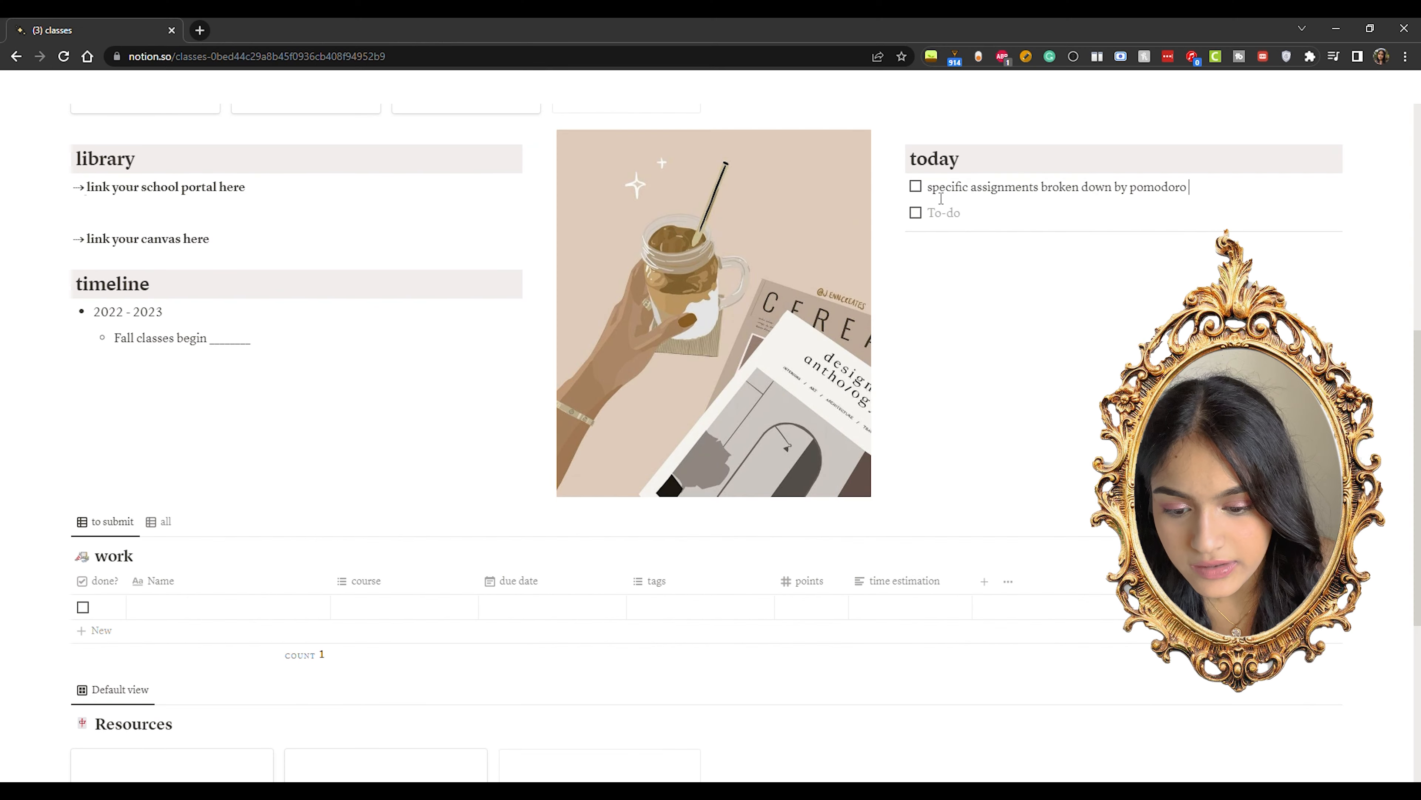
text(sessions)
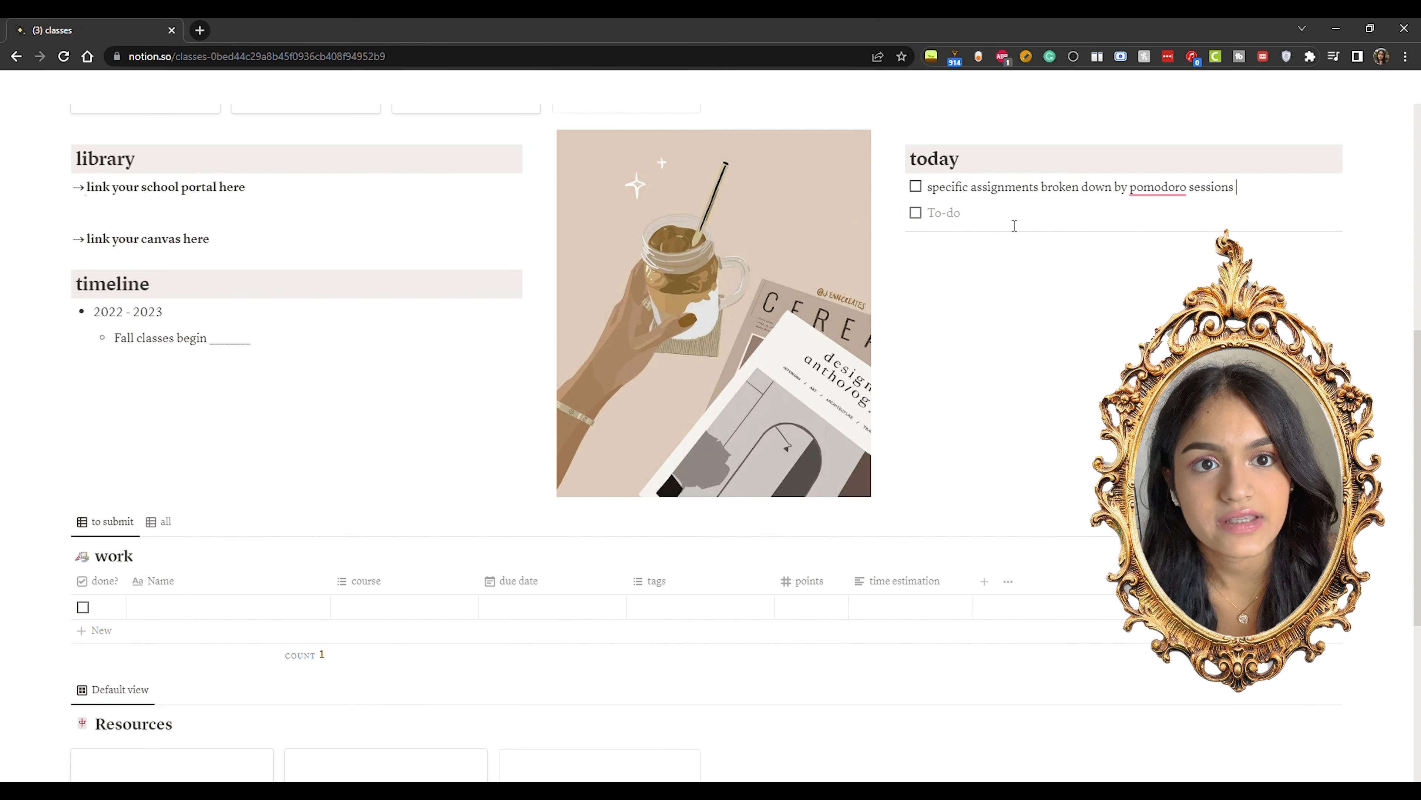
text( <)
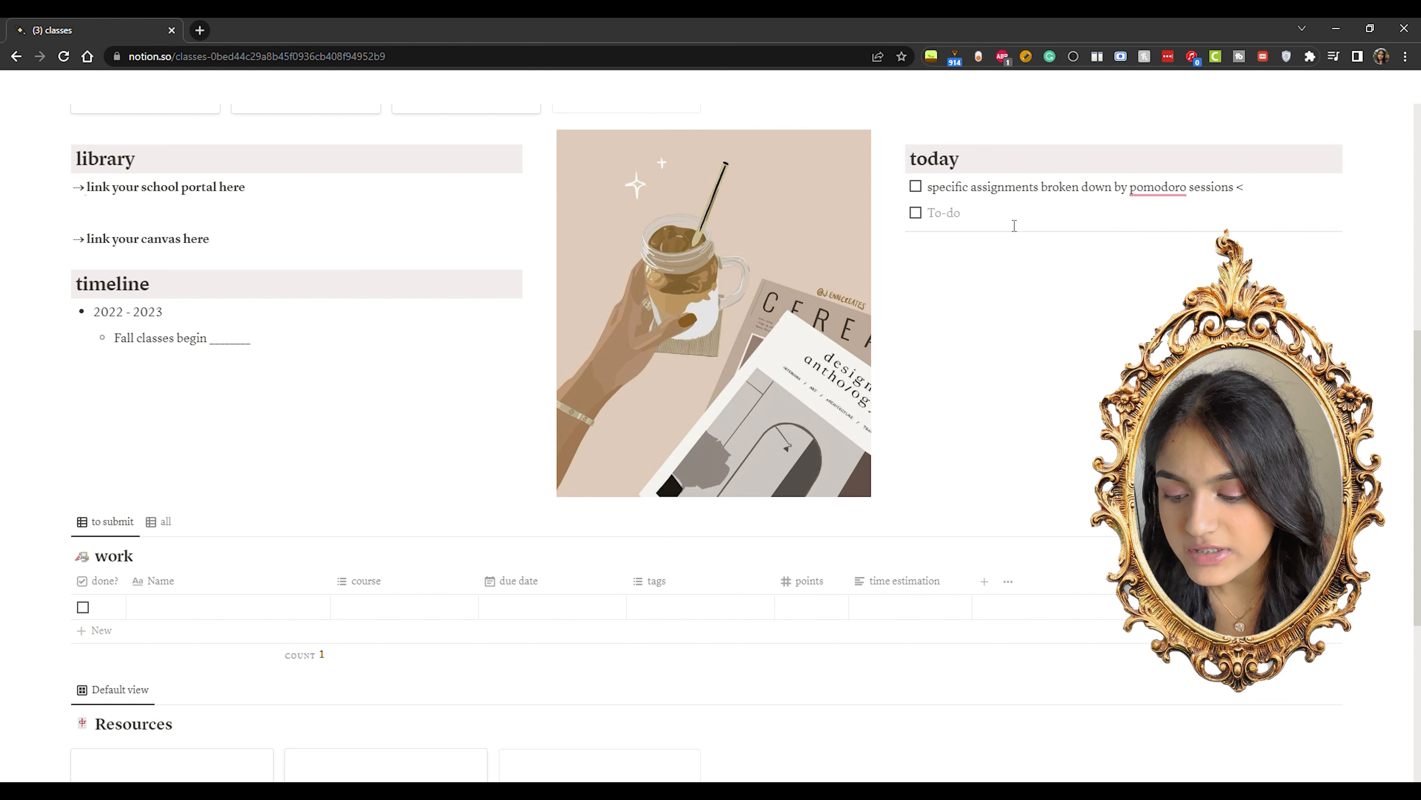
text(3)
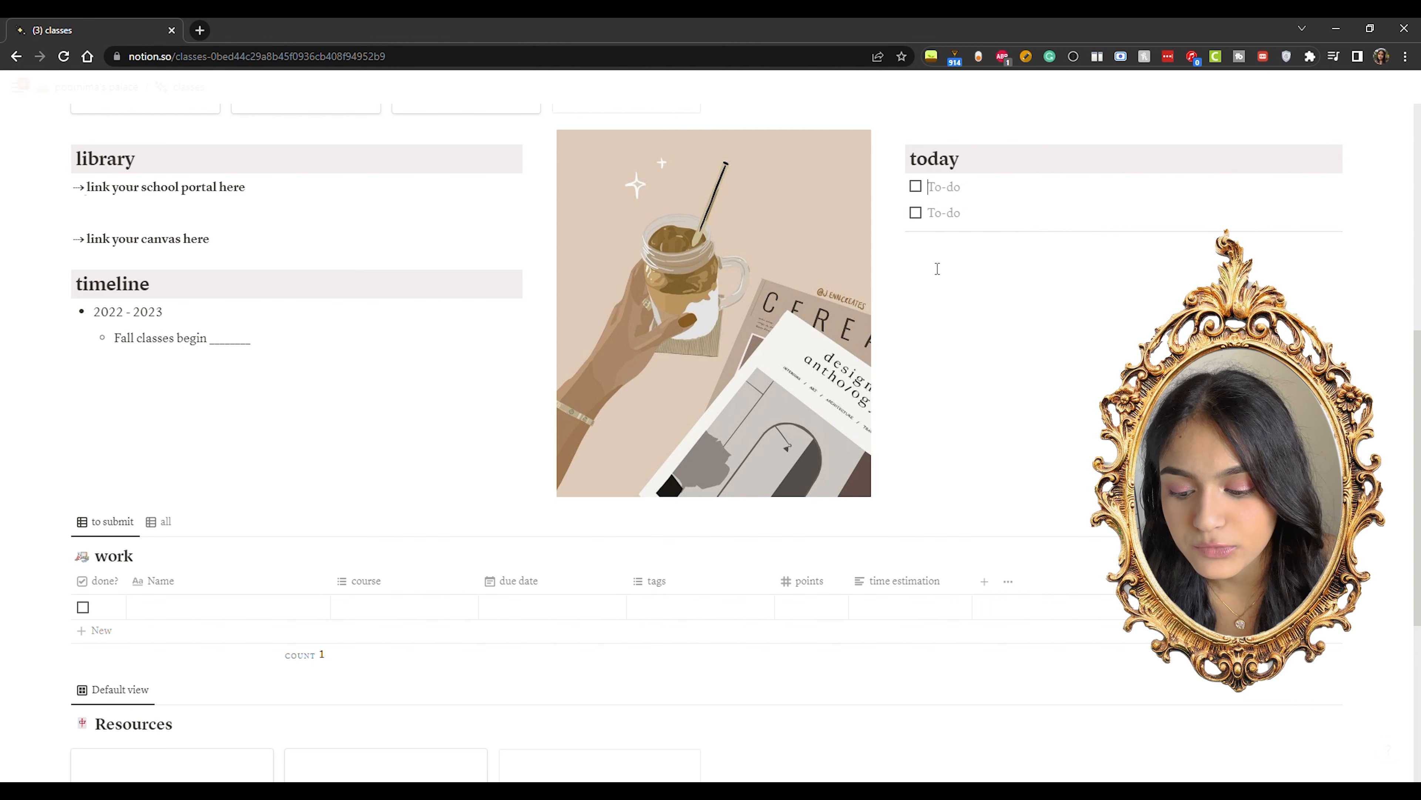
Look over the work and Resources sections, and open the workout page from the main dashboard page.
scroll(939, 409, down, 5)
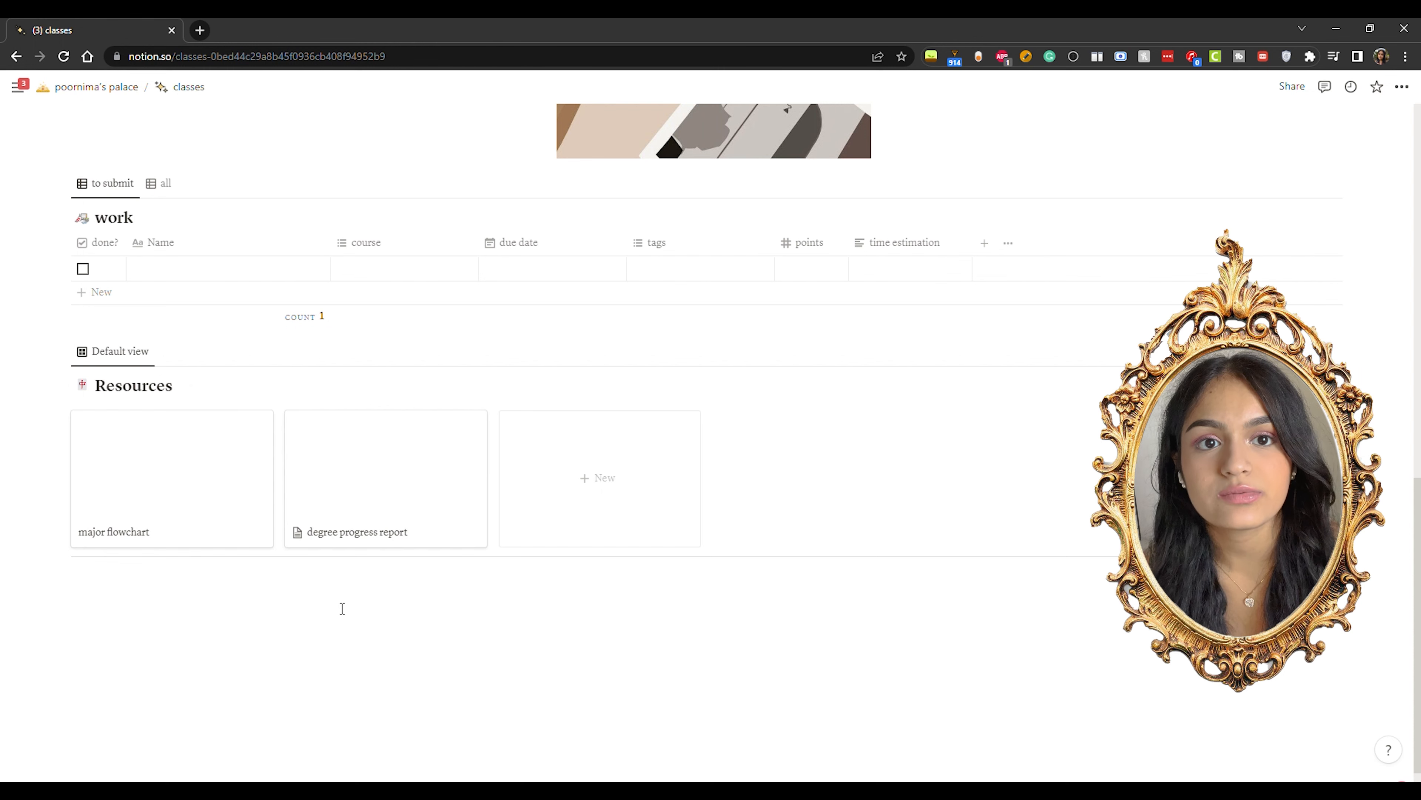
scroll(343, 608, up, 2)
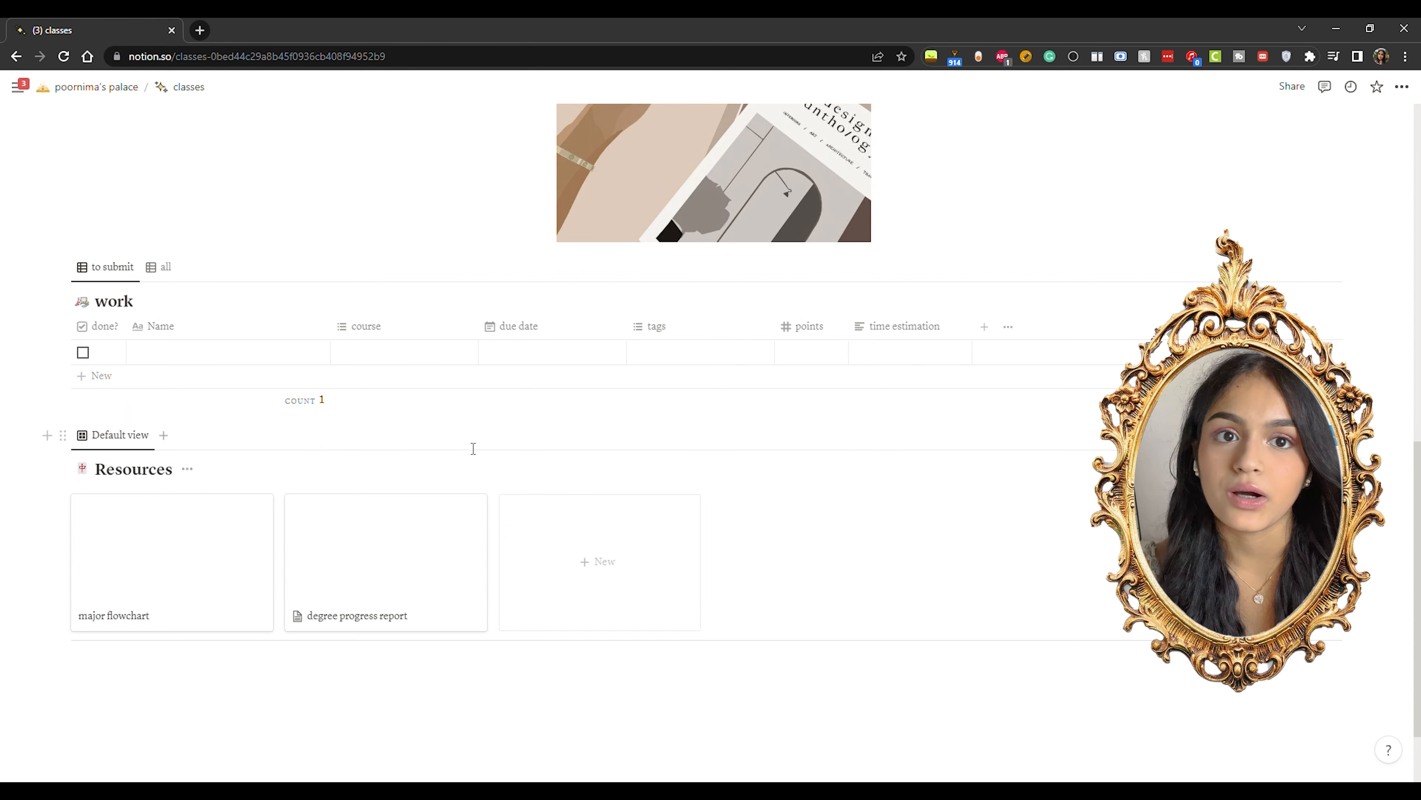
scroll(341, 219, up, 2)
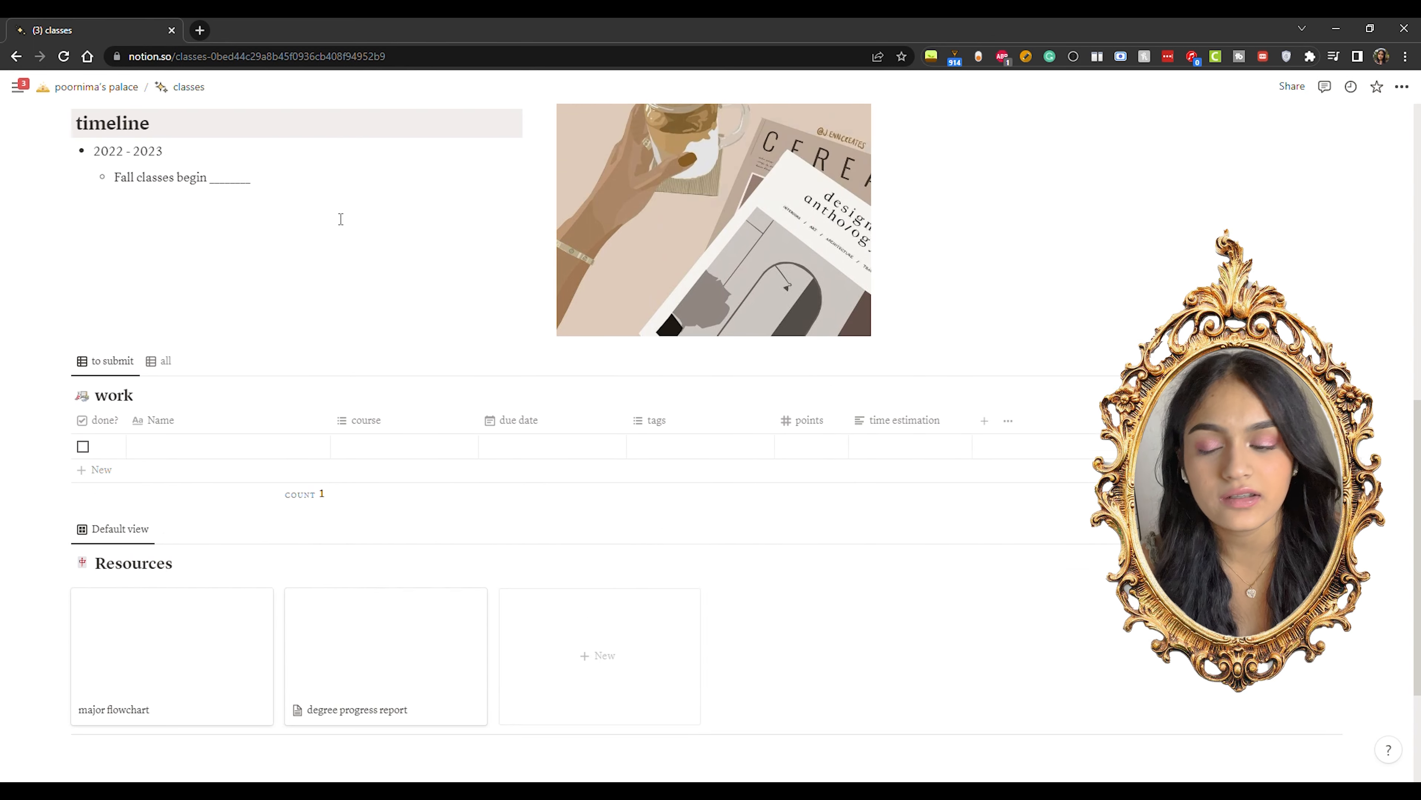
scroll(341, 219, up, 5)
click(101, 87)
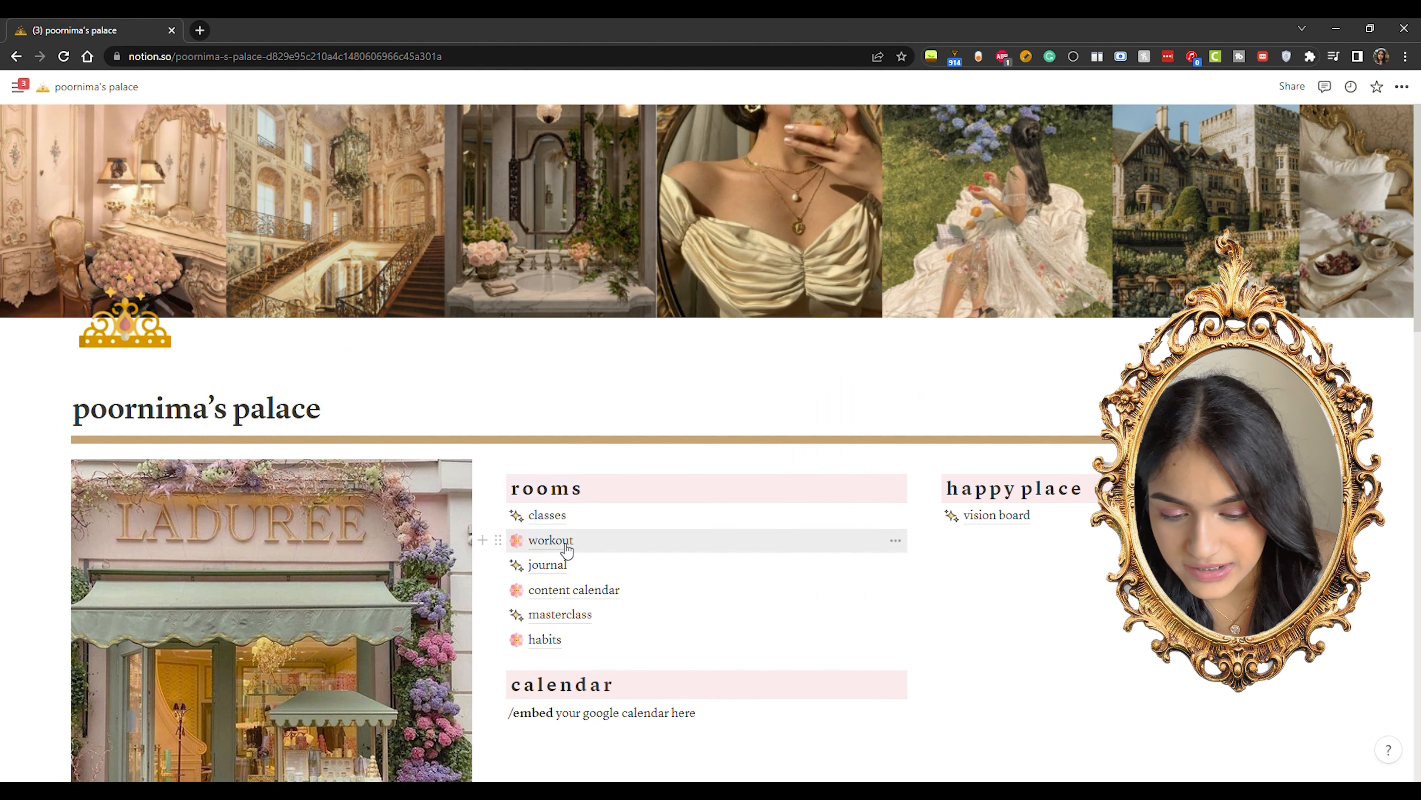
click(551, 541)
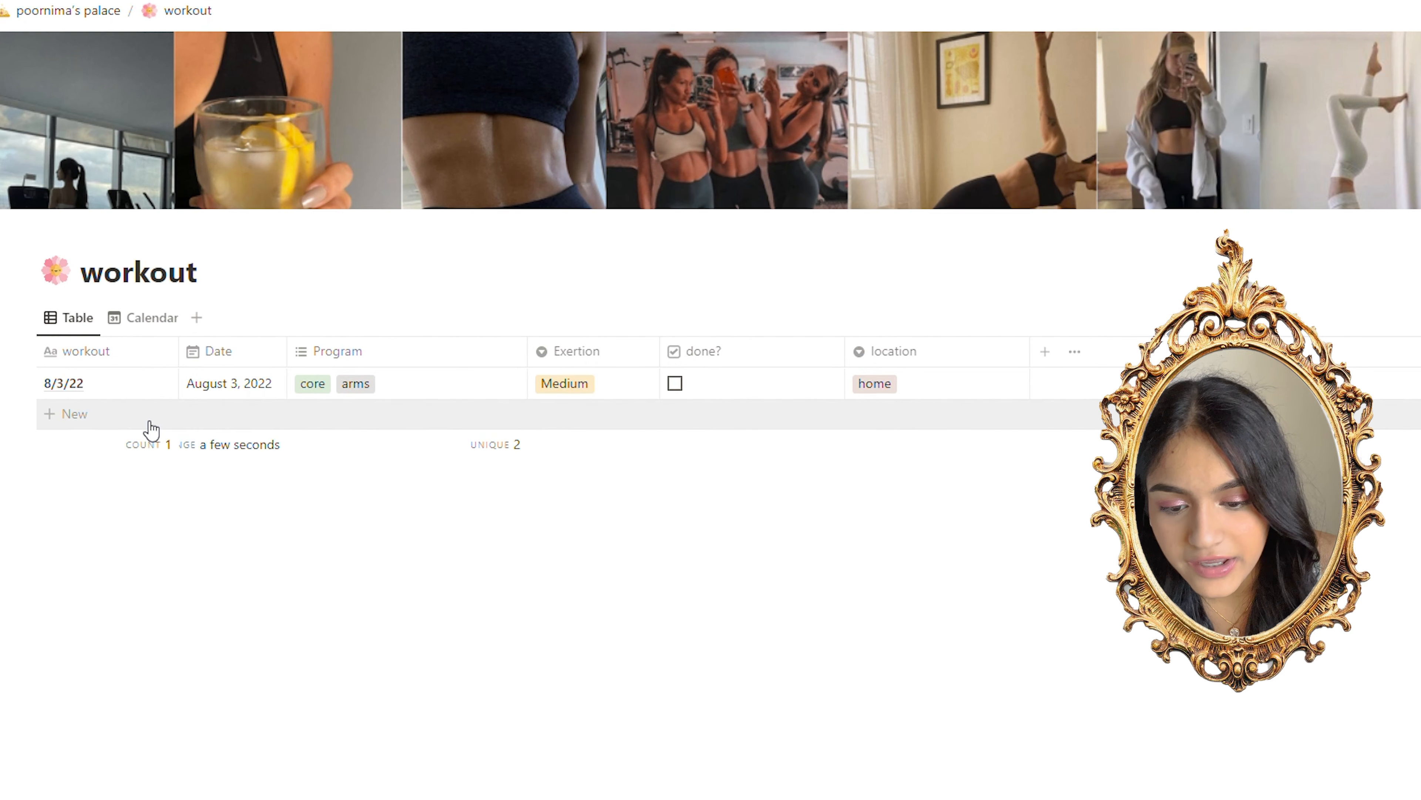
Add an entry named 8/18 to the workout table.
click(161, 421)
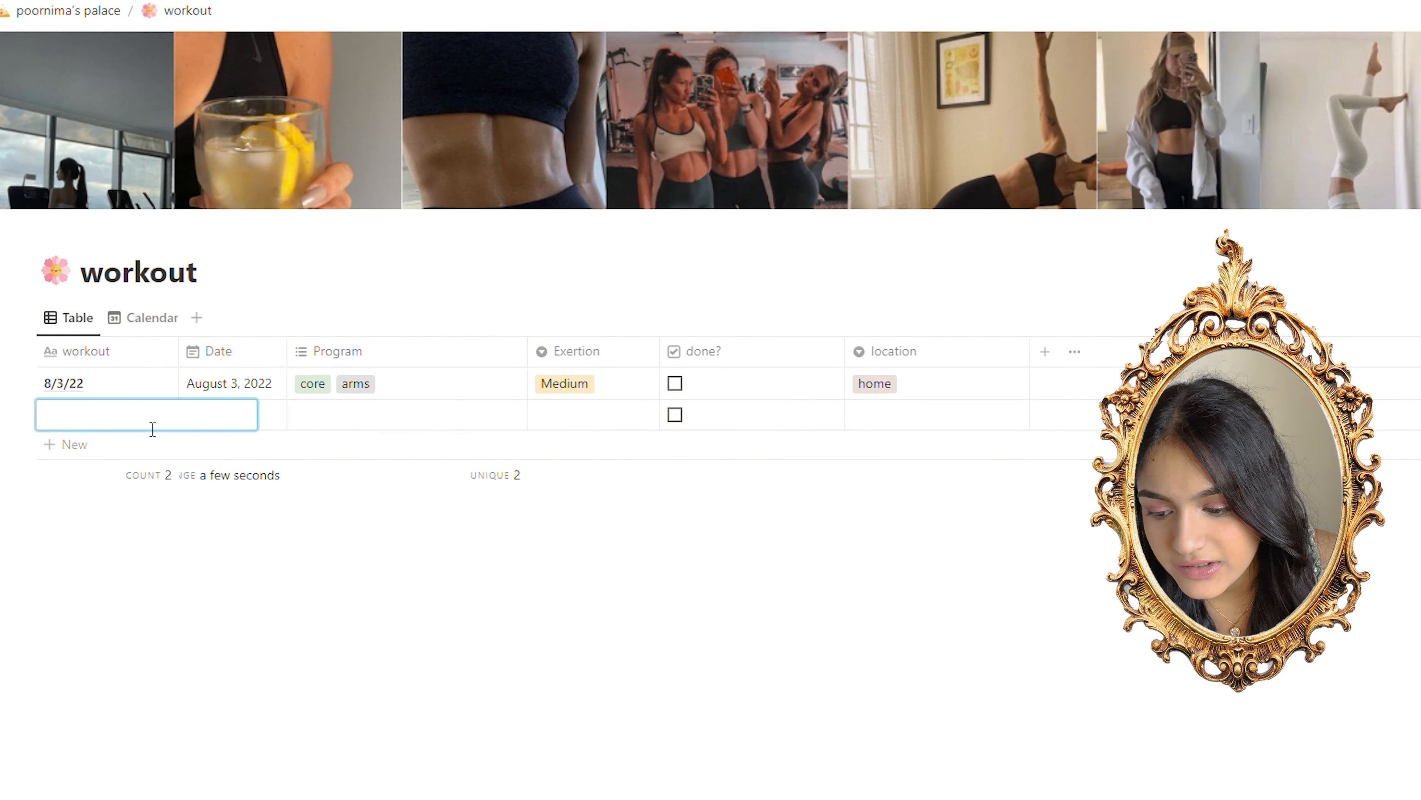
text(8/1)
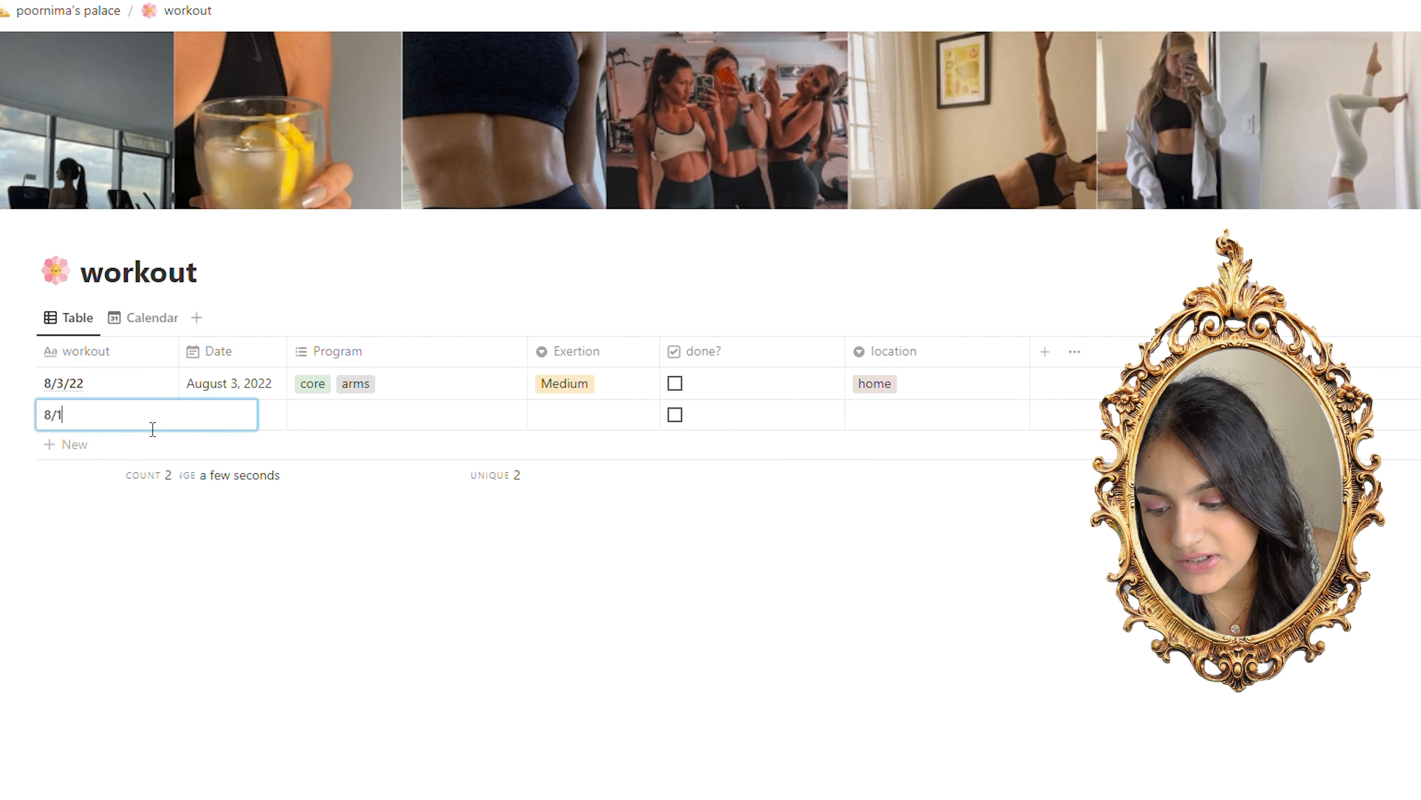
text(8)
key(Escape)
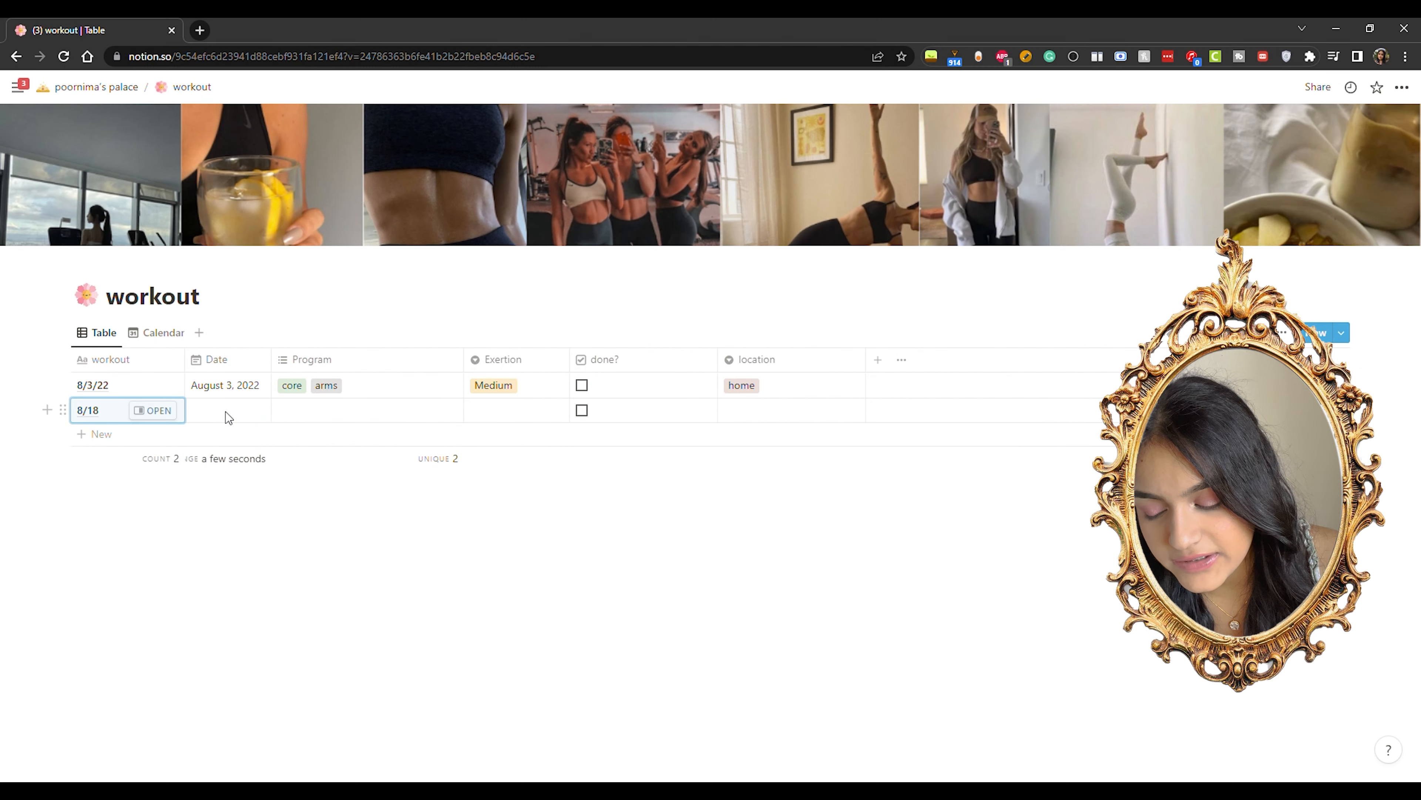
Look at the date picker and Program options of the 8/18 workout, leaving both fields empty.
click(230, 415)
click(511, 609)
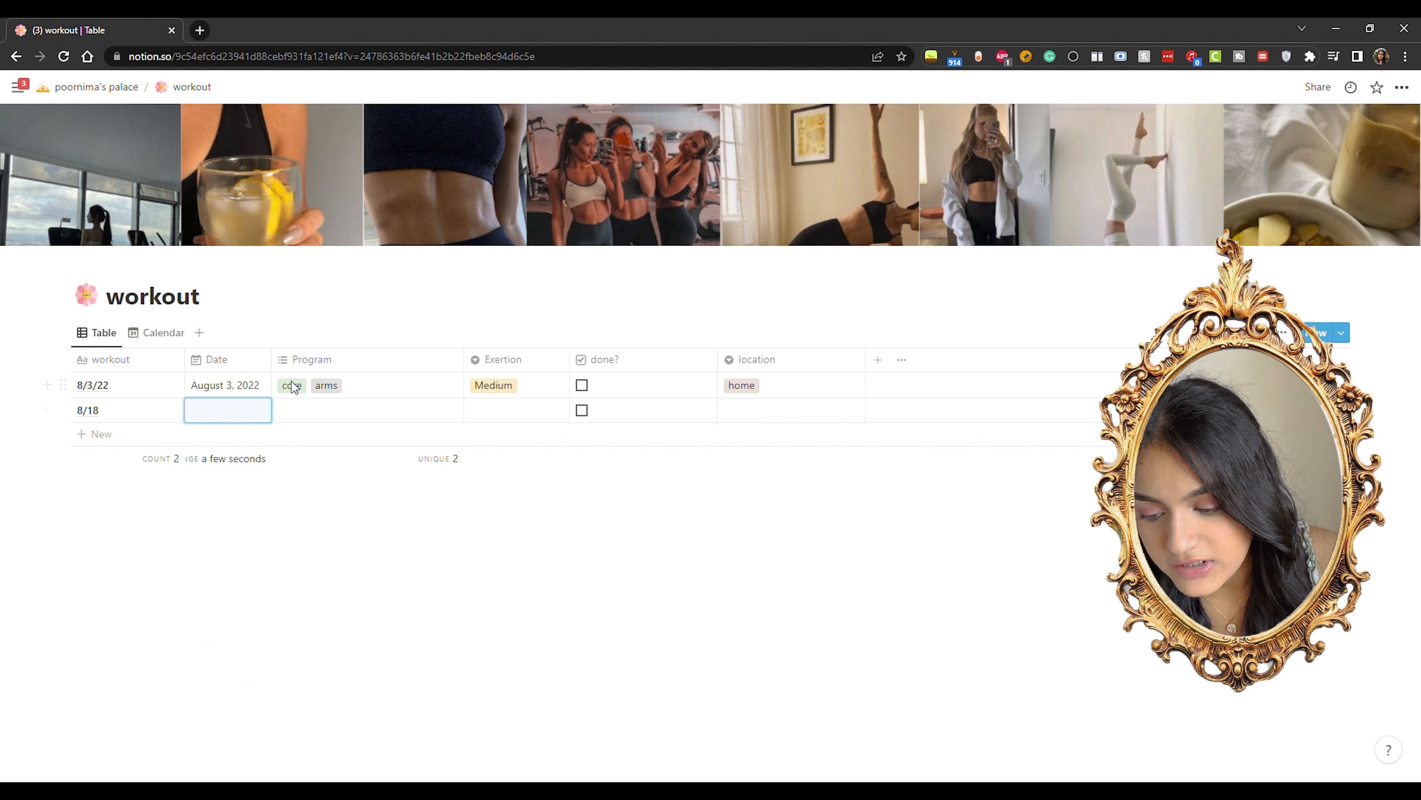
click(353, 408)
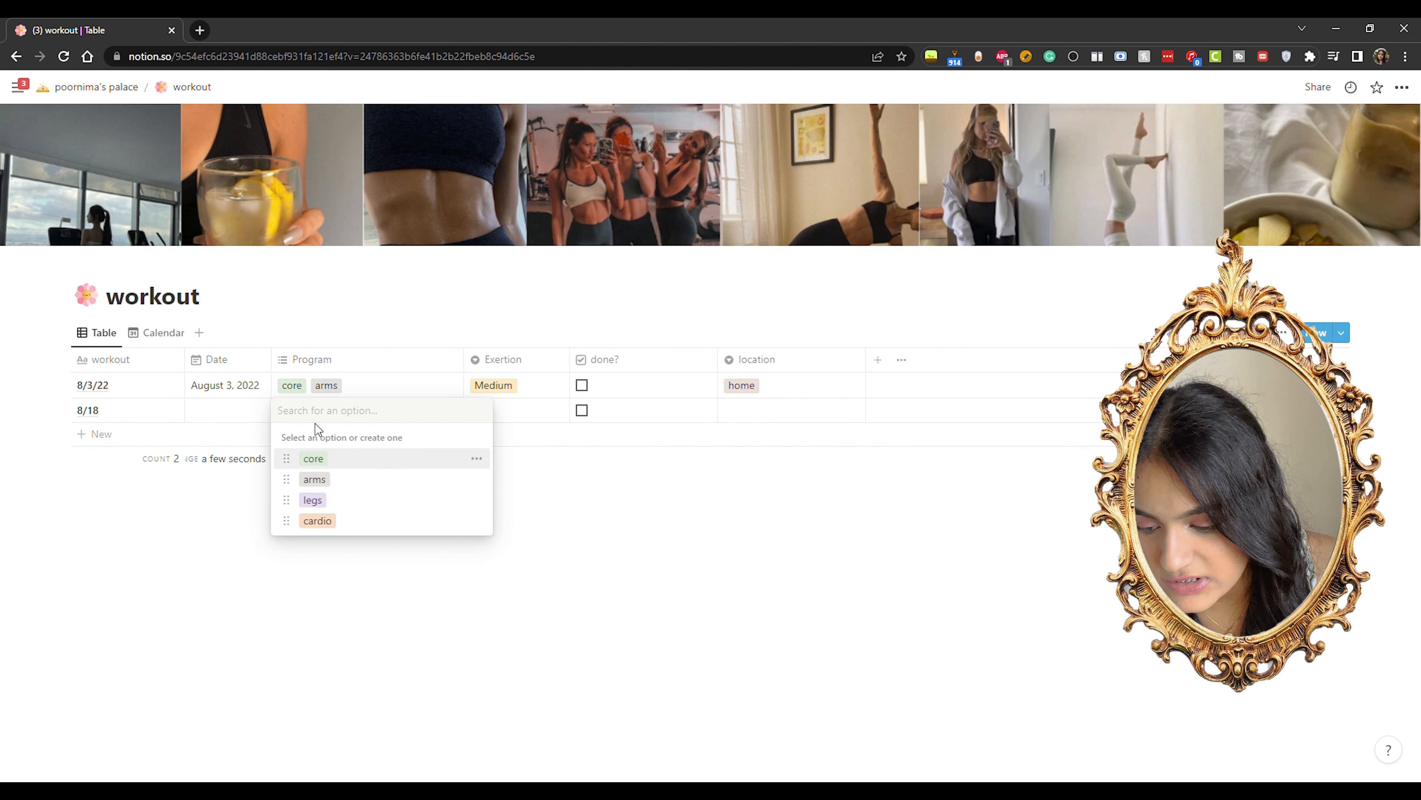
click(191, 572)
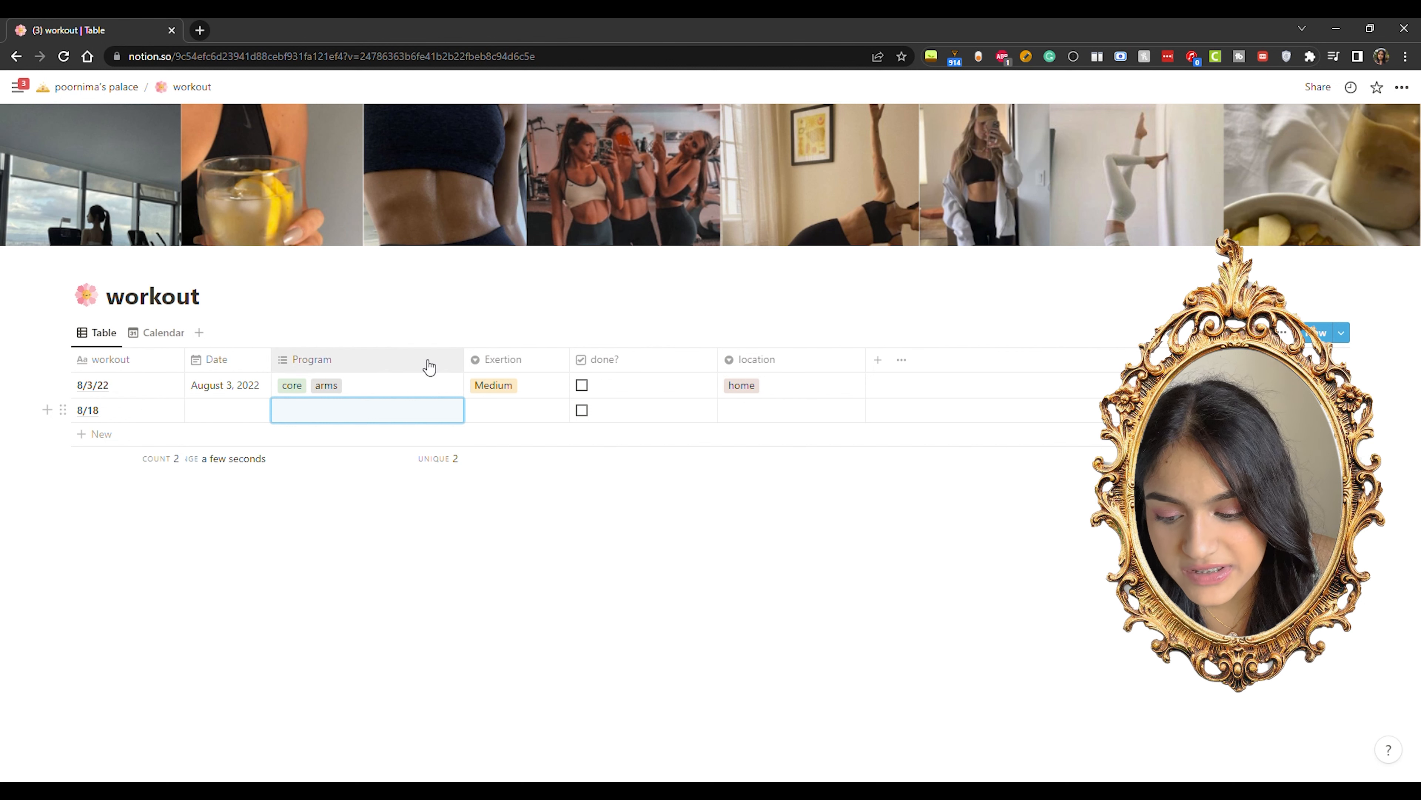
Set the location of the 8/18 workout to gym.
click(754, 409)
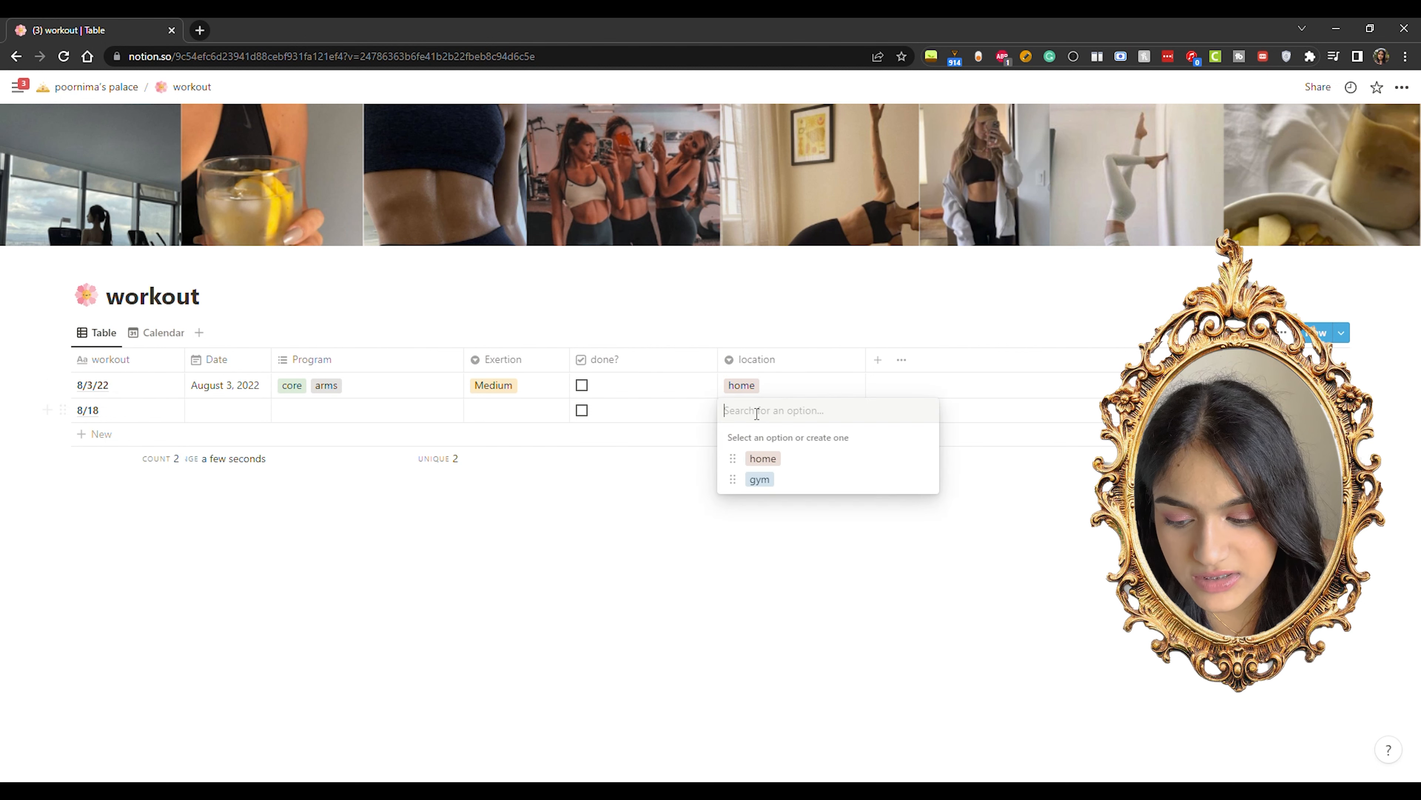
click(779, 481)
click(615, 515)
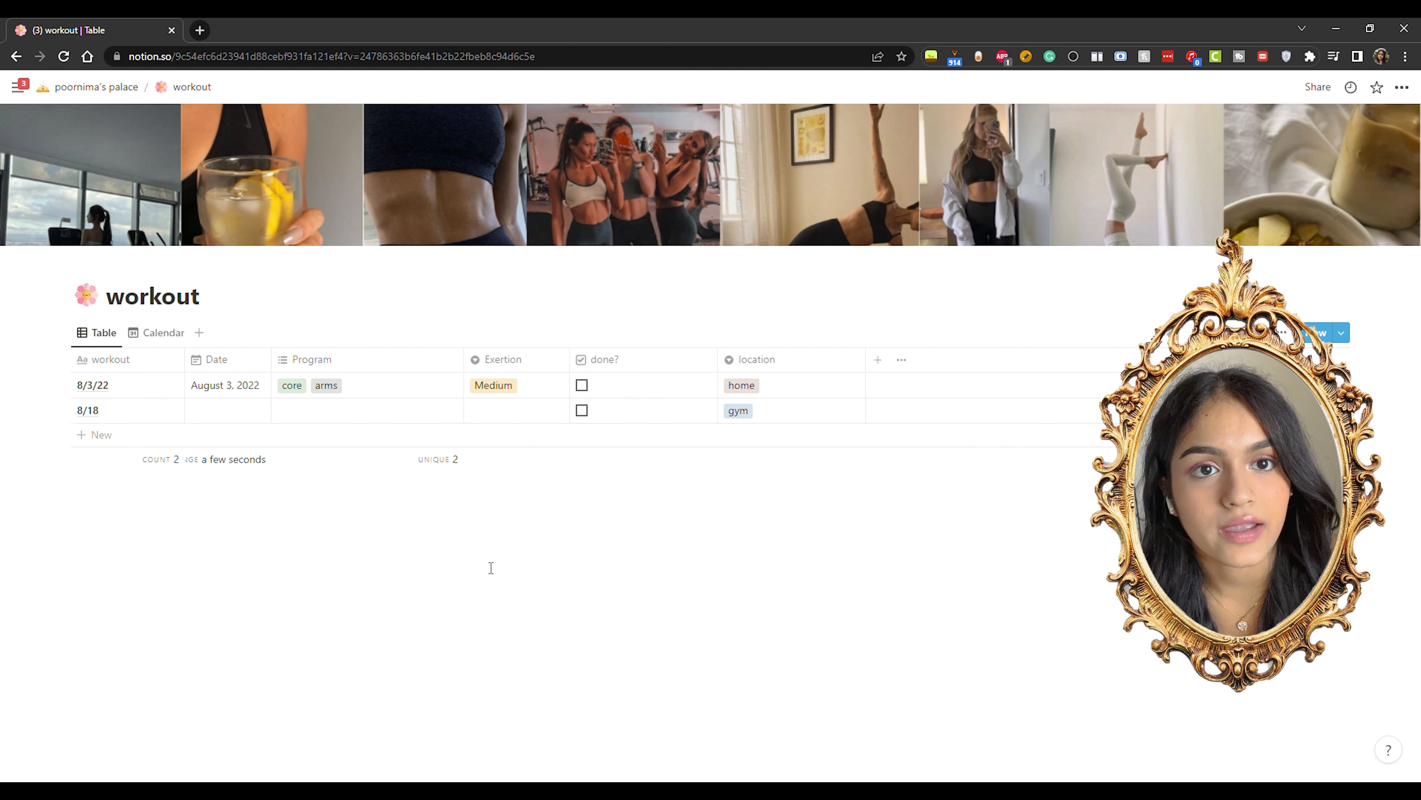
Start a new page template from the 8/18 workout entry and insert a to-do list in its body.
click(159, 411)
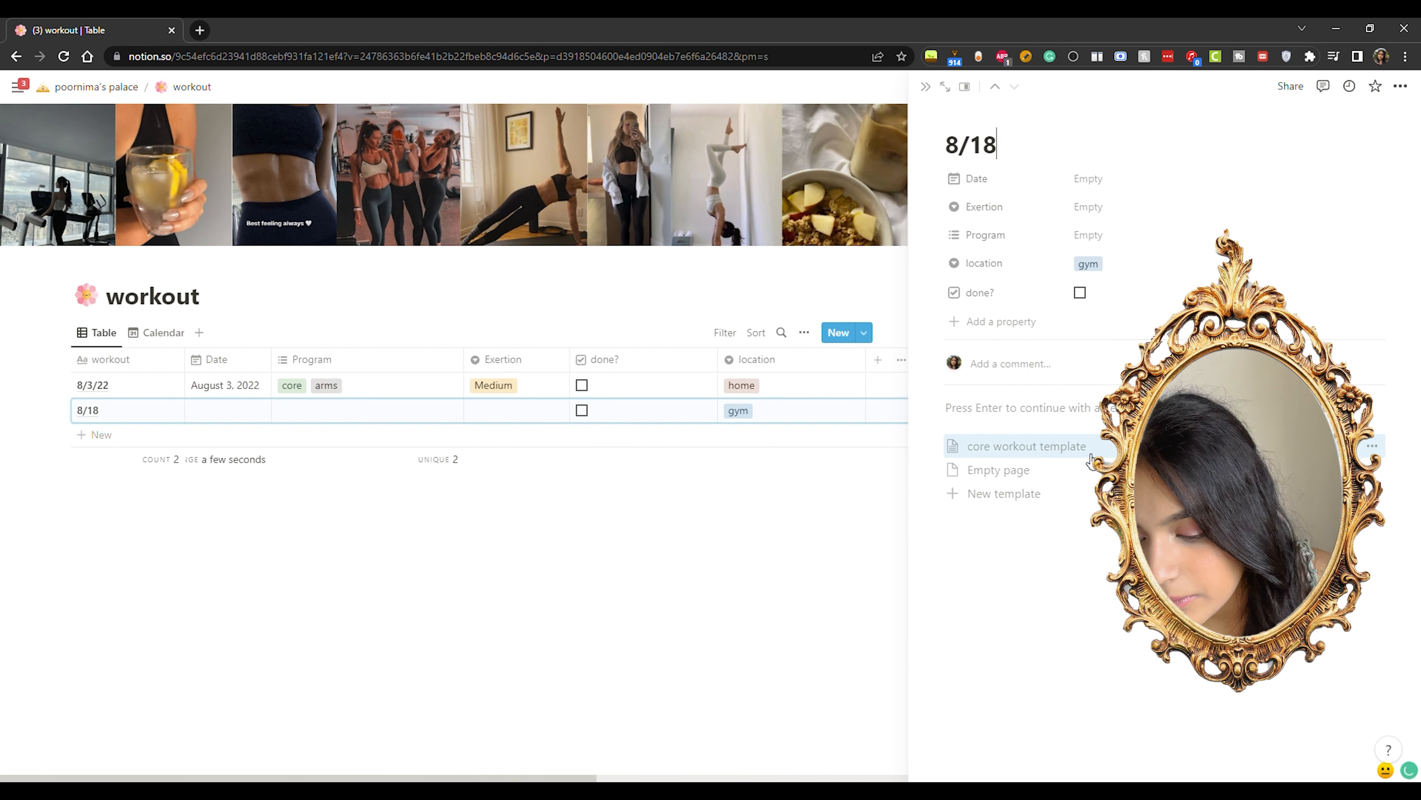
click(1059, 495)
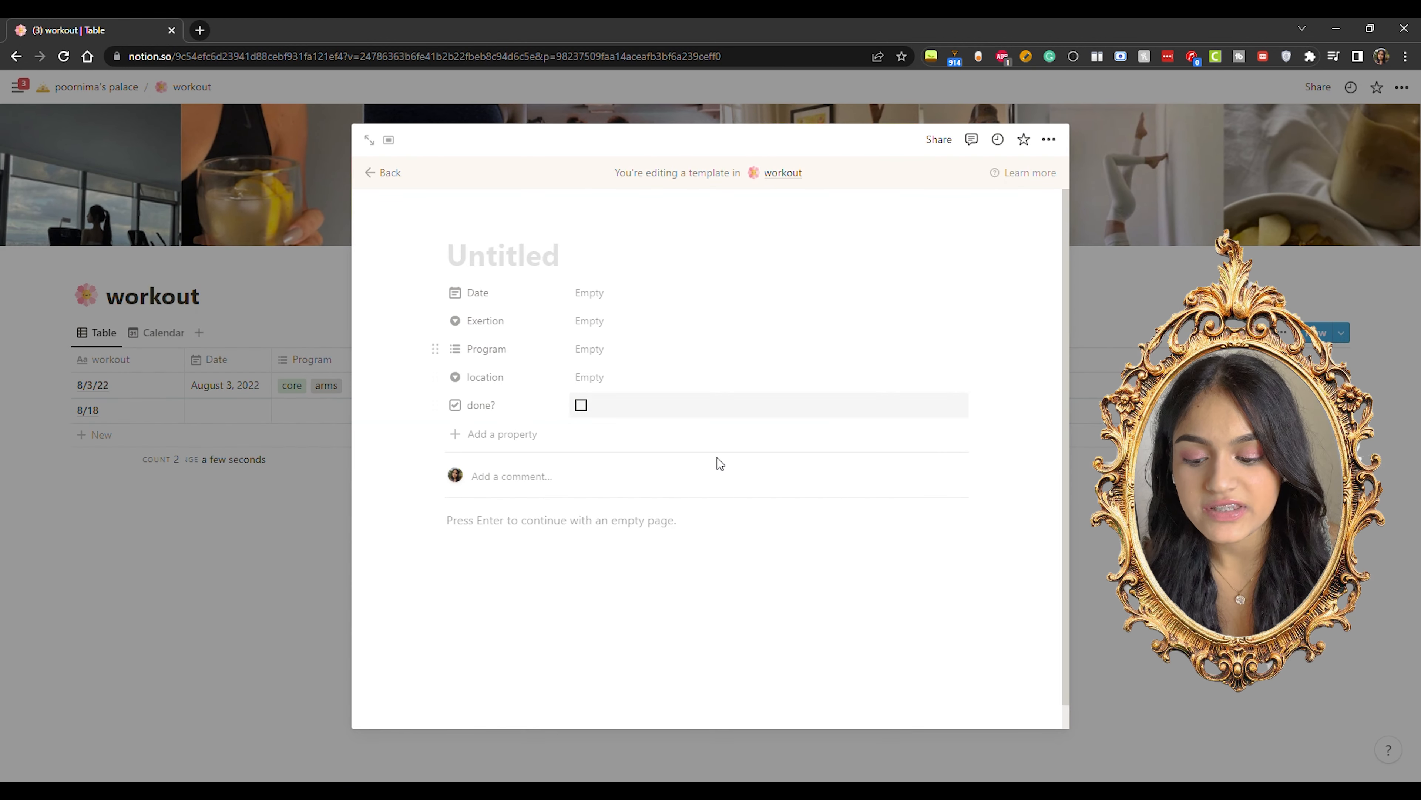
click(646, 533)
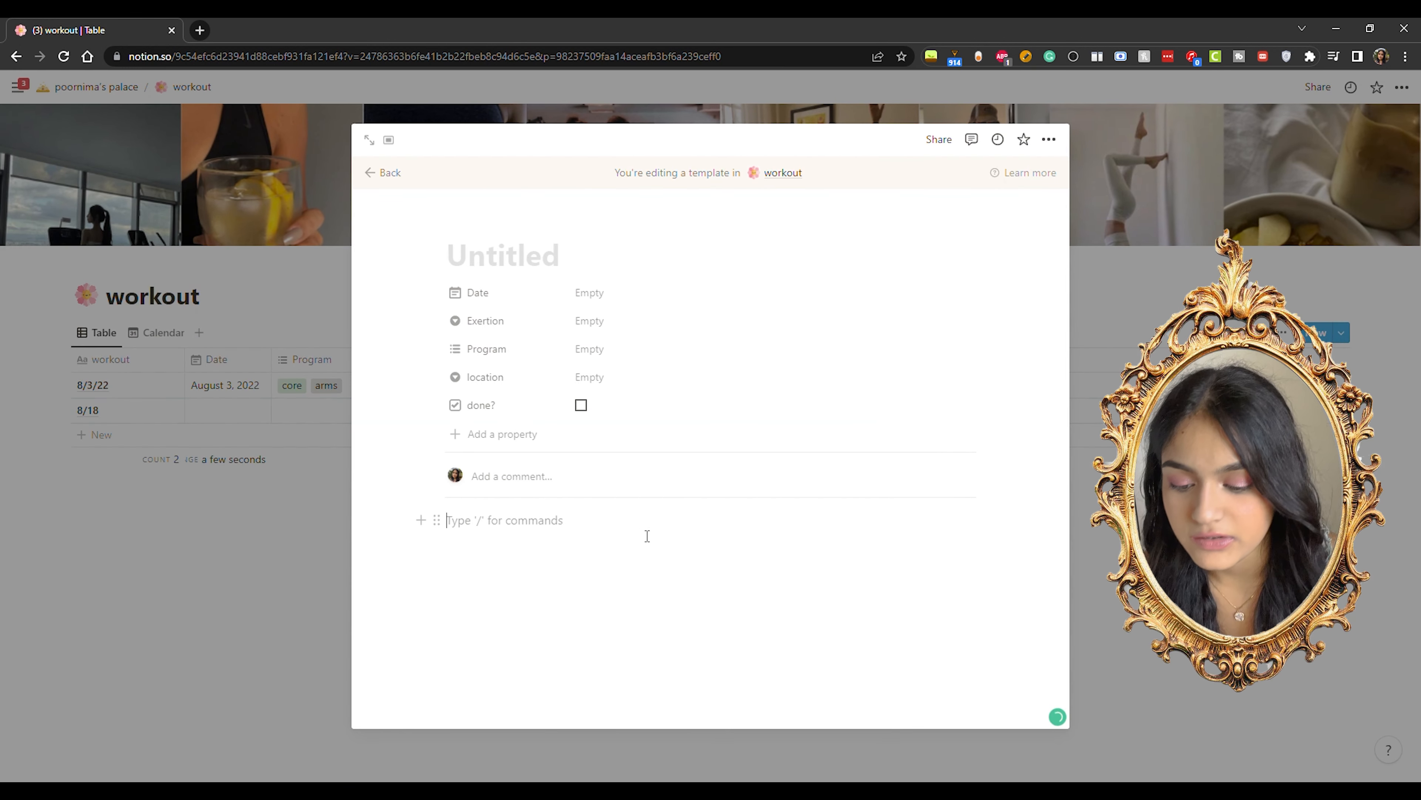
text(/to)
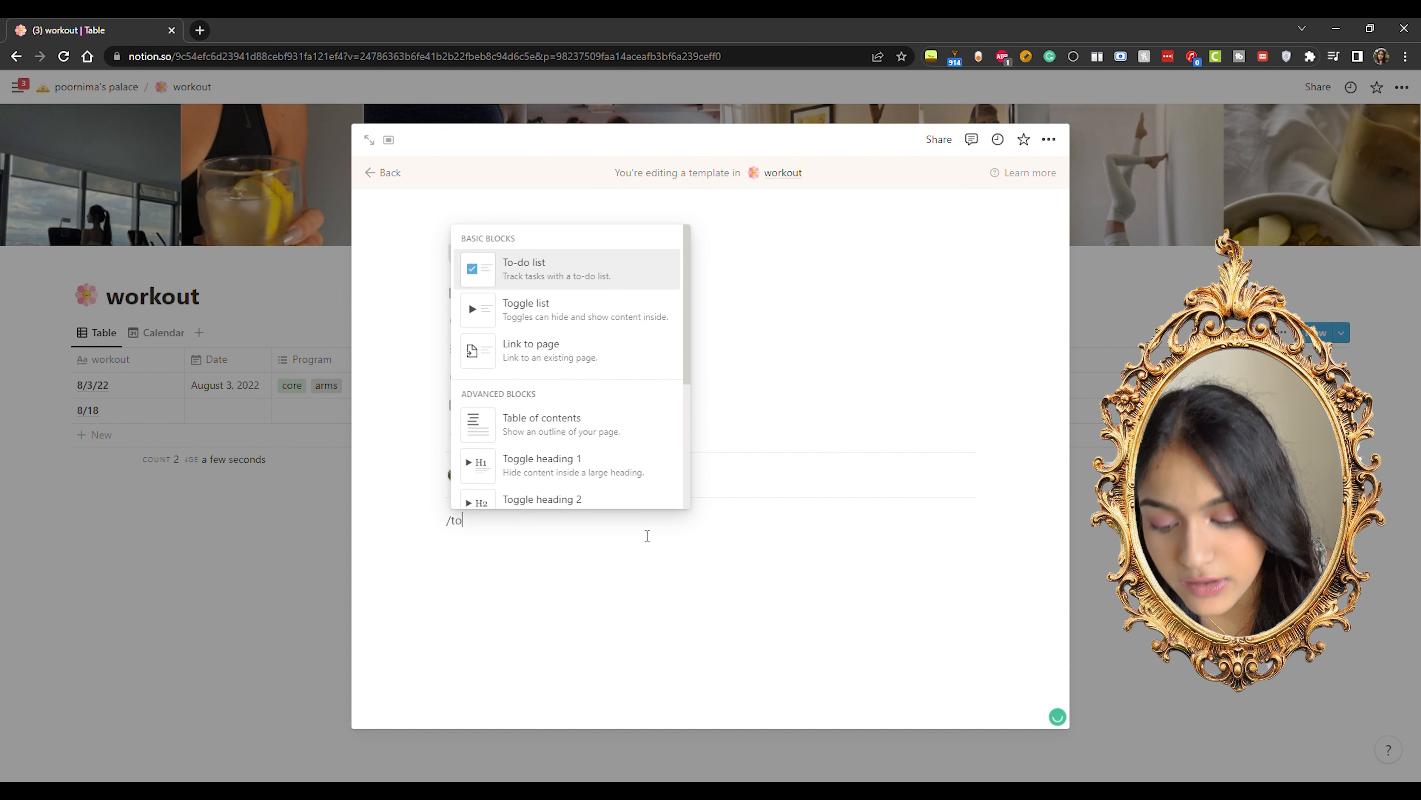
click(566, 259)
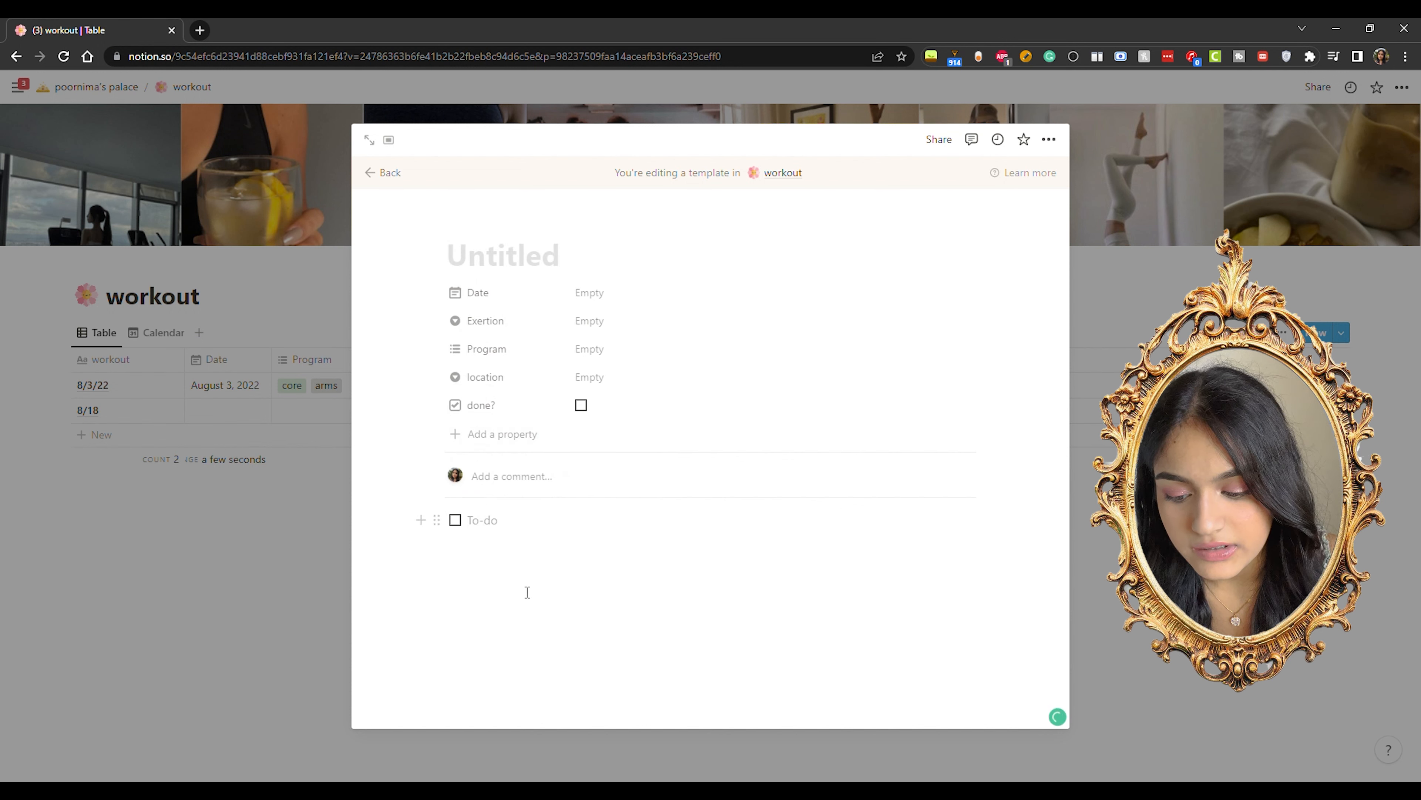
Fill the template's to-do list with hullo, exercise 1 and exercise 2, and return to the 8/18 workout.
text(hull)
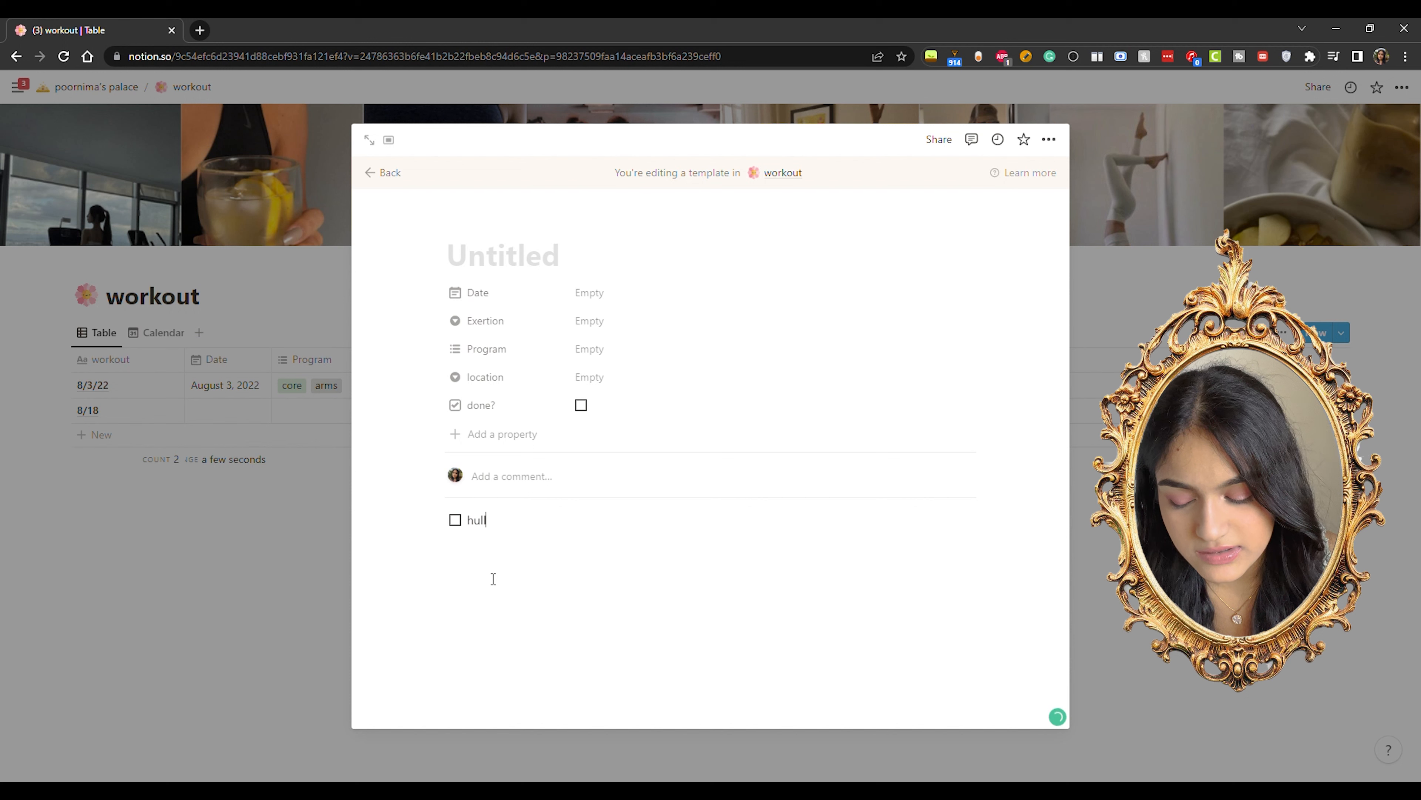
text(o)
key(Return)
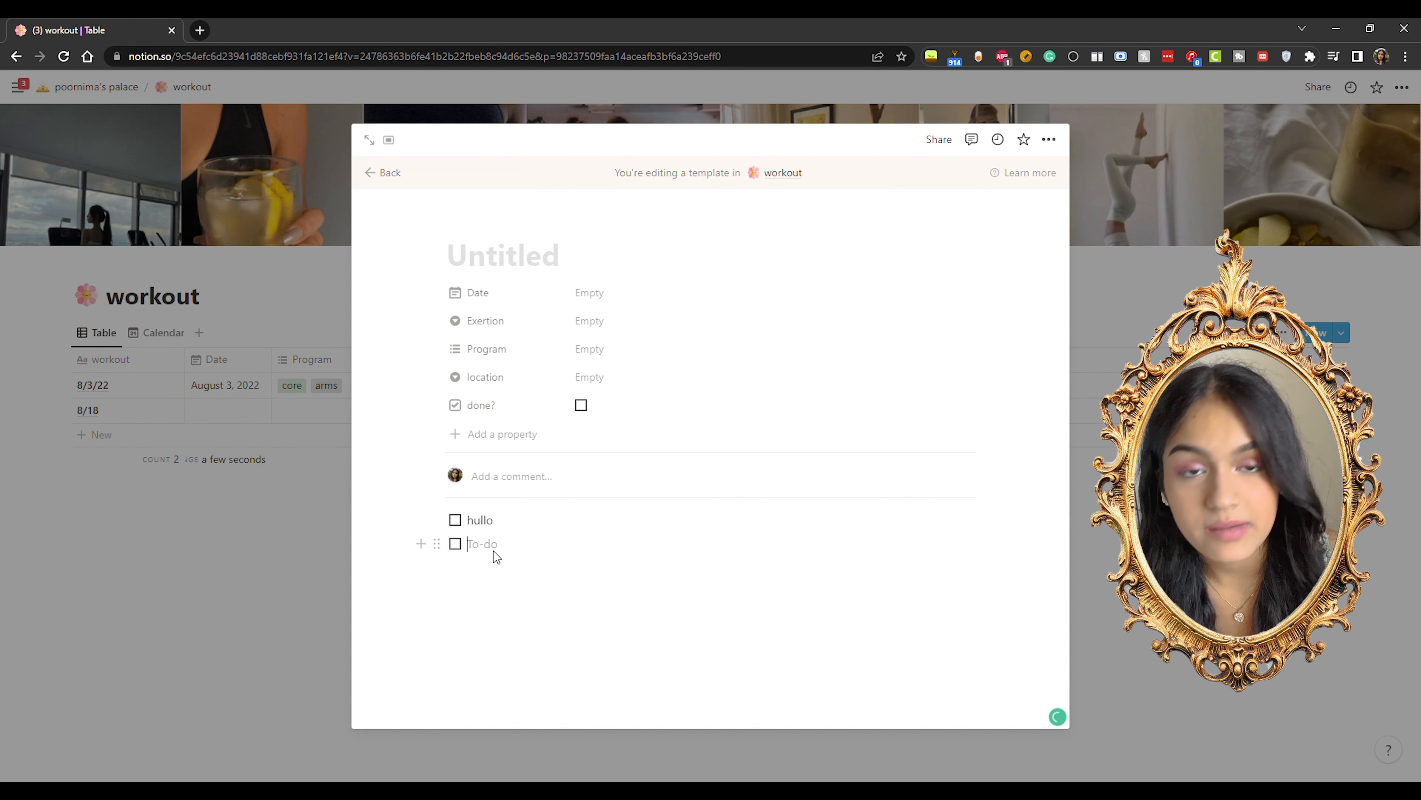
text(e)
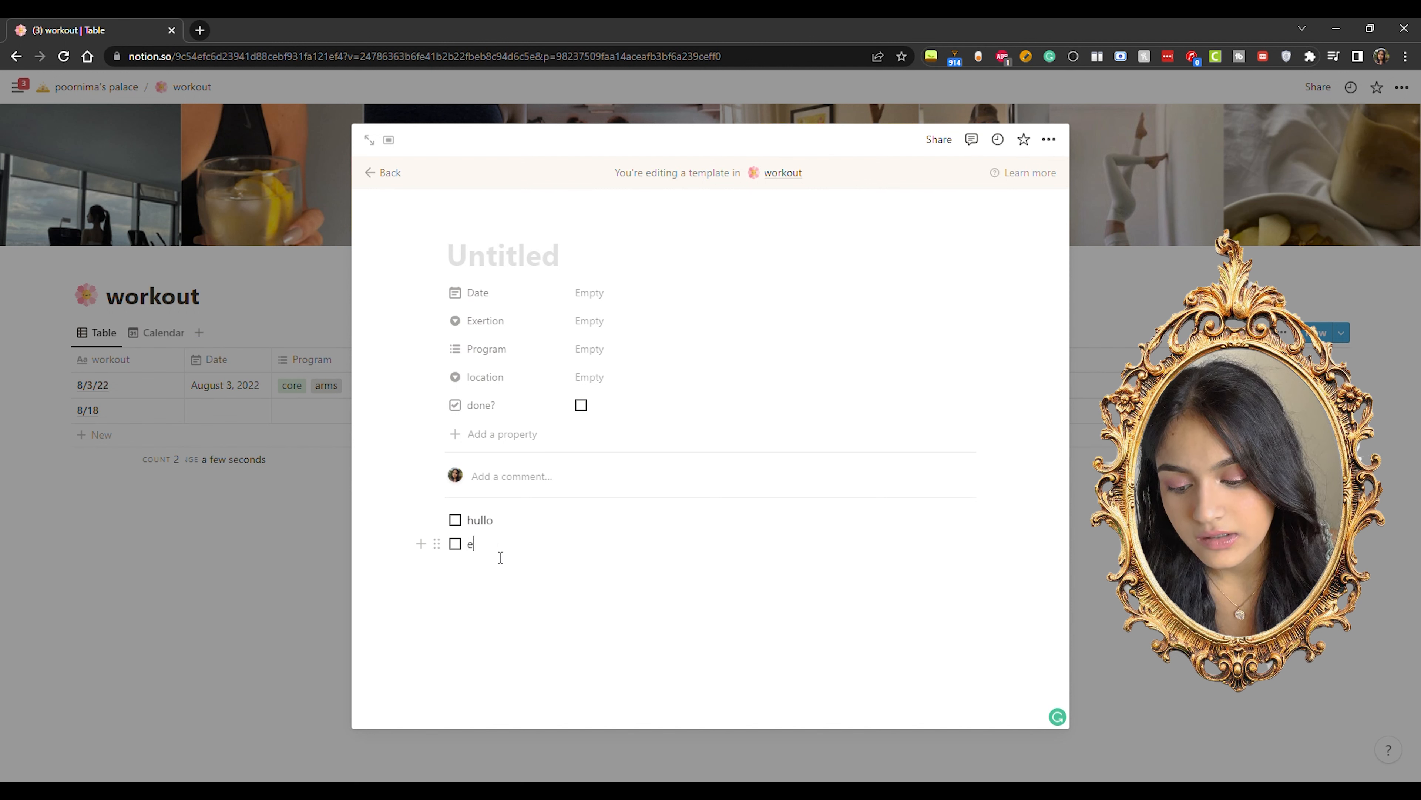
text(xercise 1)
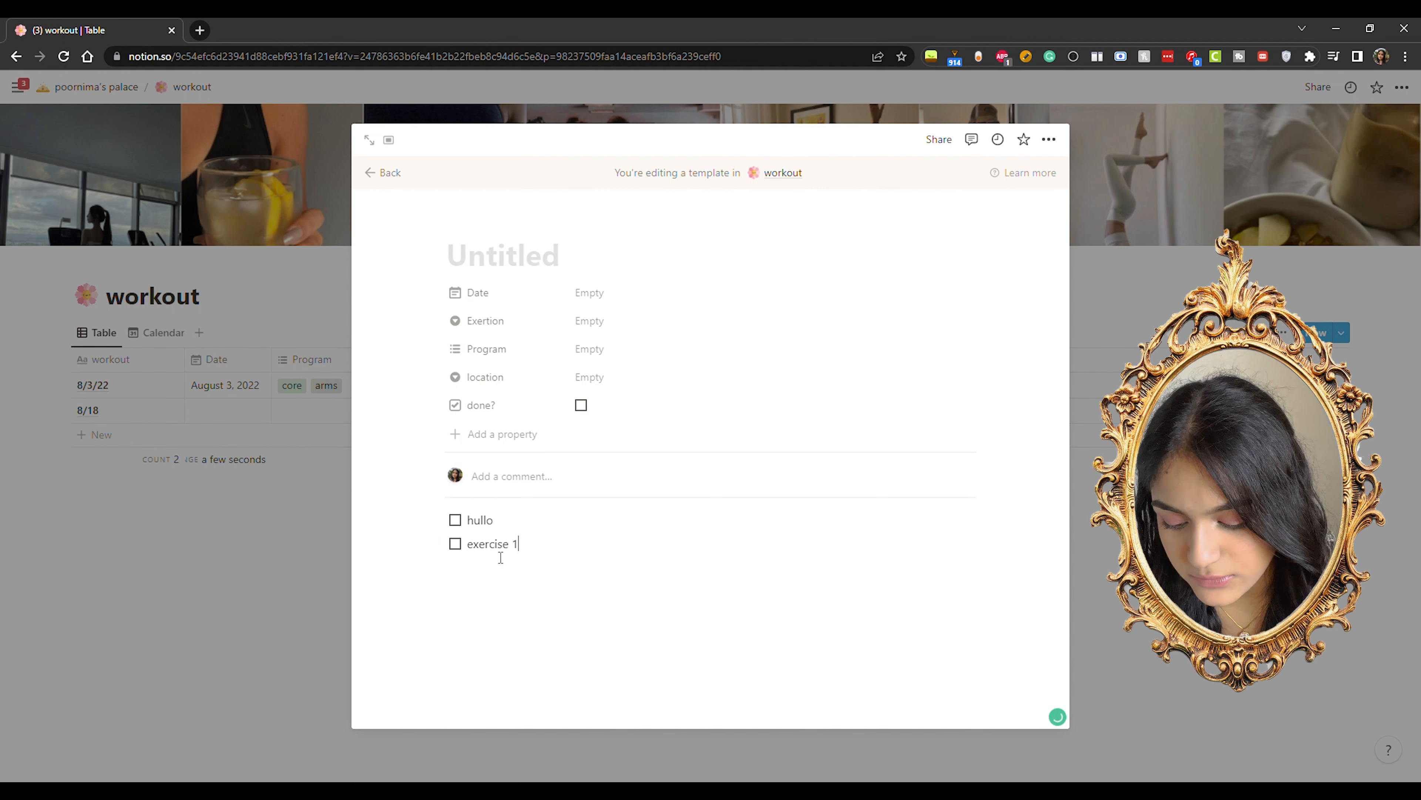
key(Return)
text(exe)
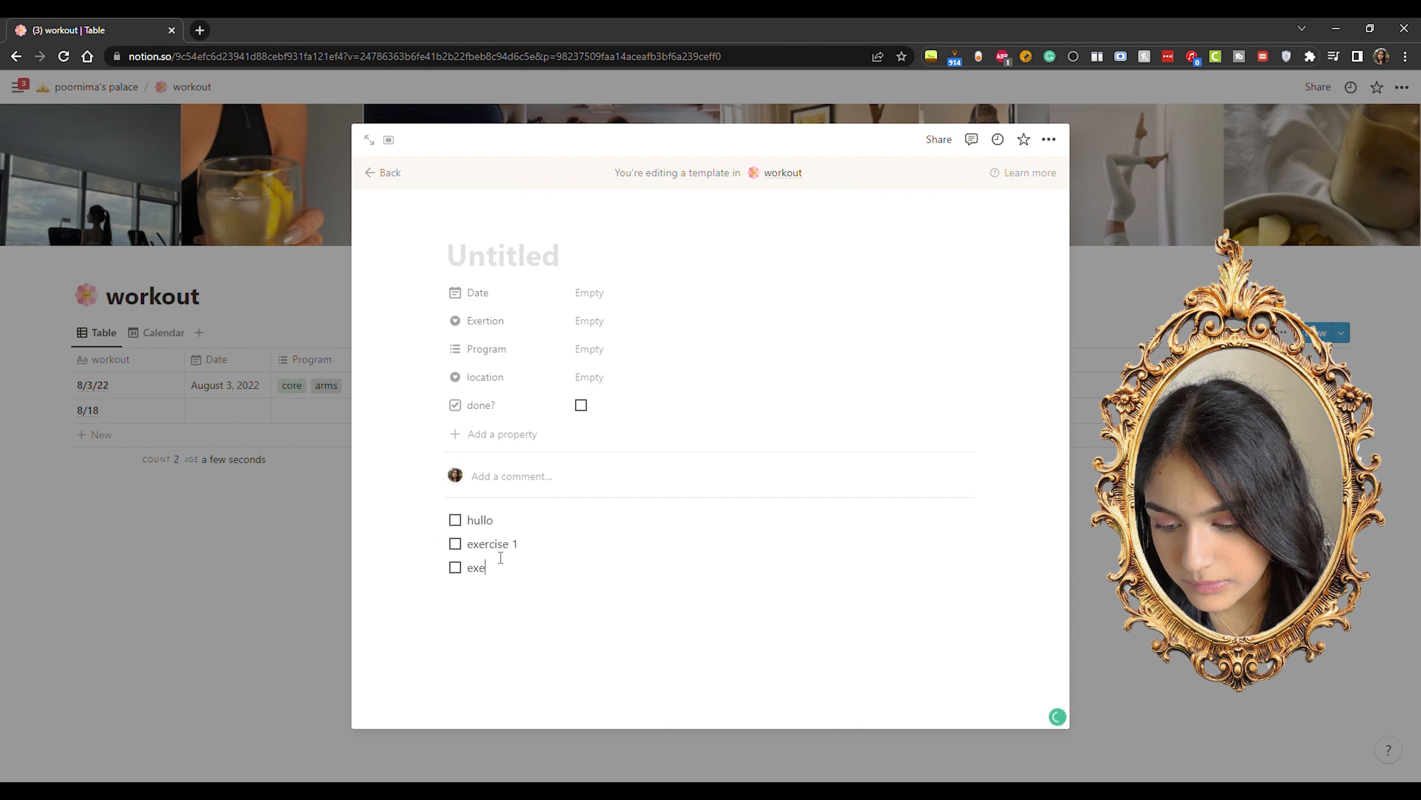
text(rcise 2)
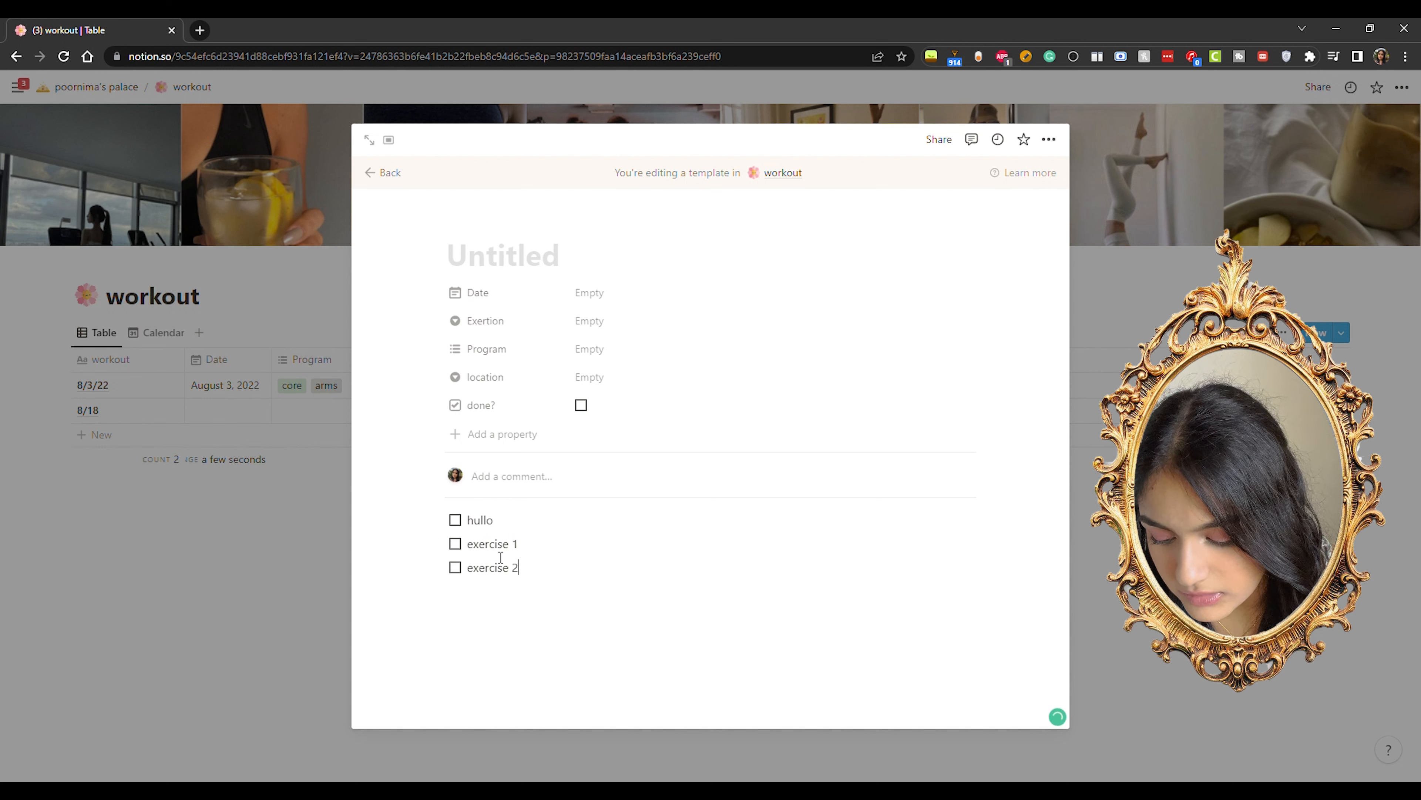
click(391, 175)
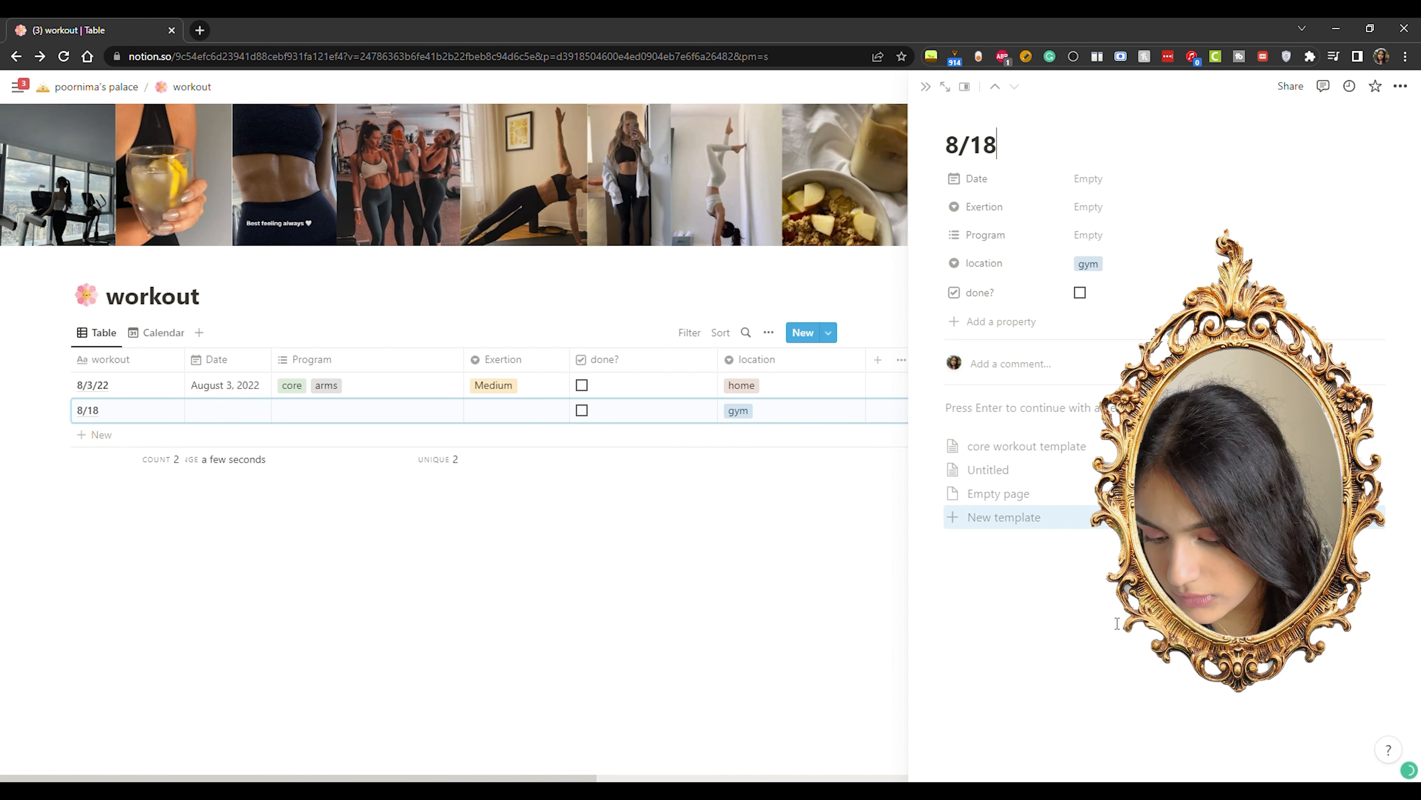
Apply the untitled template to the 8/18 workout and widen the entry's side view.
click(1028, 479)
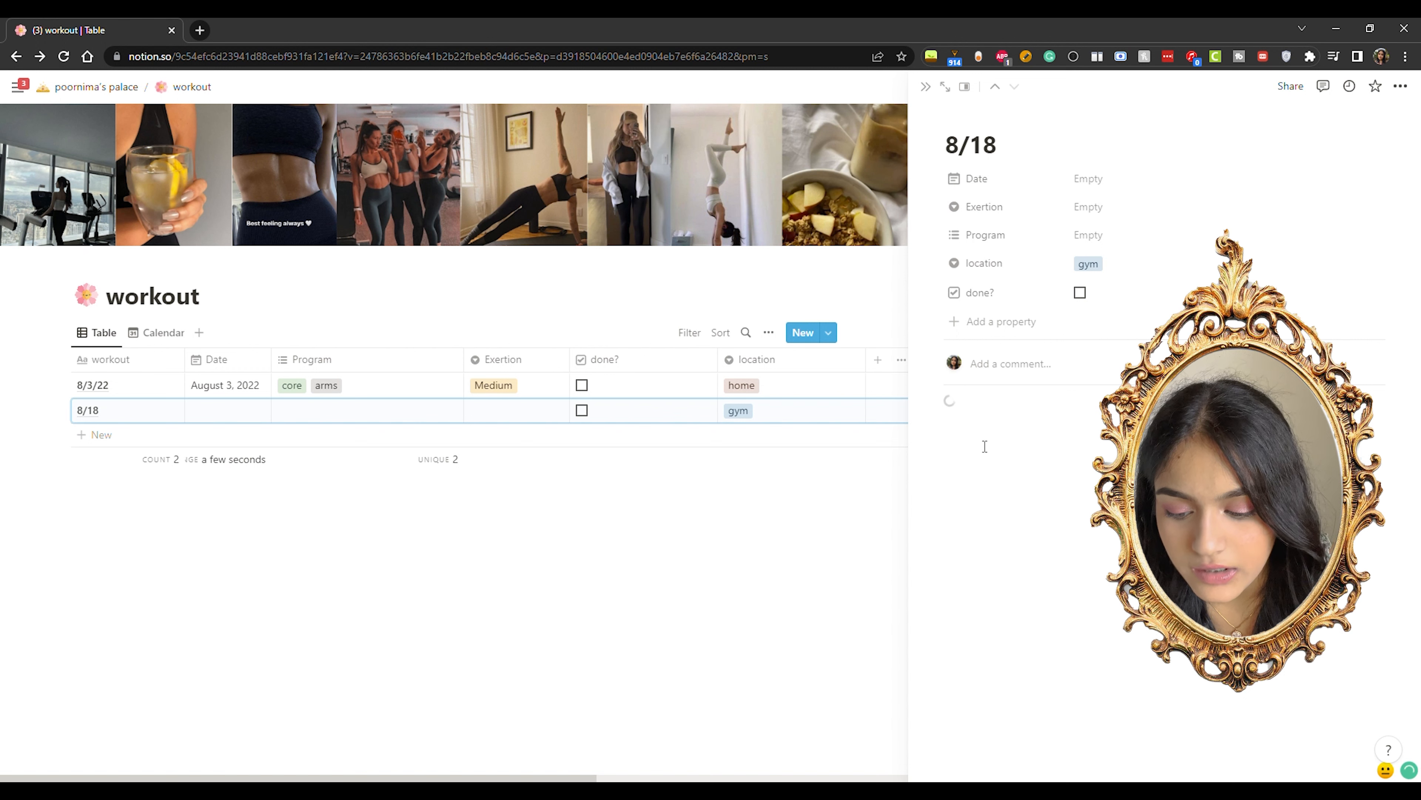
drag(913, 463, 736, 465)
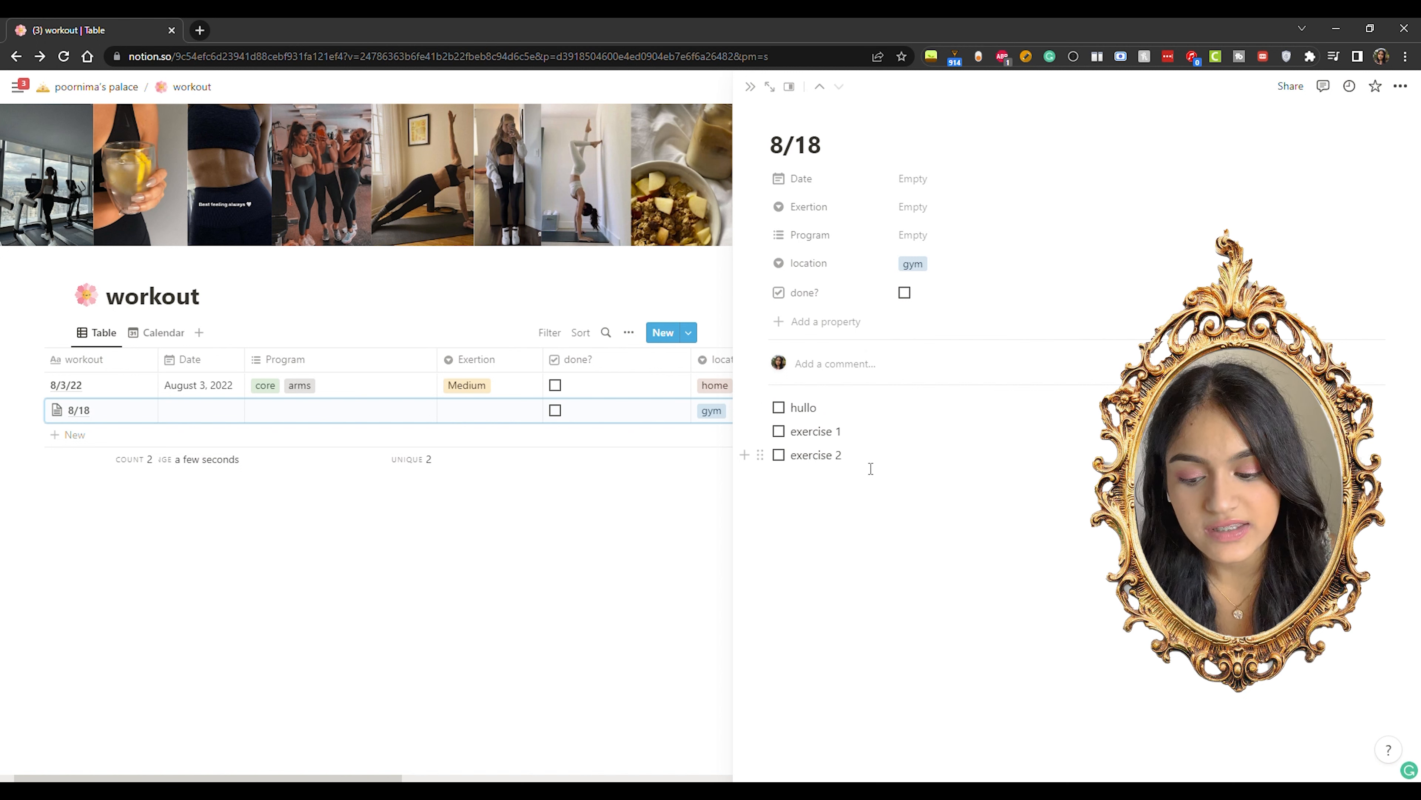
drag(870, 468, 714, 432)
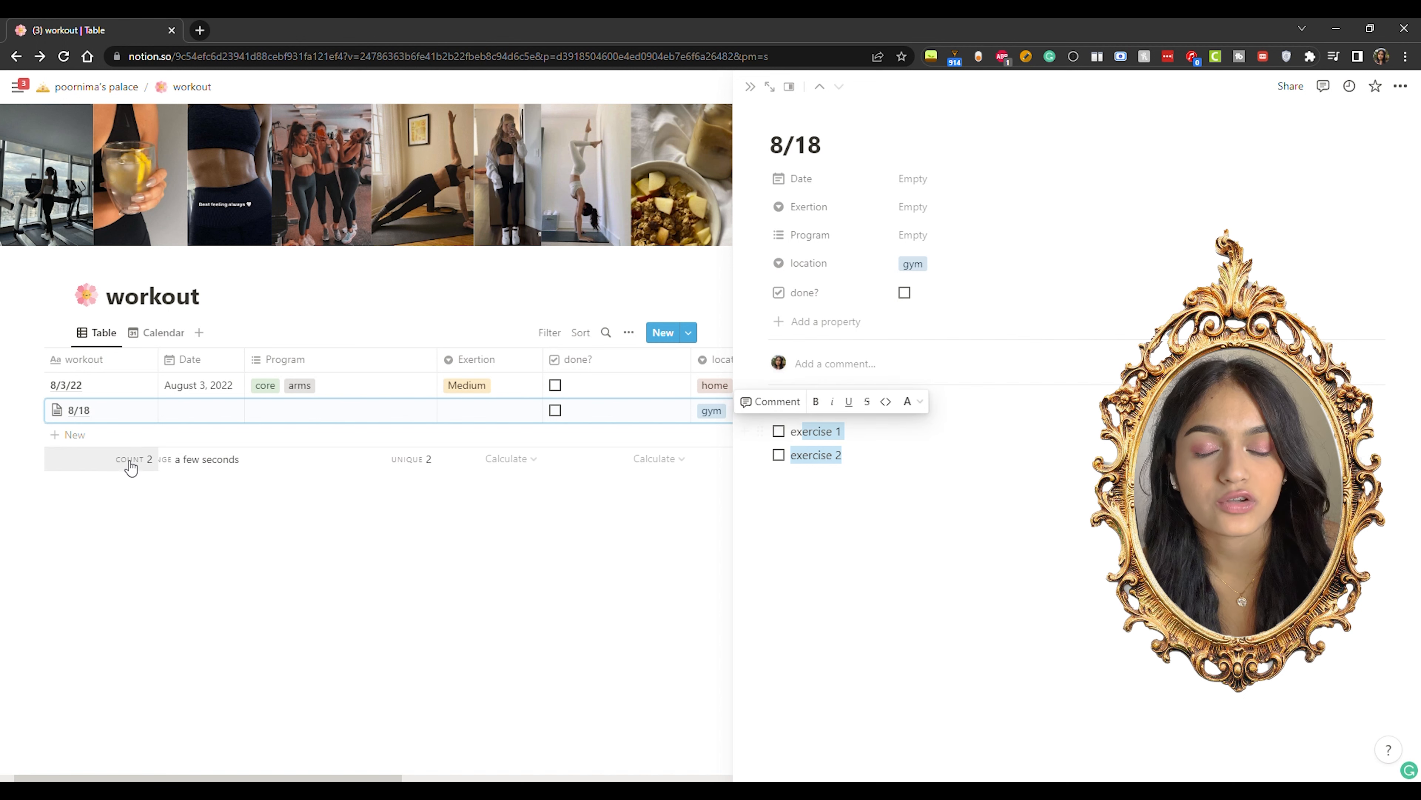
Add a blank entry to the workout table and apply the untitled template to it.
click(142, 439)
click(191, 569)
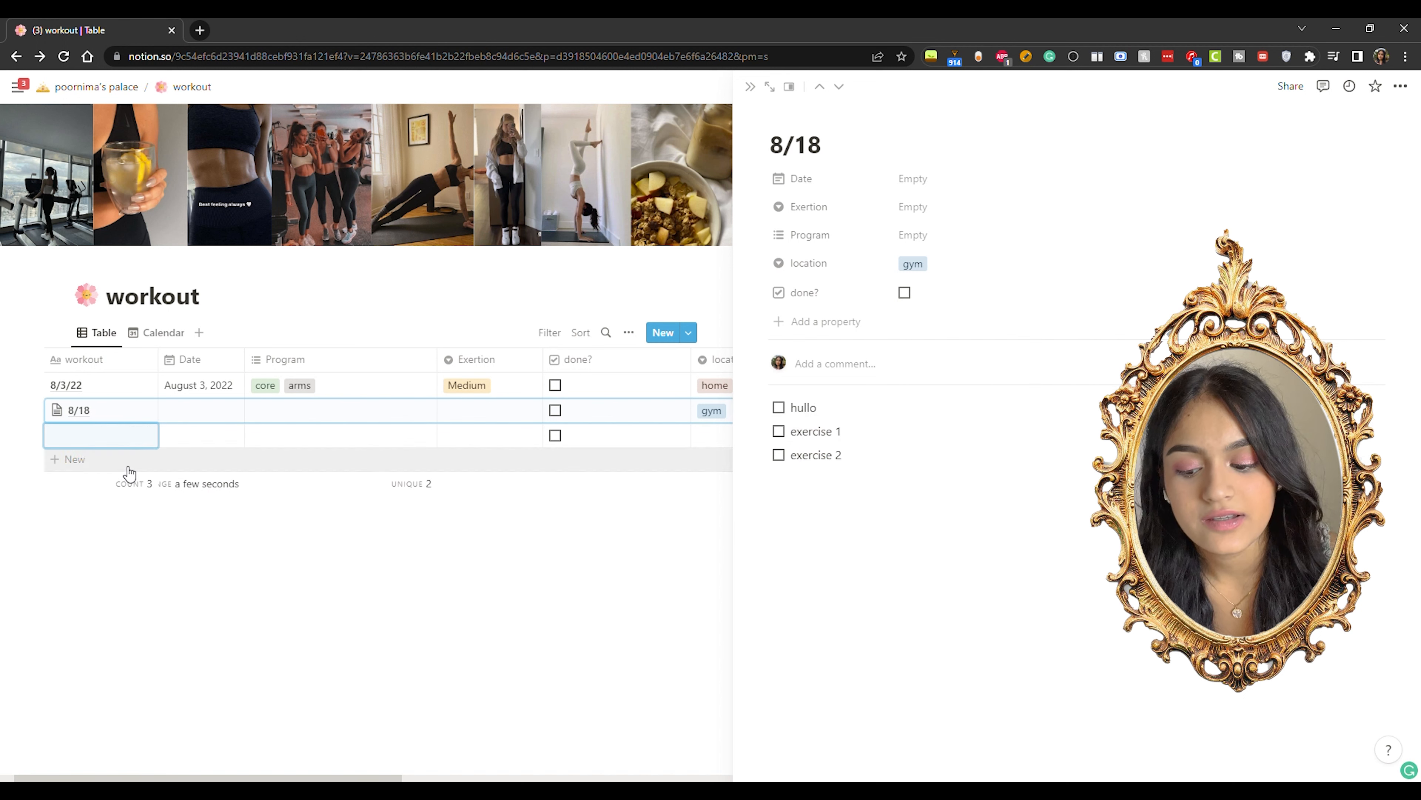
click(134, 438)
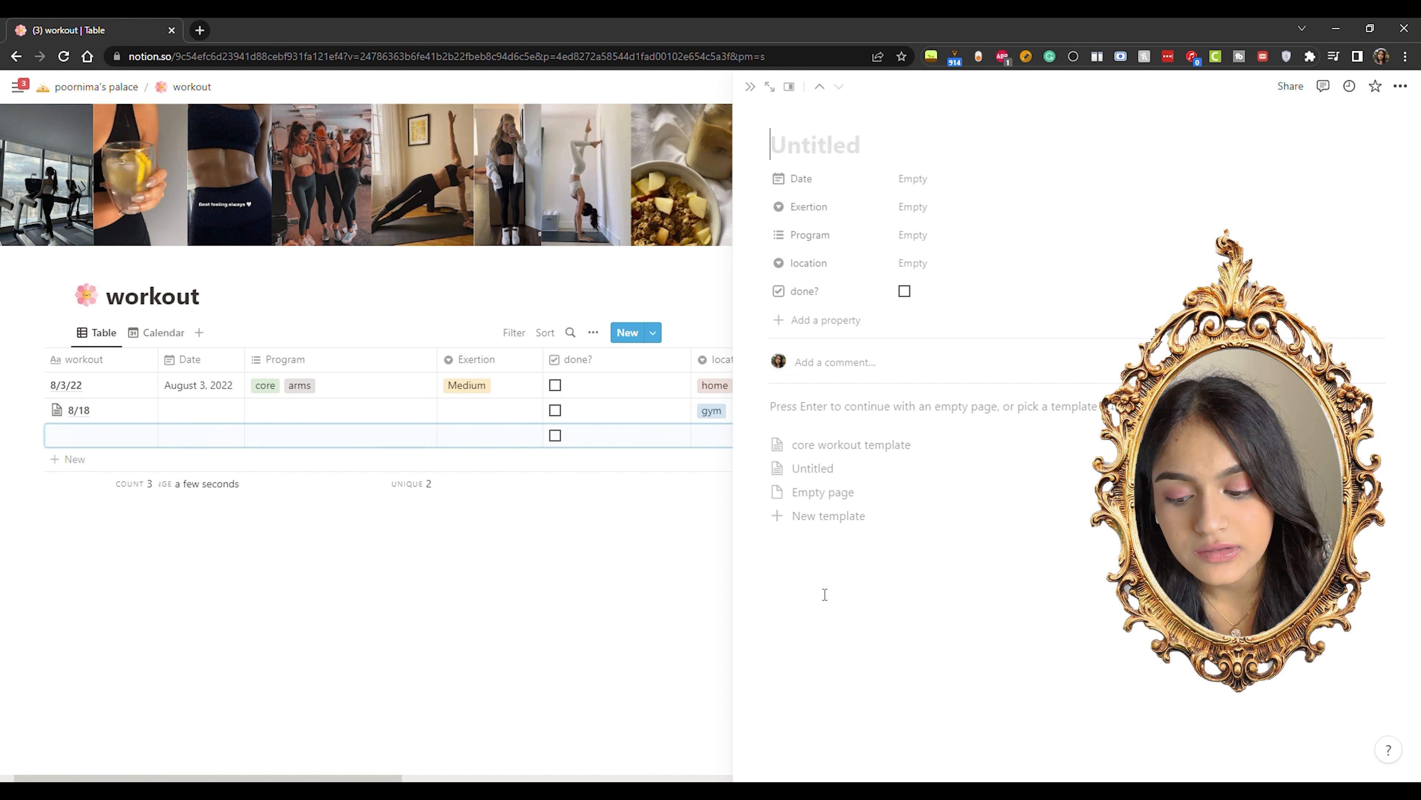
click(859, 474)
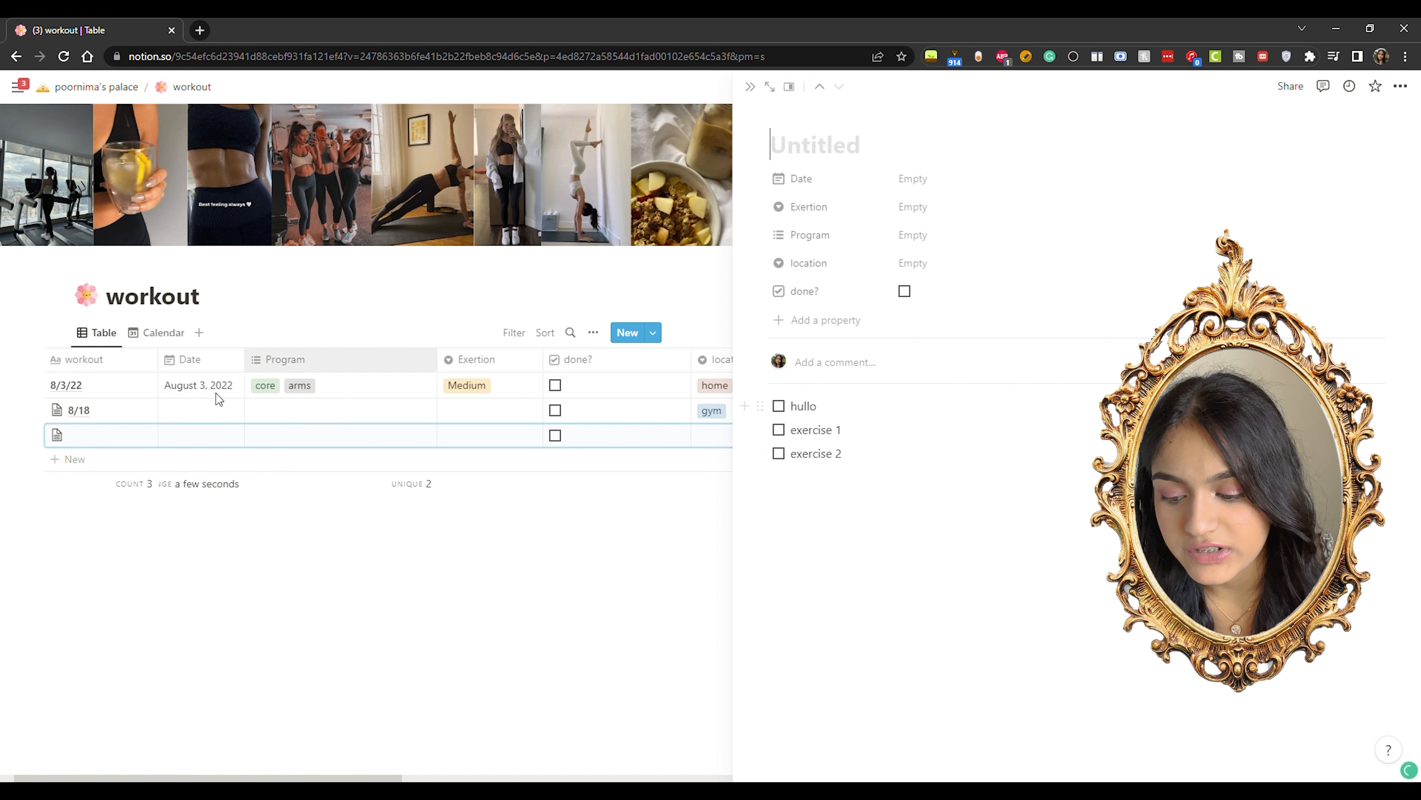
Delete the blank workout entry and reopen the 8/18 workout.
click(36, 435)
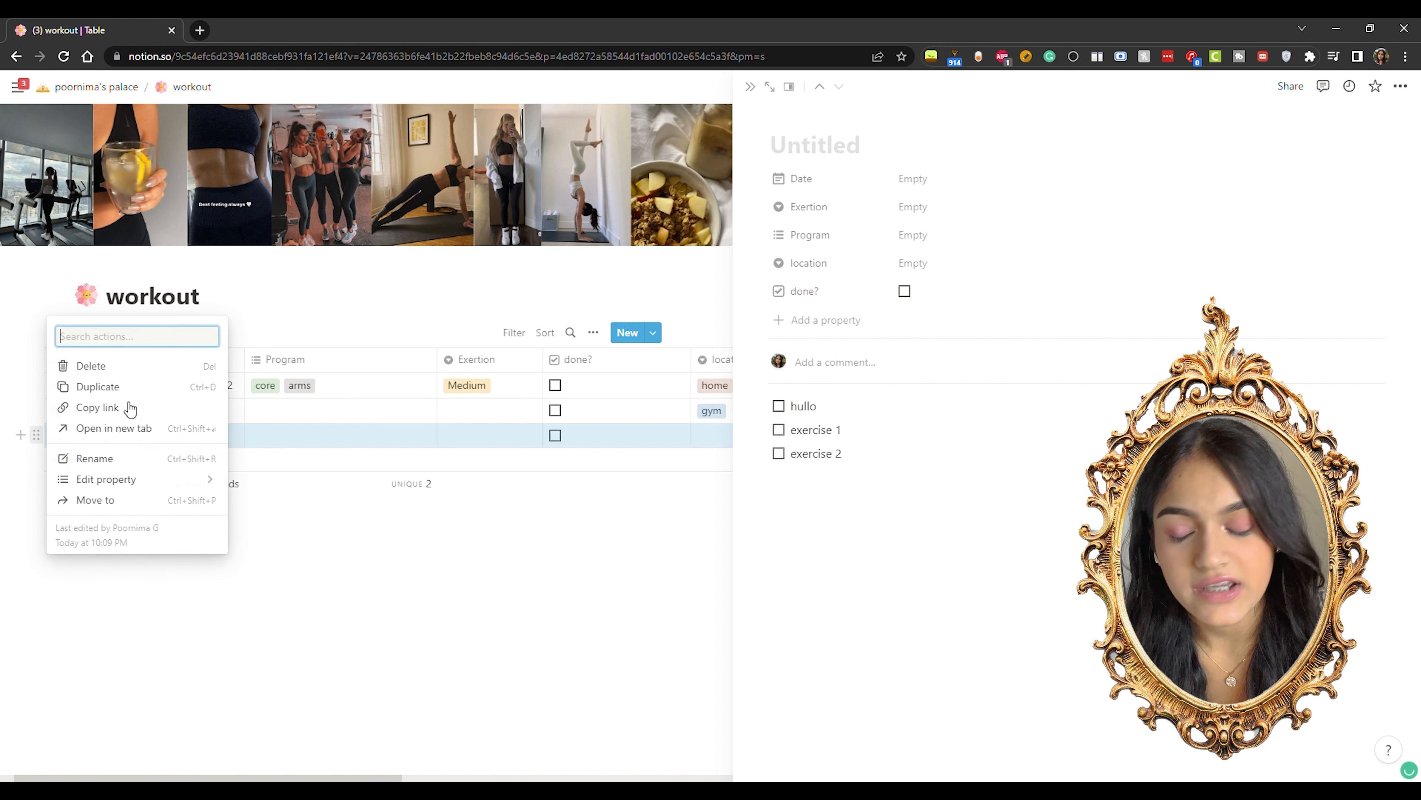
click(105, 367)
click(151, 409)
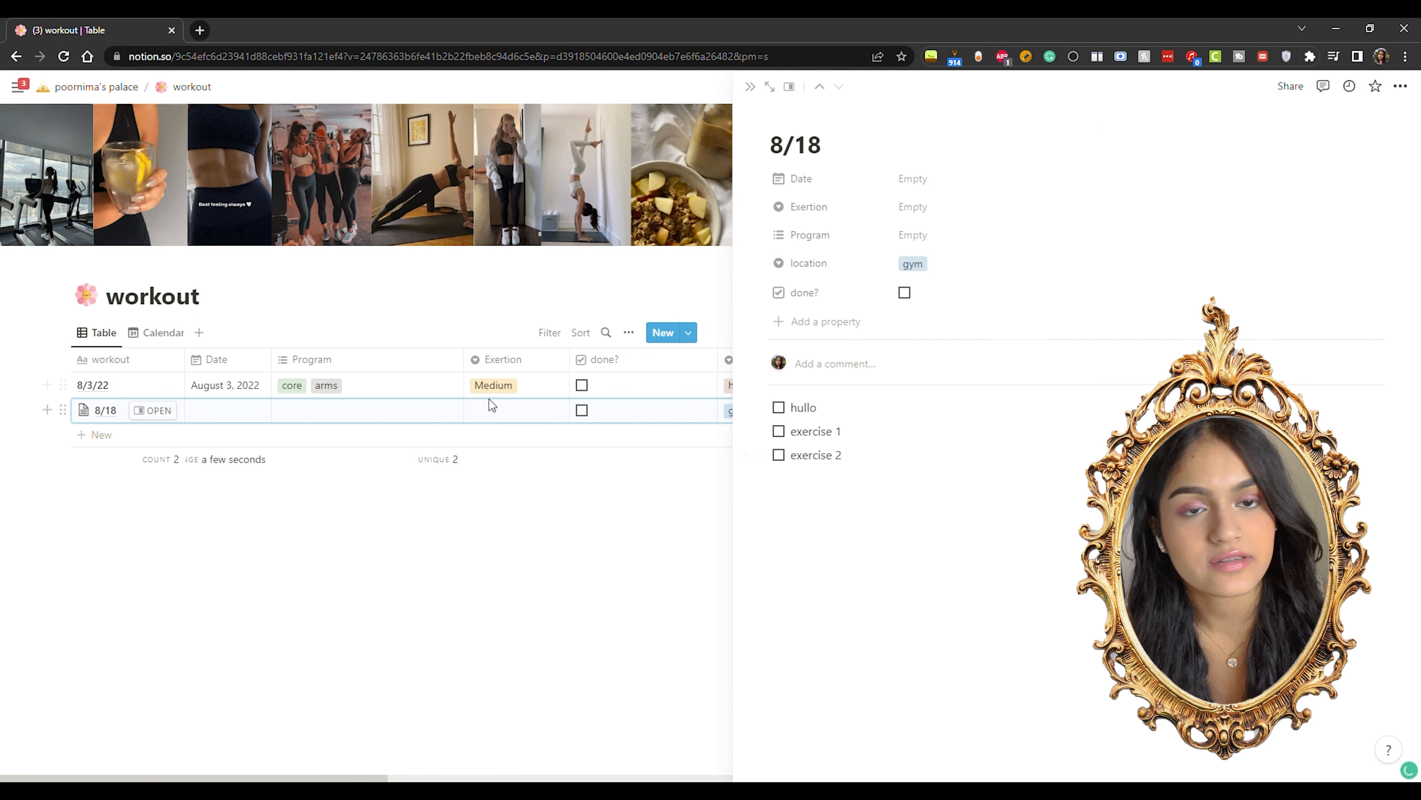
Check off hullo, exercise 1 and exercise 2 in the 8/18 workout, and clear the whole checklist from the page.
click(779, 408)
click(779, 431)
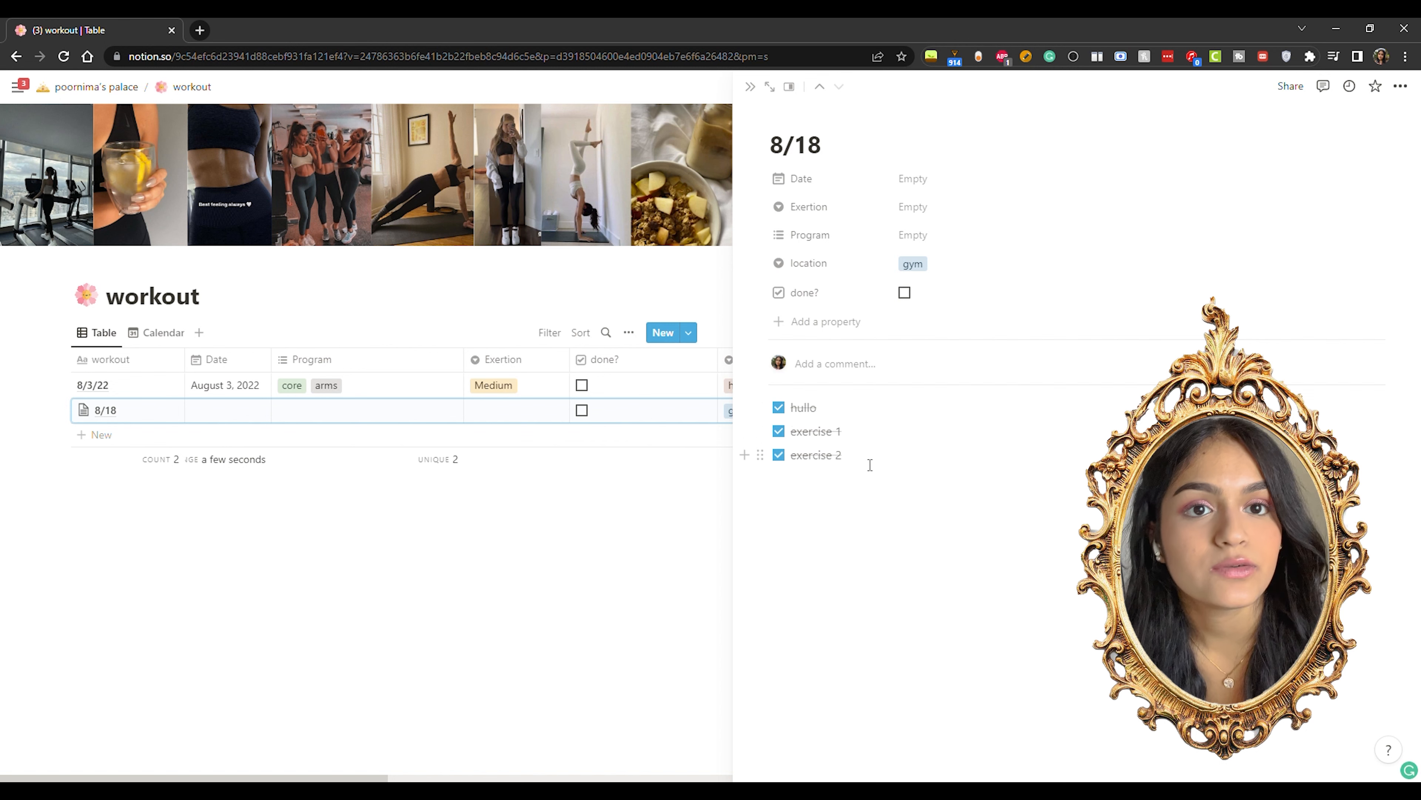
drag(866, 463, 775, 406)
key(BackSpace)
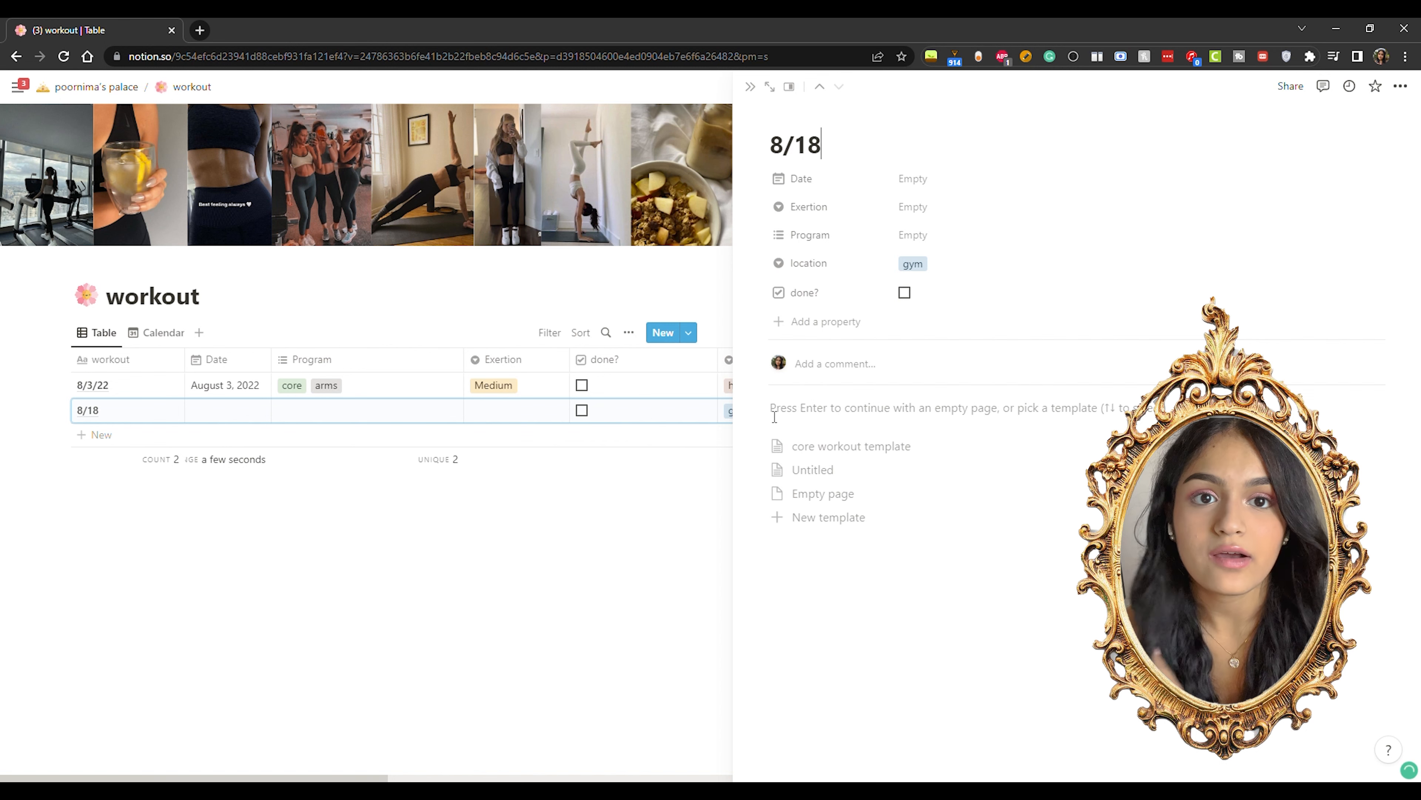
Try the core workout template on the 8/18 workout by checking off 35 jackknives and 1 min plank, and clear the page content.
click(831, 448)
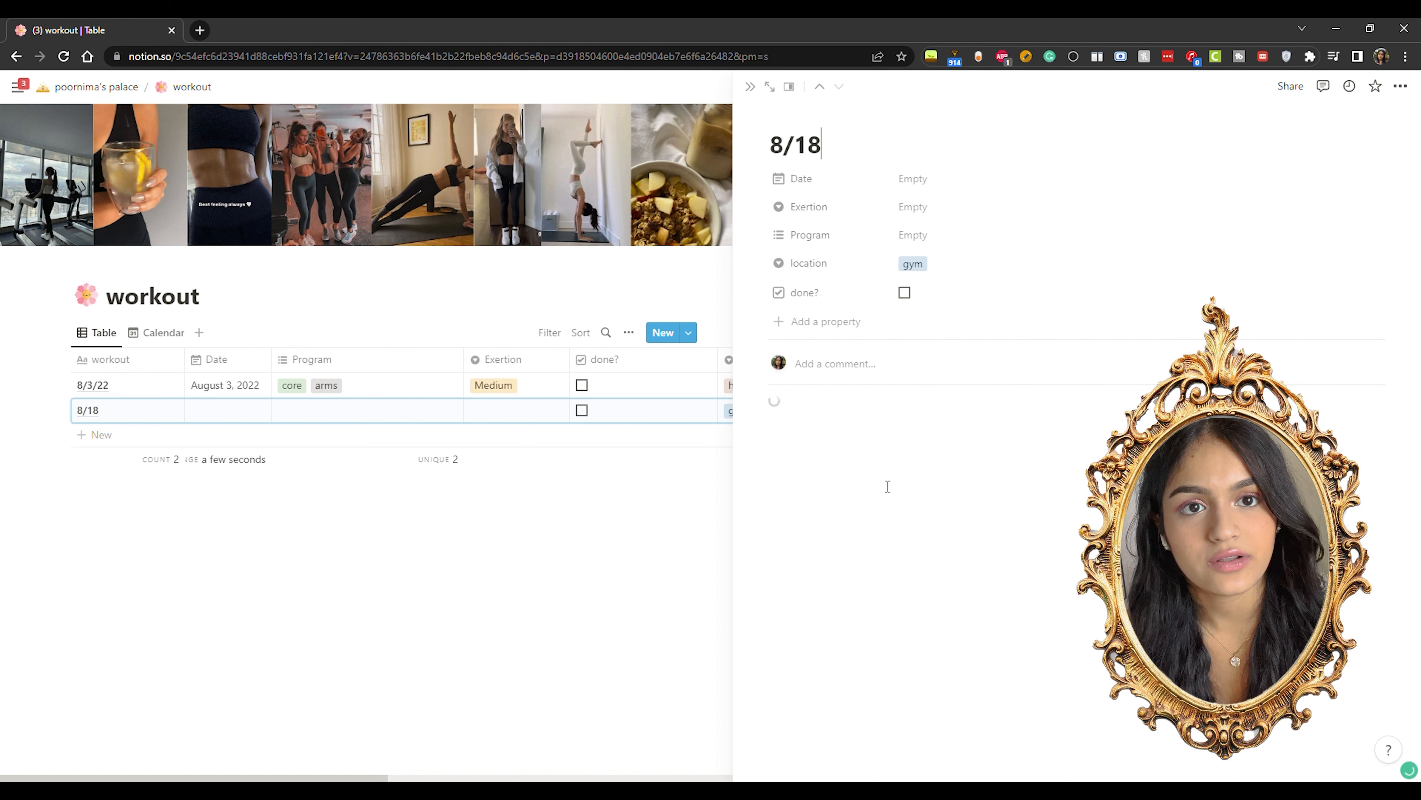
click(779, 431)
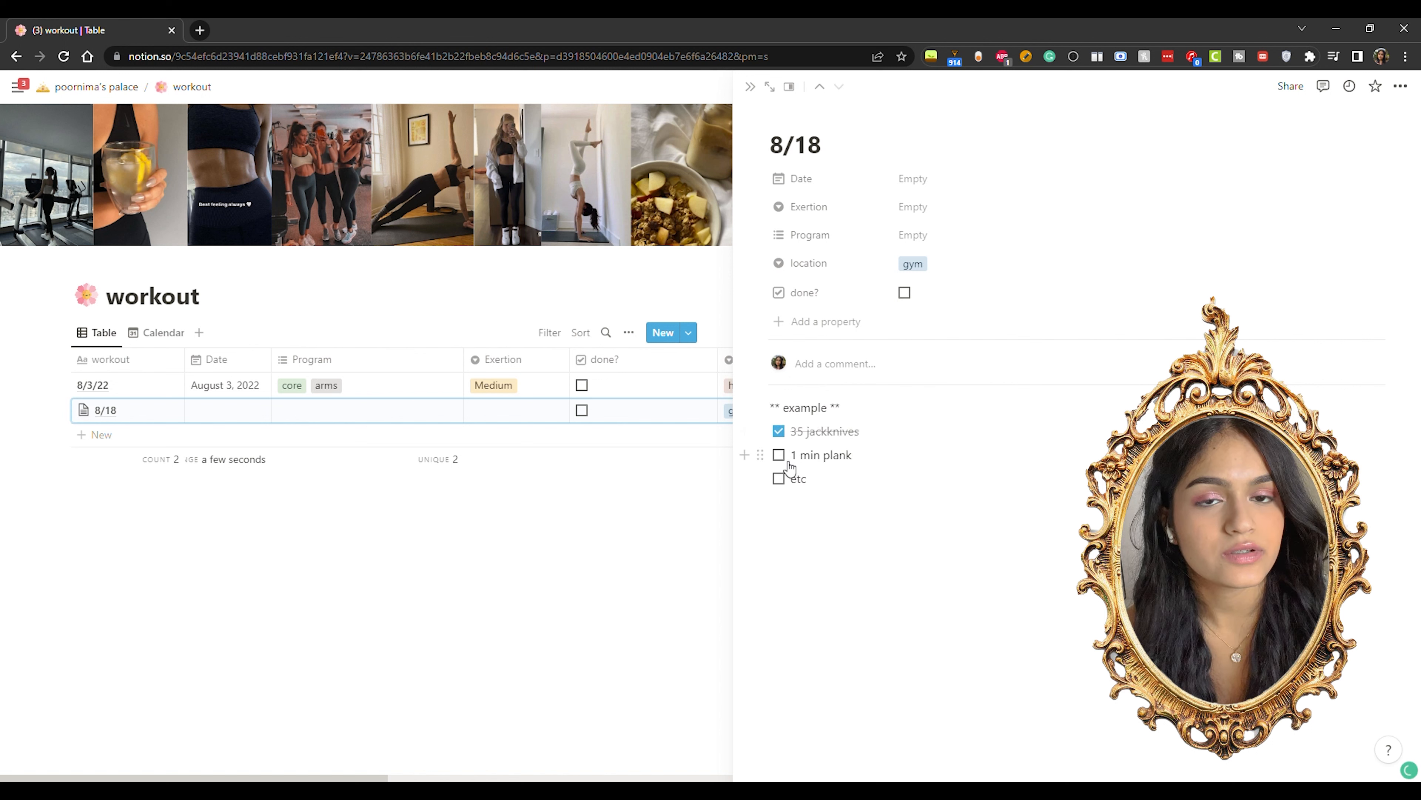
click(779, 455)
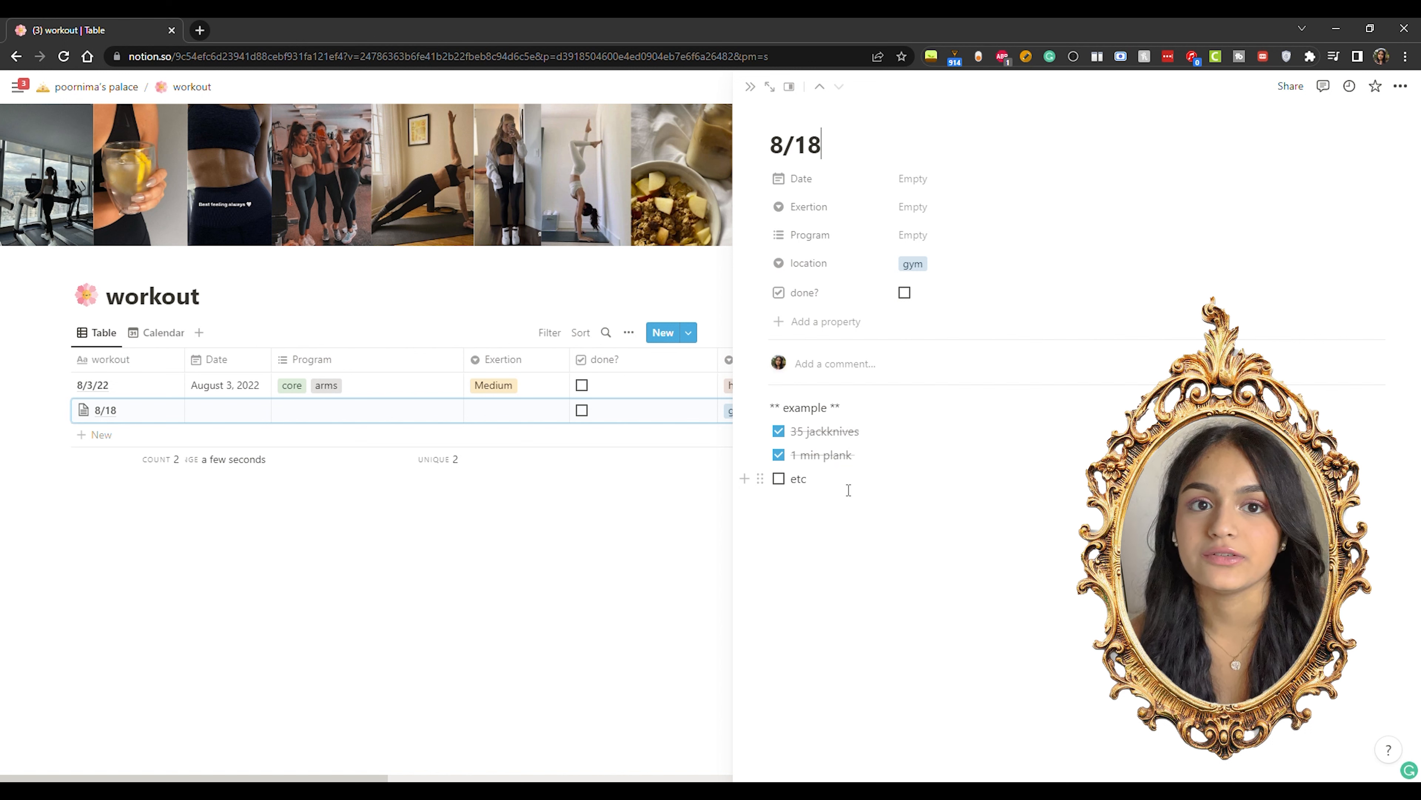
drag(849, 490, 772, 407)
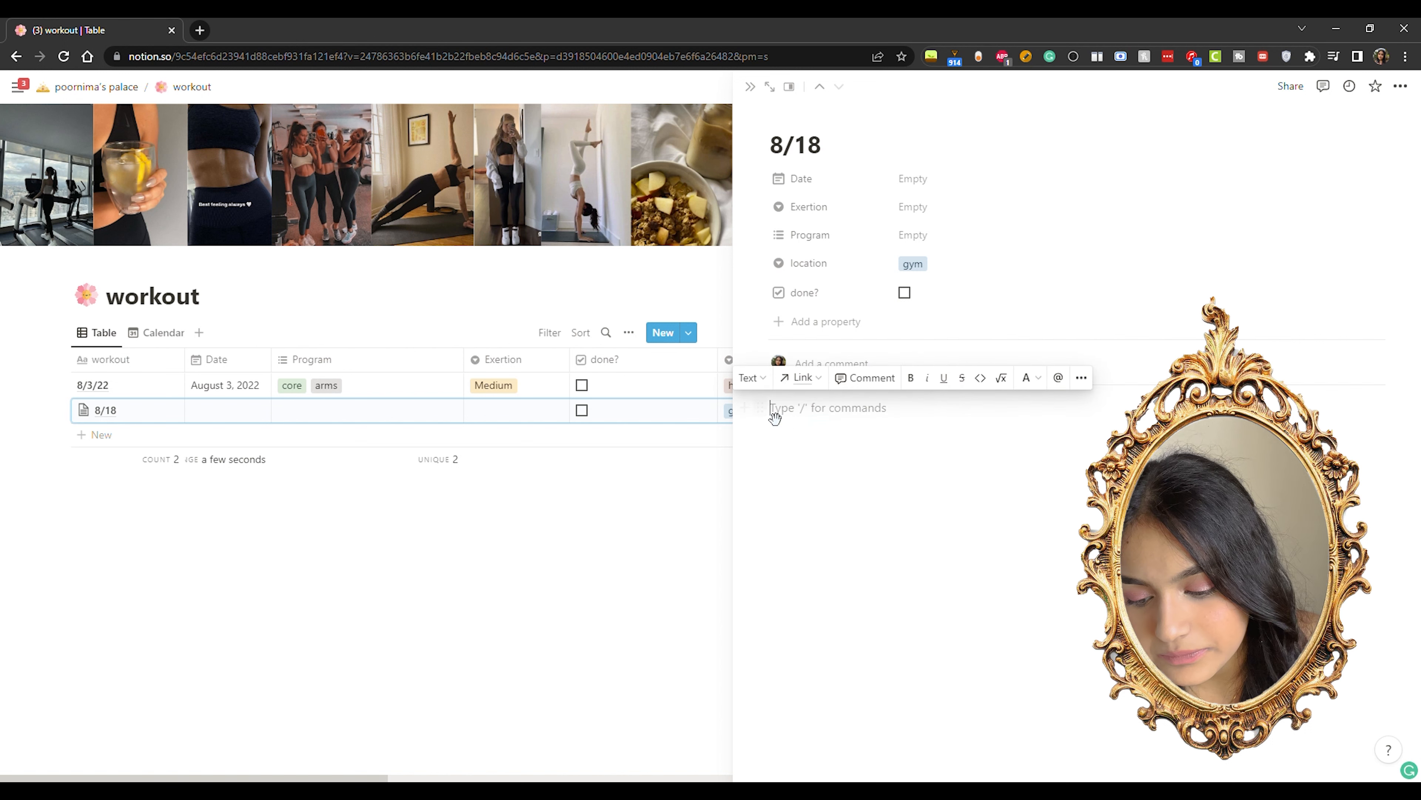
key(BackSpace)
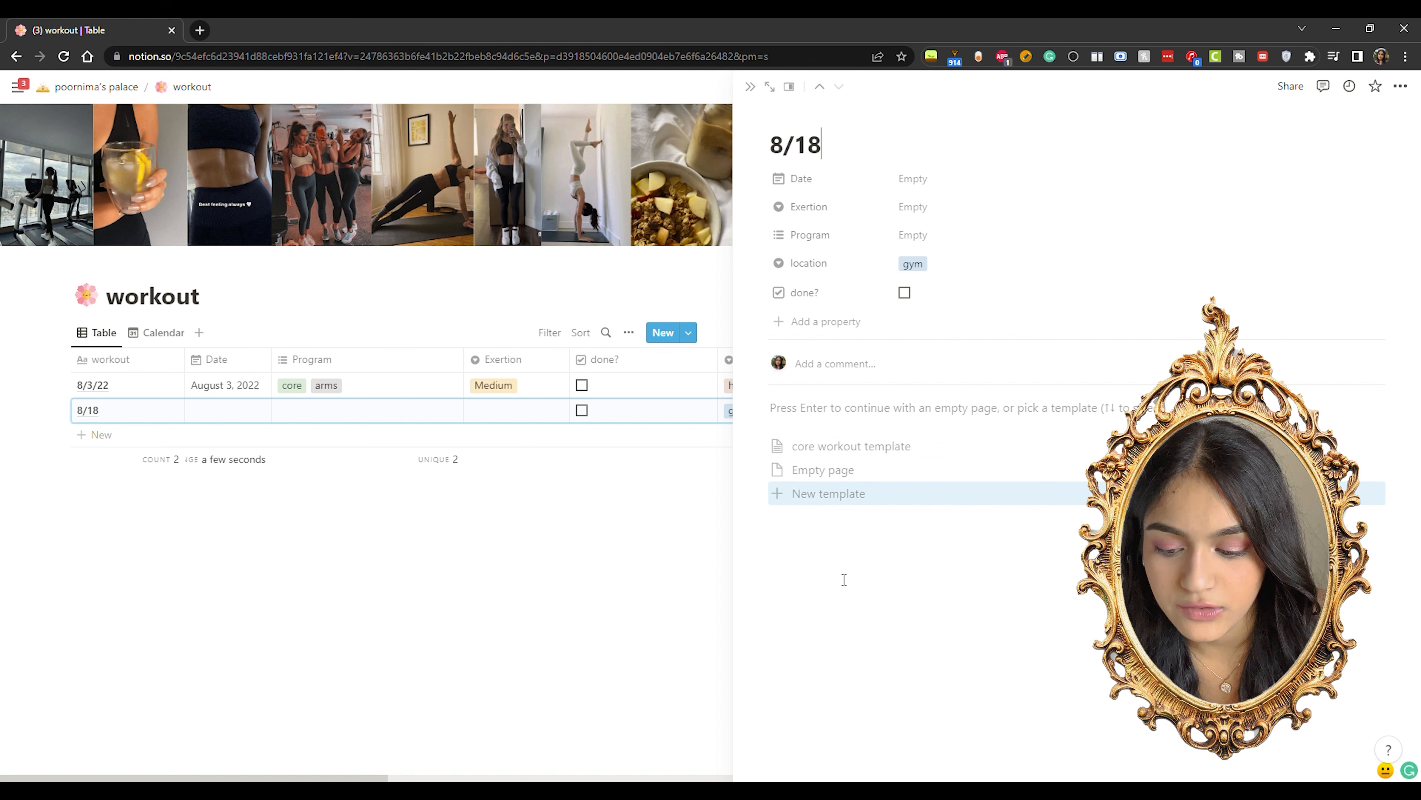
Return to the main dashboard page, expand its subpages in the page list, and open the journal page.
click(98, 87)
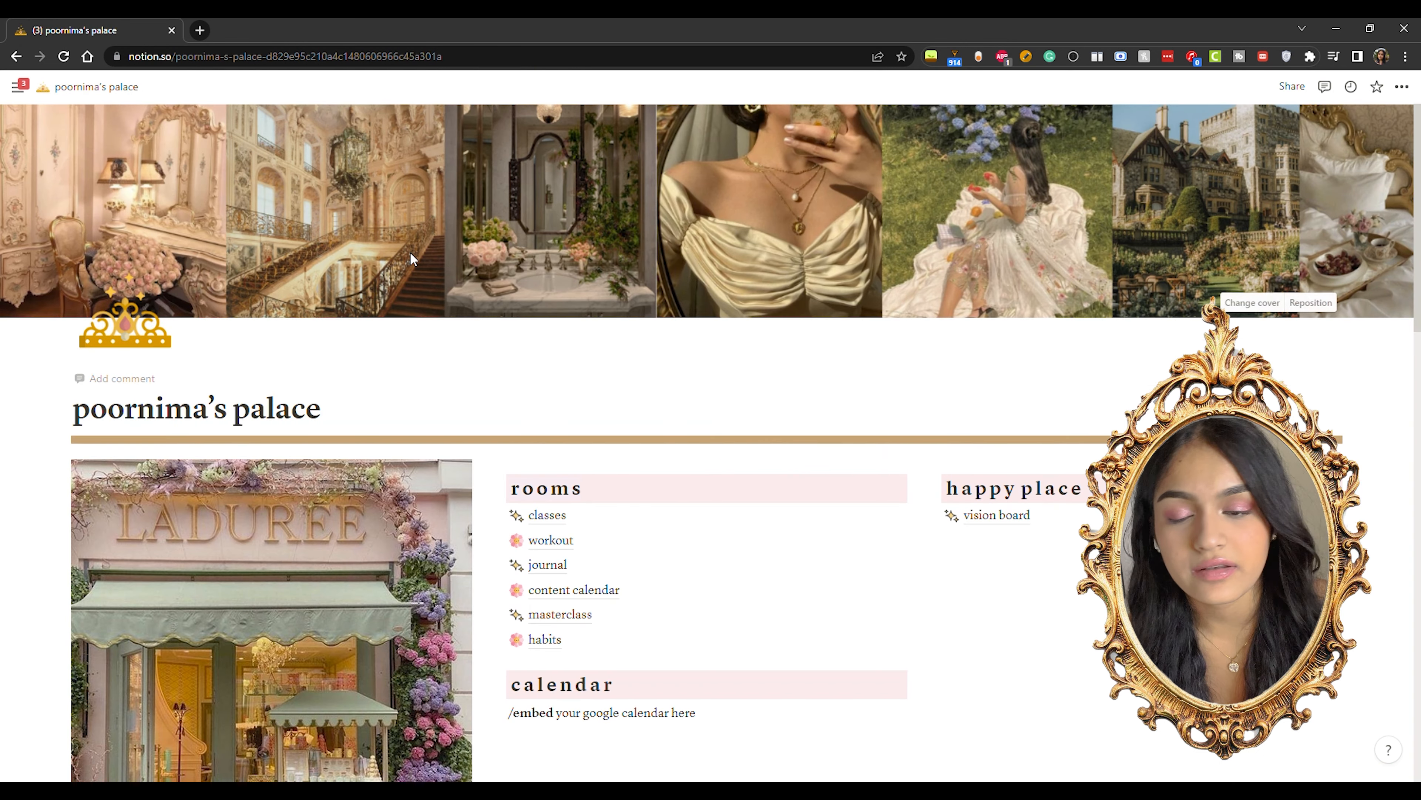
scroll(412, 259, down, 2)
click(17, 87)
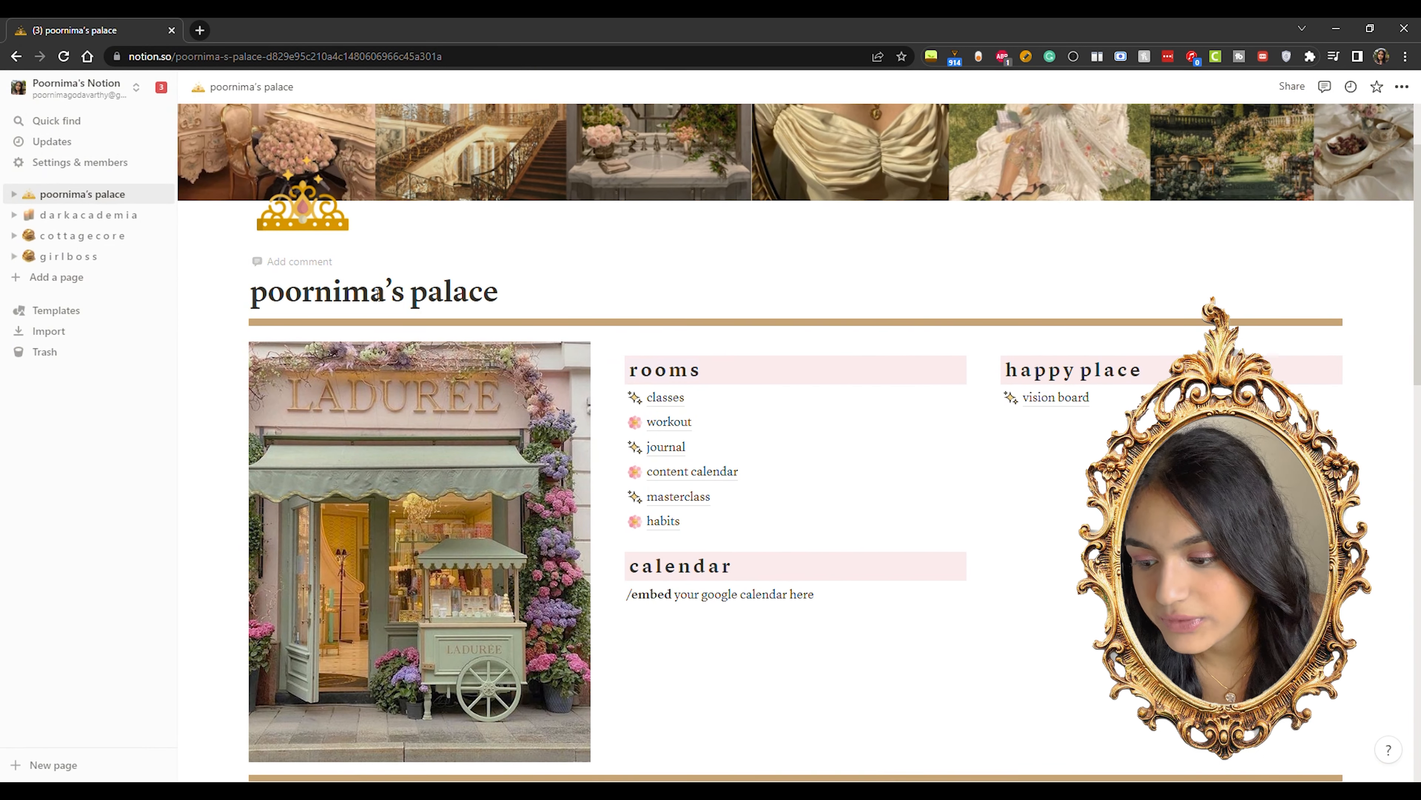
click(13, 193)
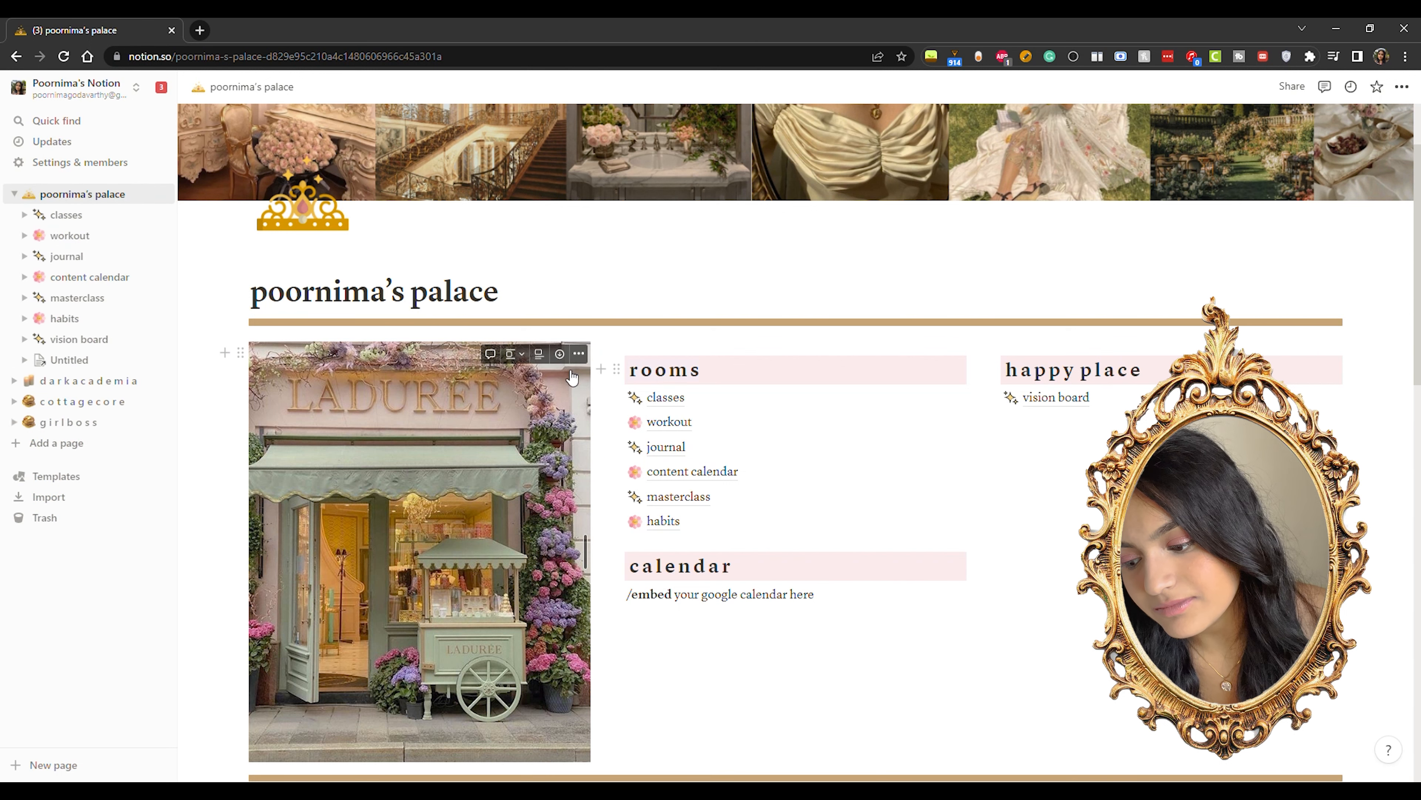
click(67, 258)
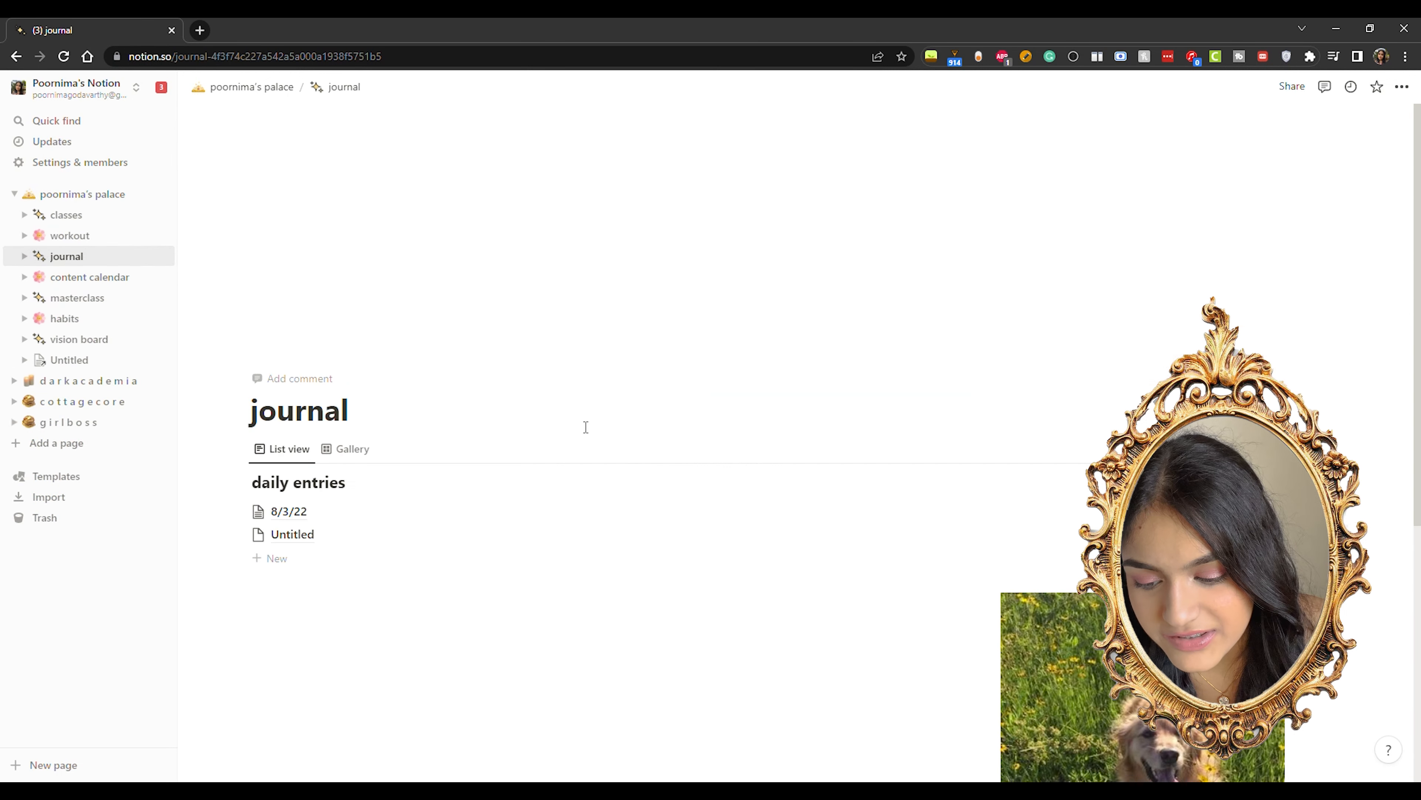
Add an entry named 8/18 to the journal's daily entries and close it.
click(311, 559)
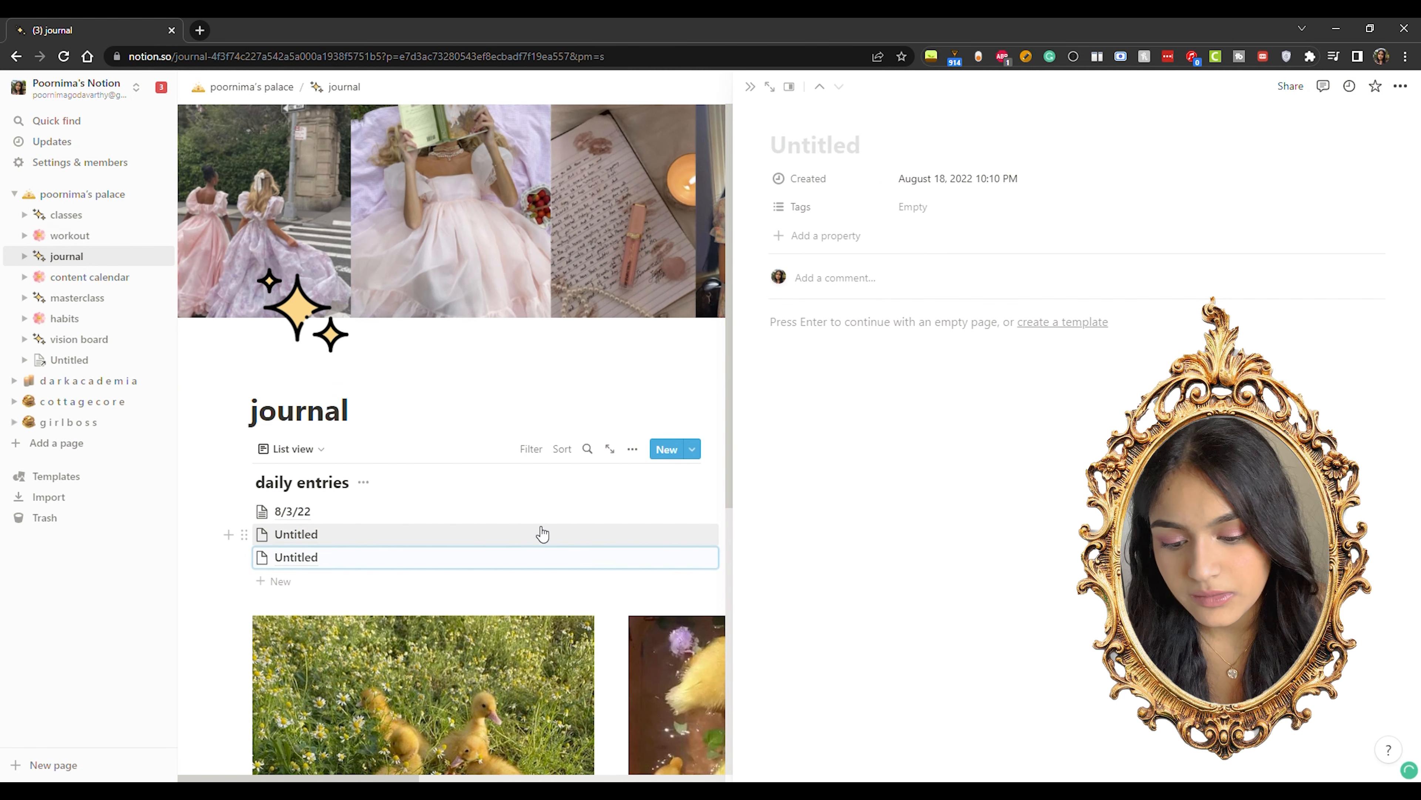
text(8/18)
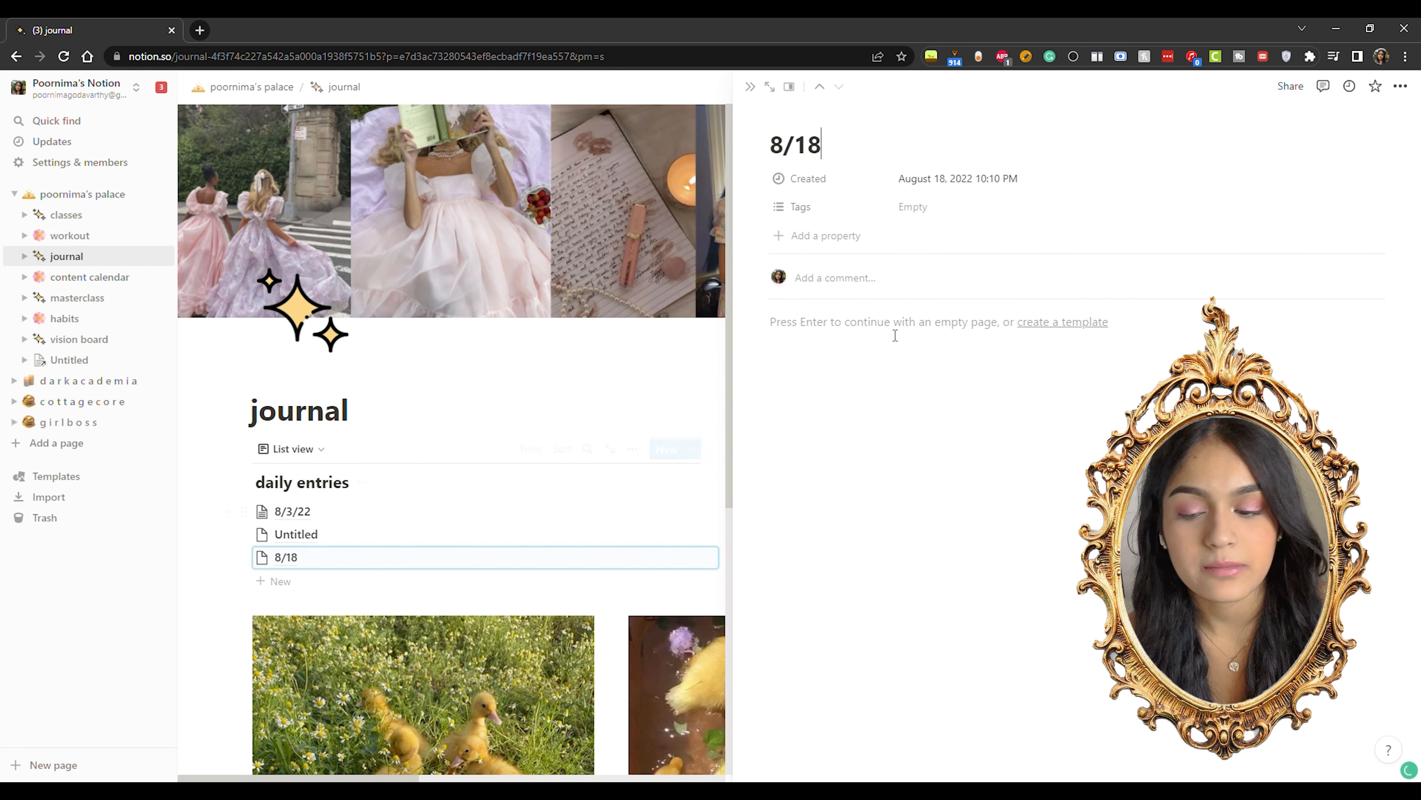
click(602, 384)
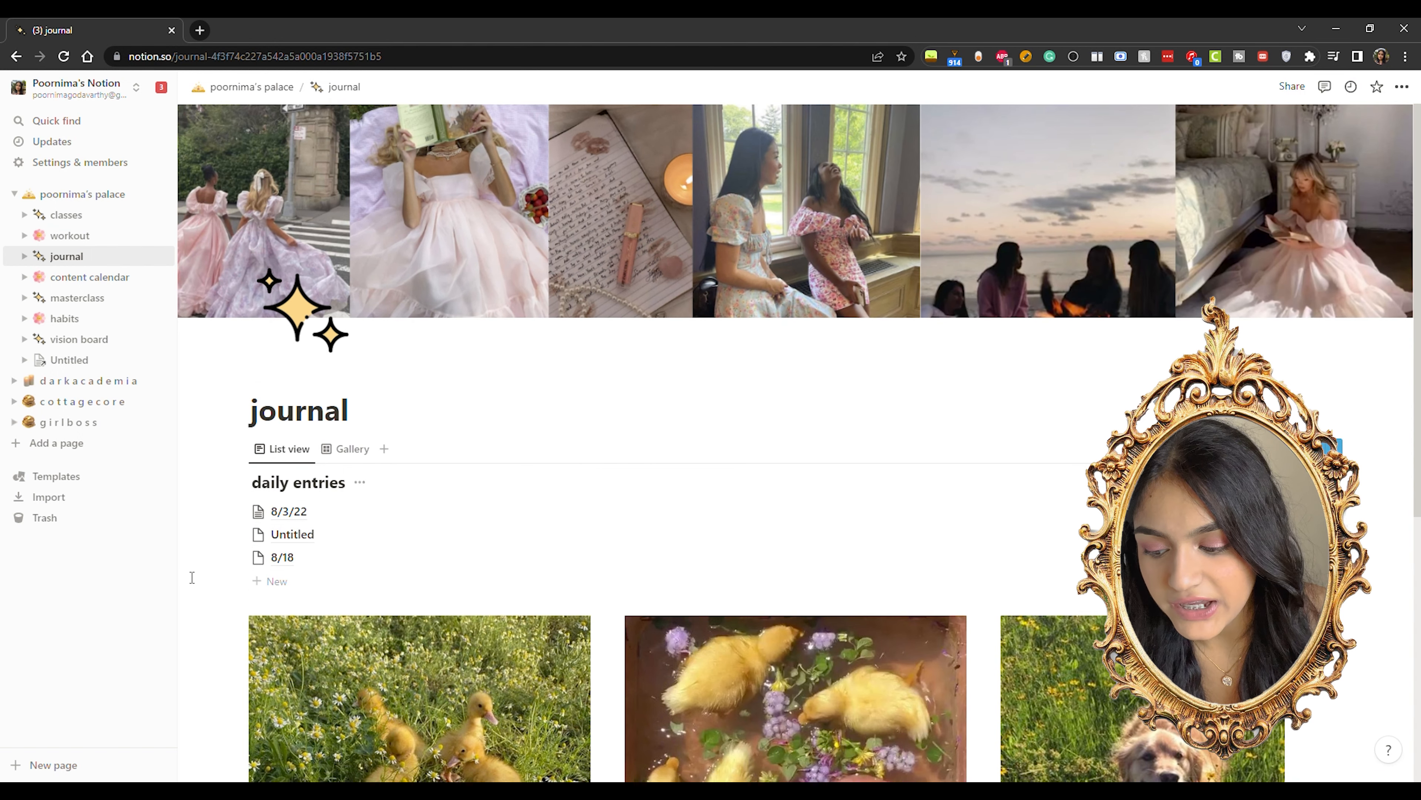
Delete the Untitled and 8/18 entries from the journal's daily entries.
drag(192, 577, 218, 532)
key(Delete)
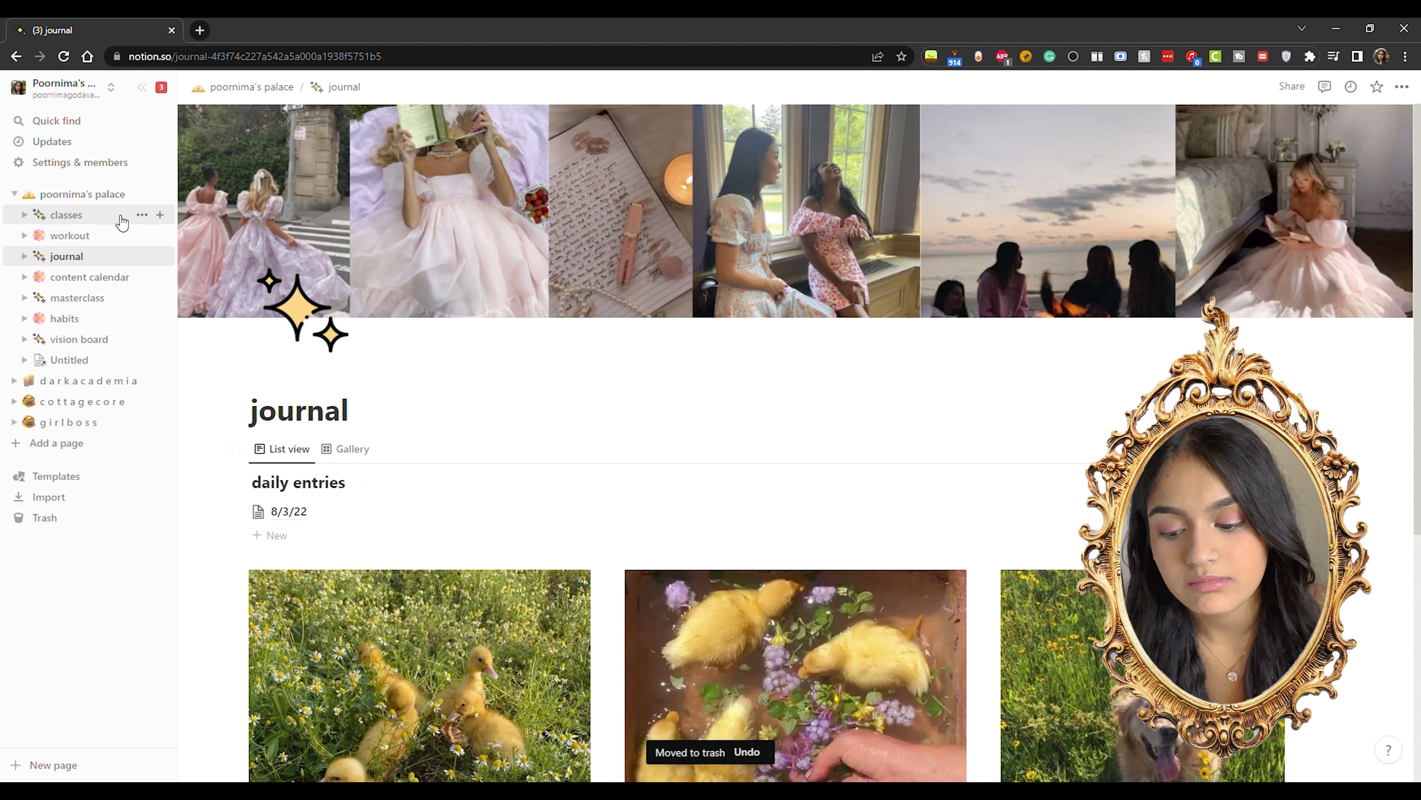
Open the content calendar page and look over its status board columns from brainstorm ideas to Published.
click(106, 281)
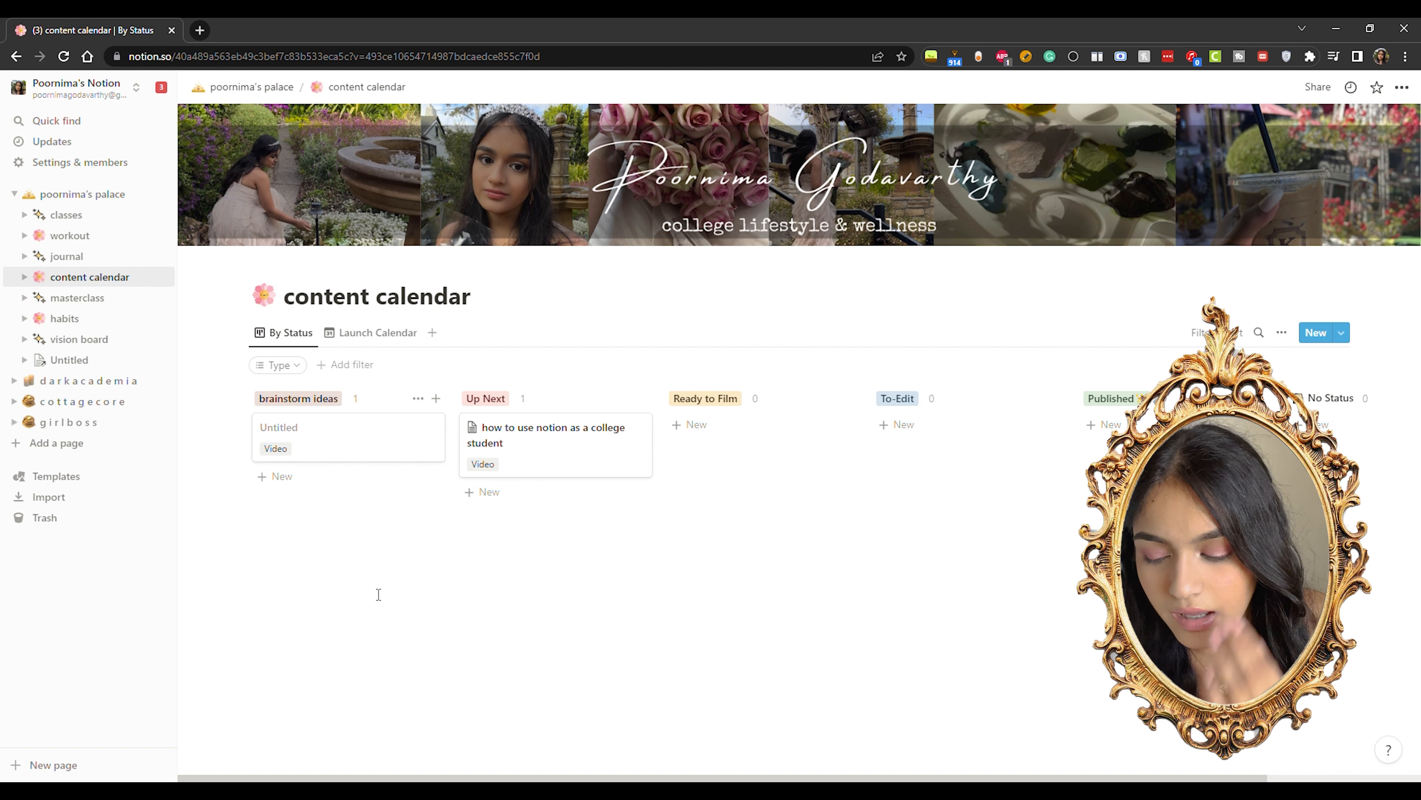
scroll(565, 549, right, 3)
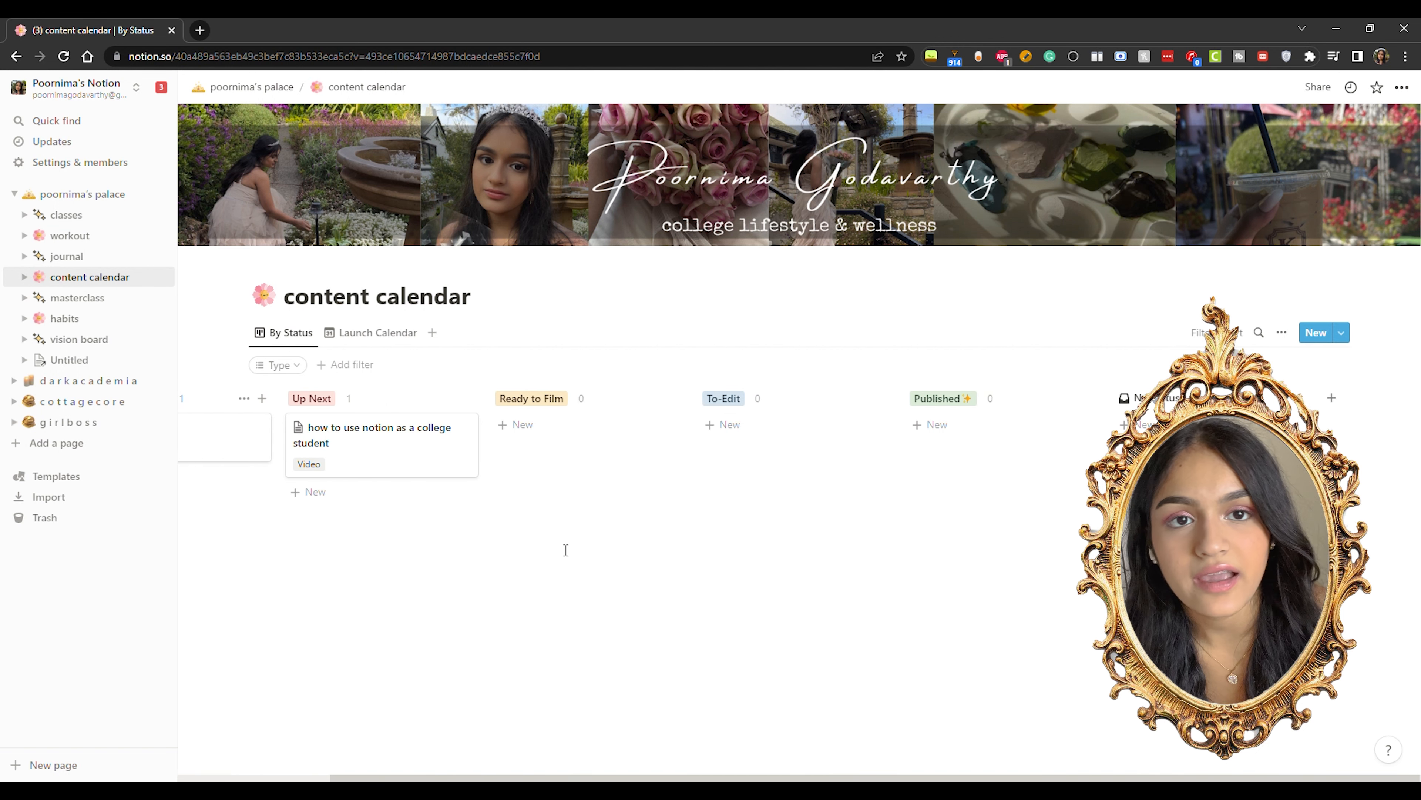
scroll(566, 549, left, 3)
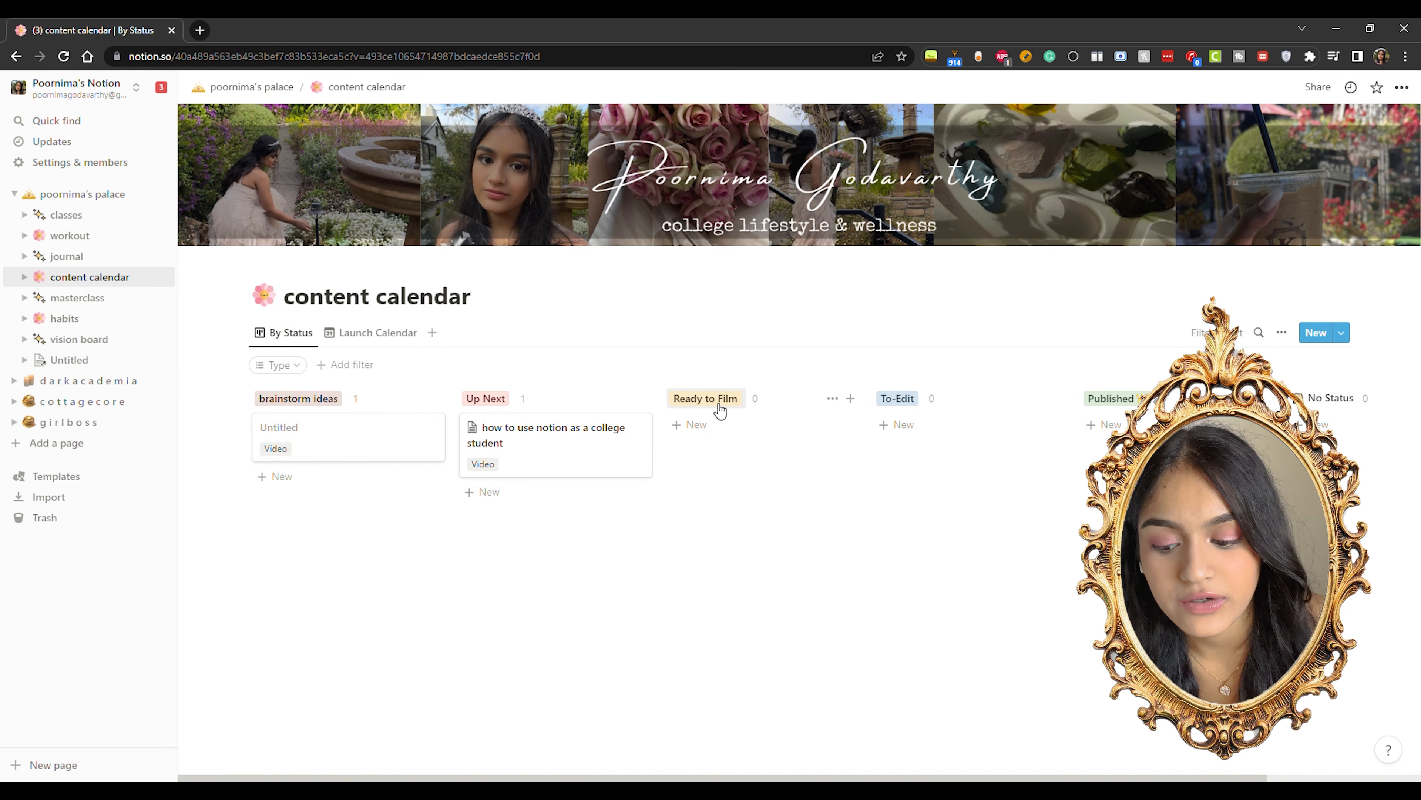
click(372, 332)
click(316, 331)
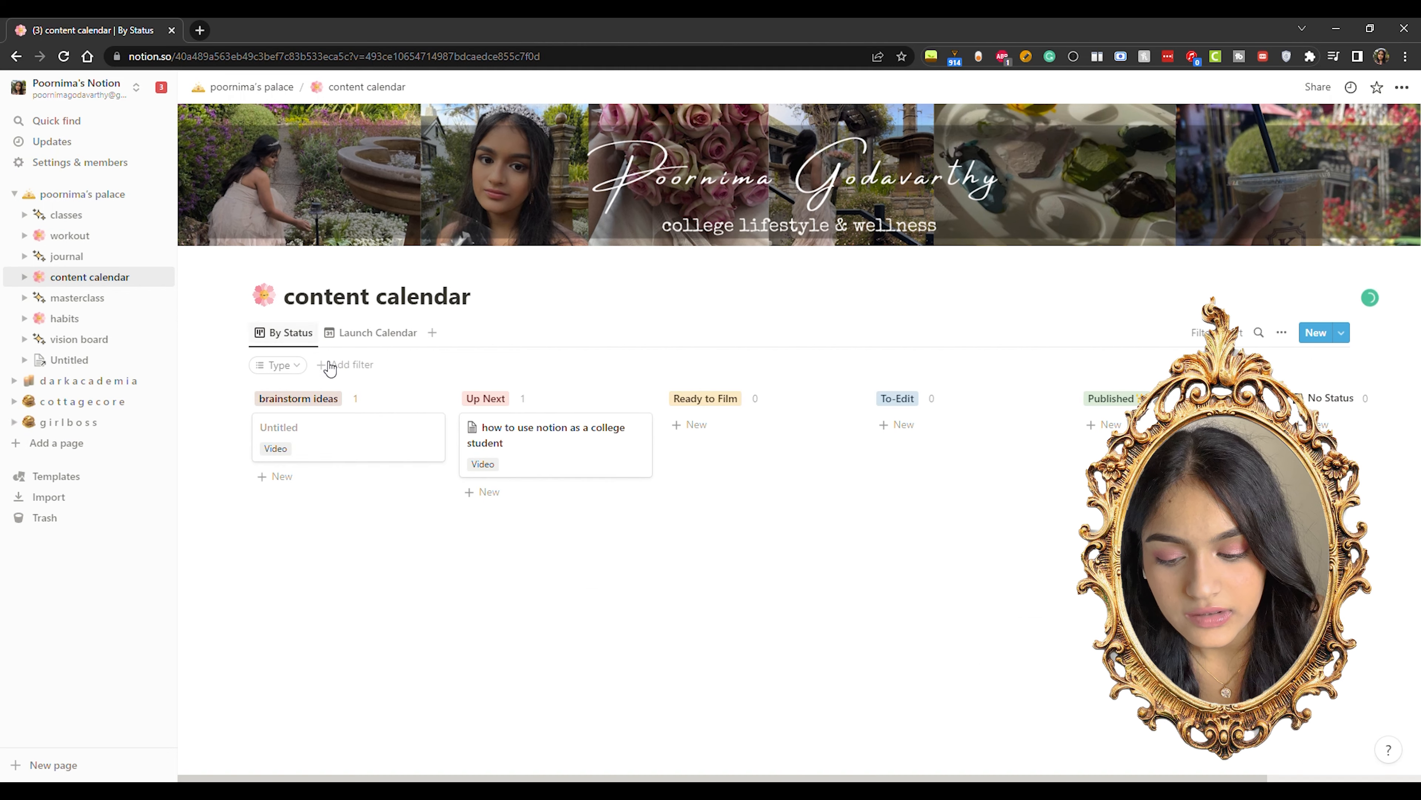
Set the "how to use notion as a college student" card's deadline and publication date to August 18, 2022, and show the Launch Calendar view.
click(479, 460)
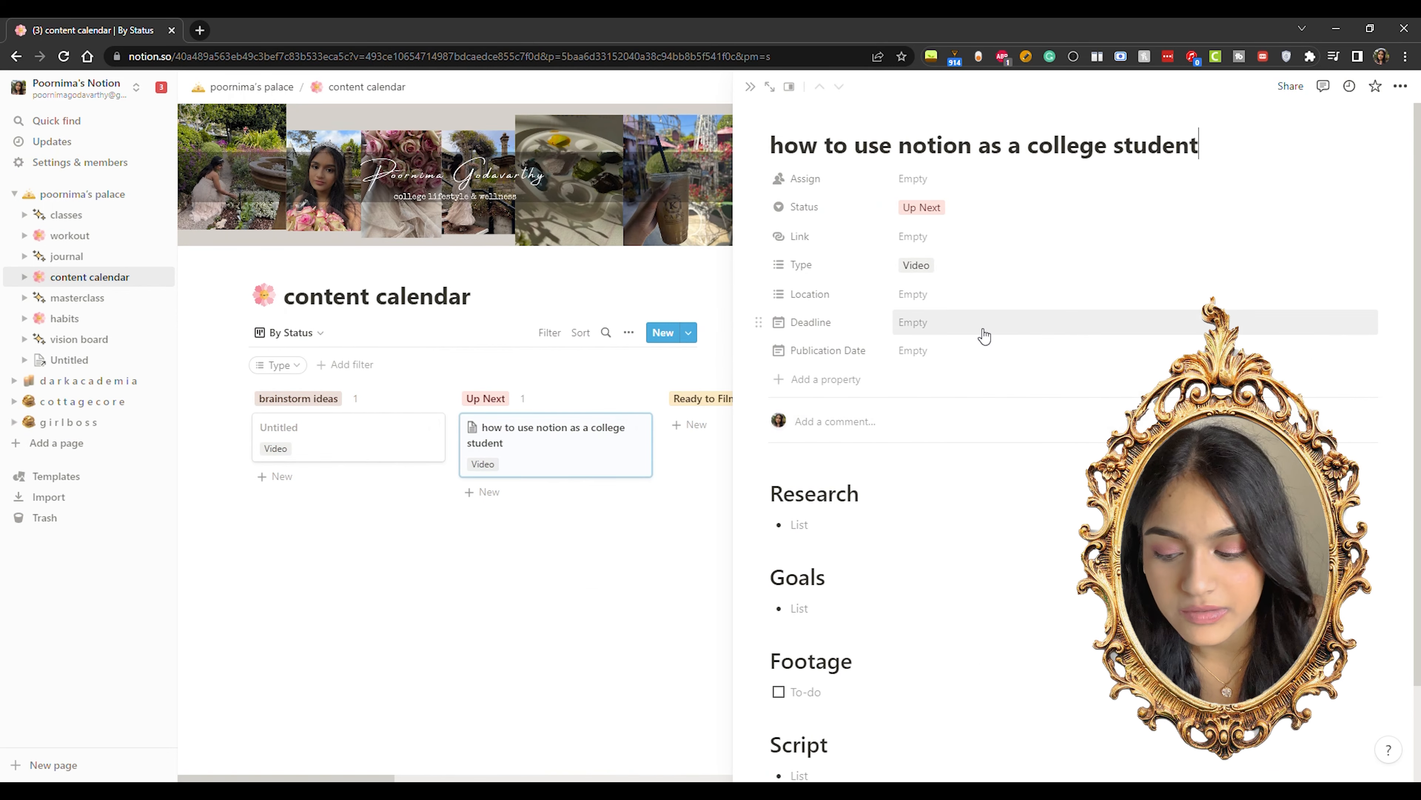
click(983, 335)
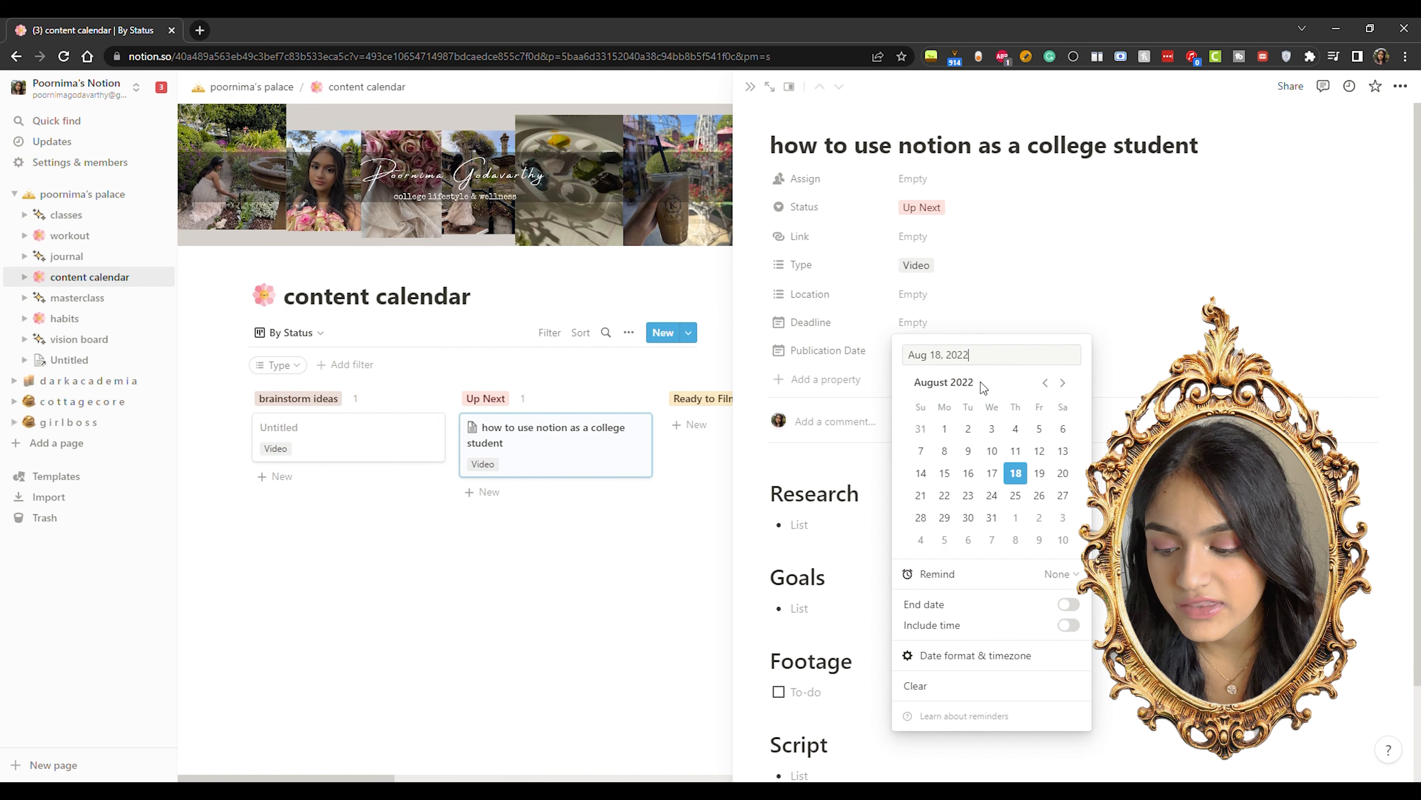
click(847, 360)
click(309, 343)
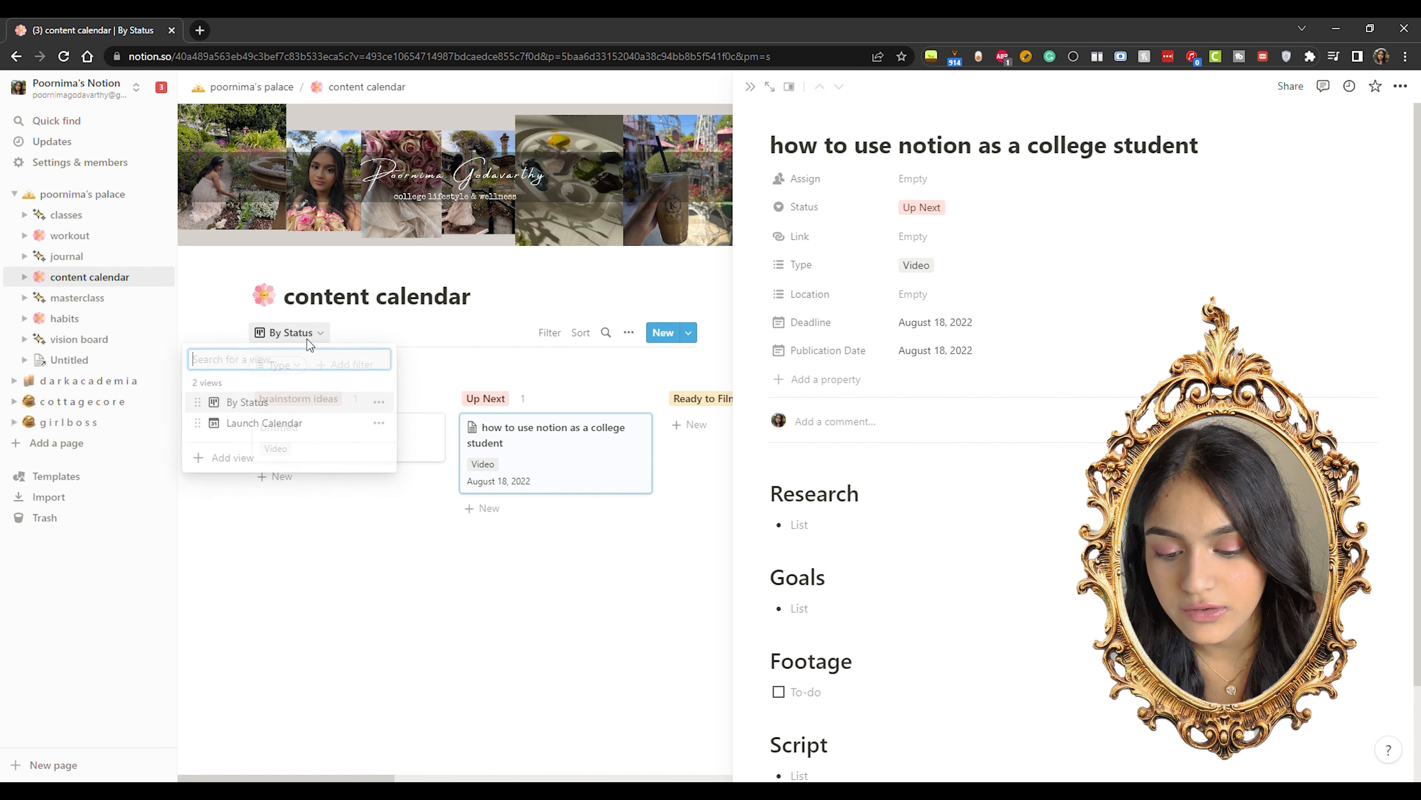
click(327, 424)
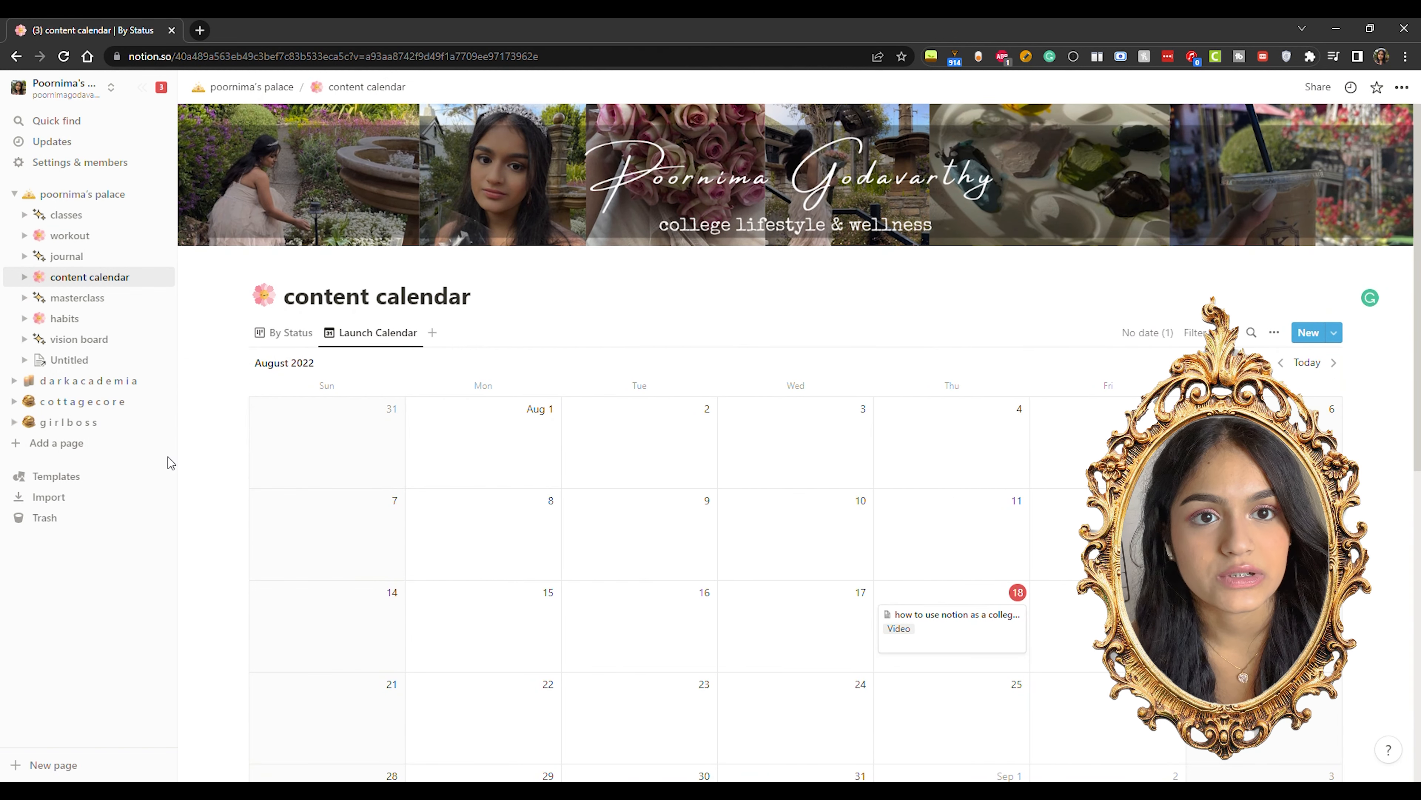
On the masterclass page, open The Art of Negotiation entry, look over its notes section, and close it.
click(70, 297)
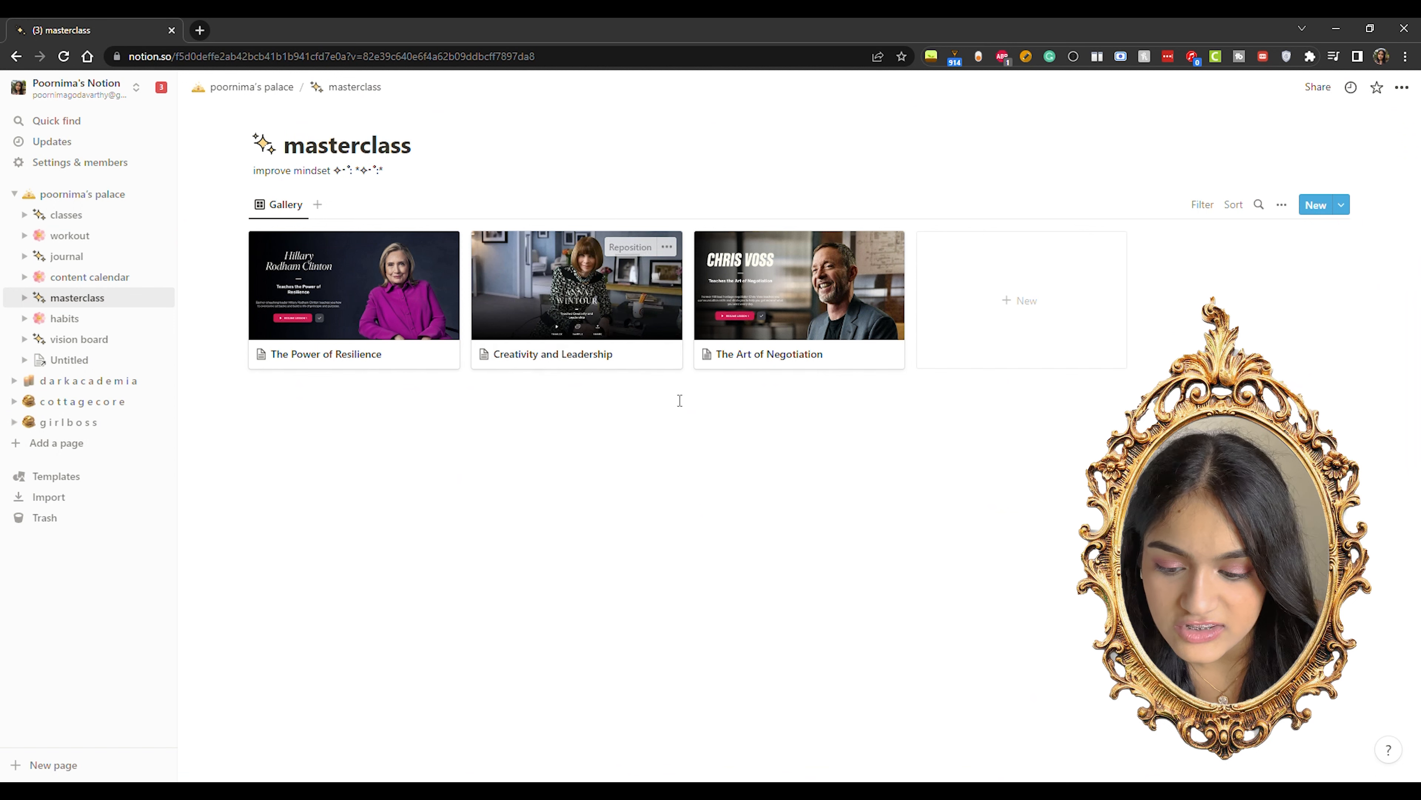
click(763, 295)
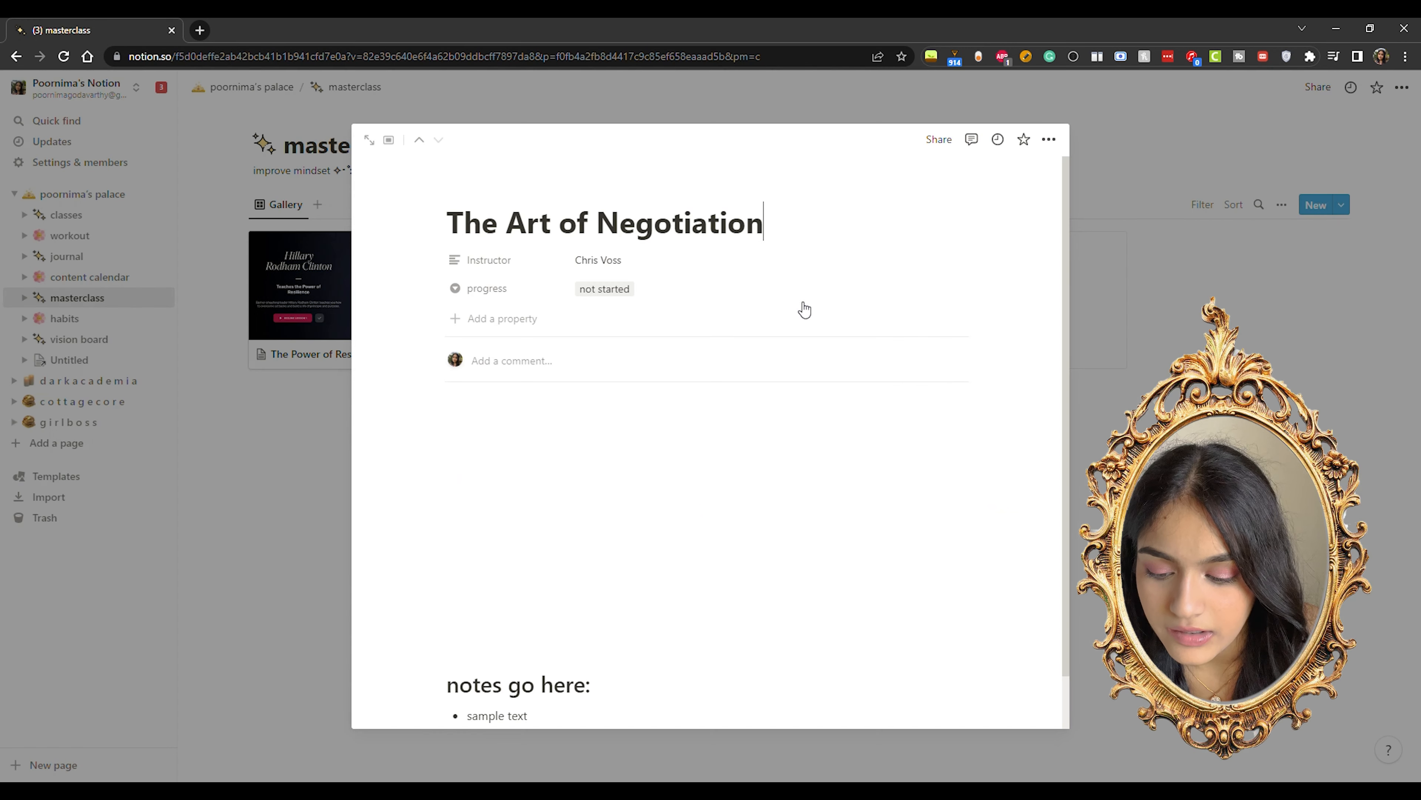
scroll(702, 509, down, 1)
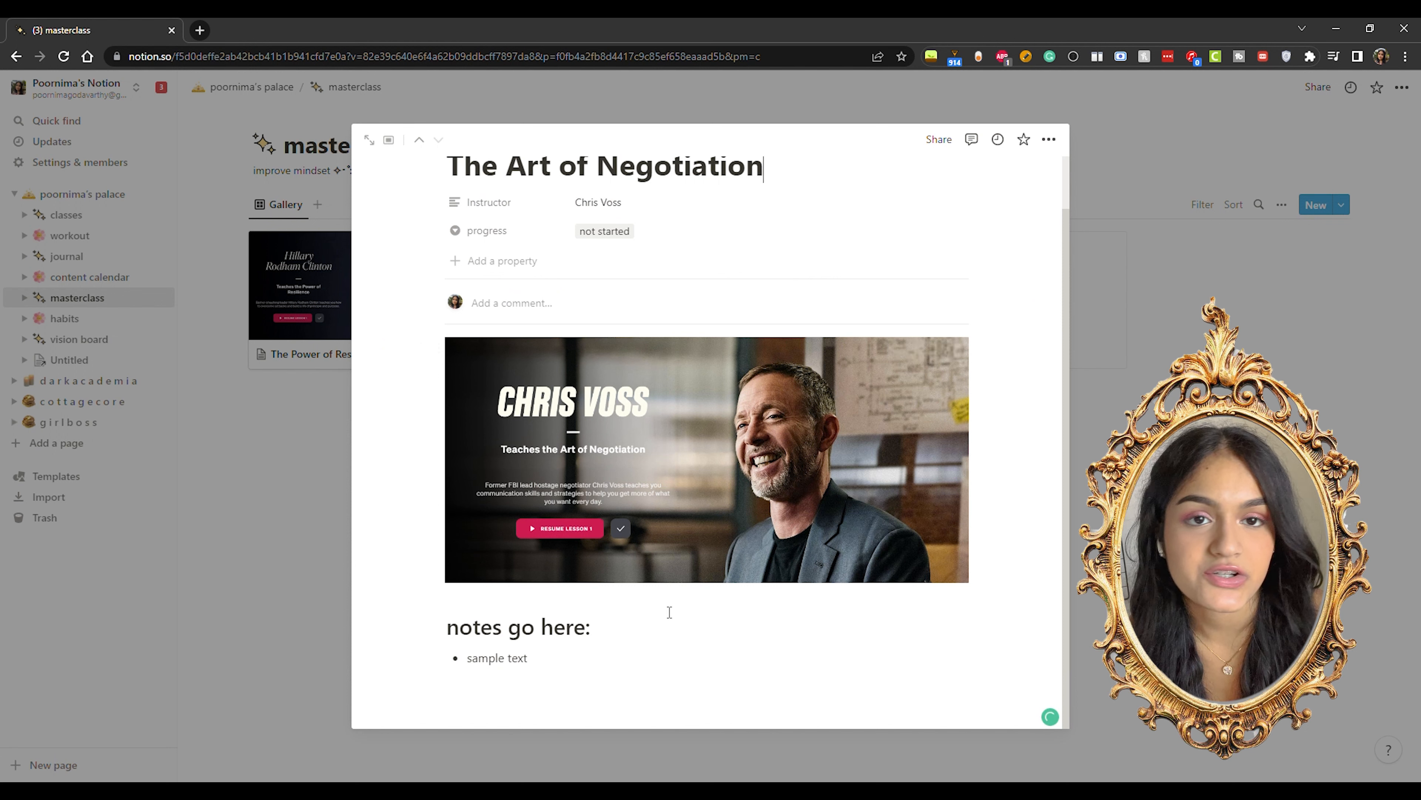
click(605, 679)
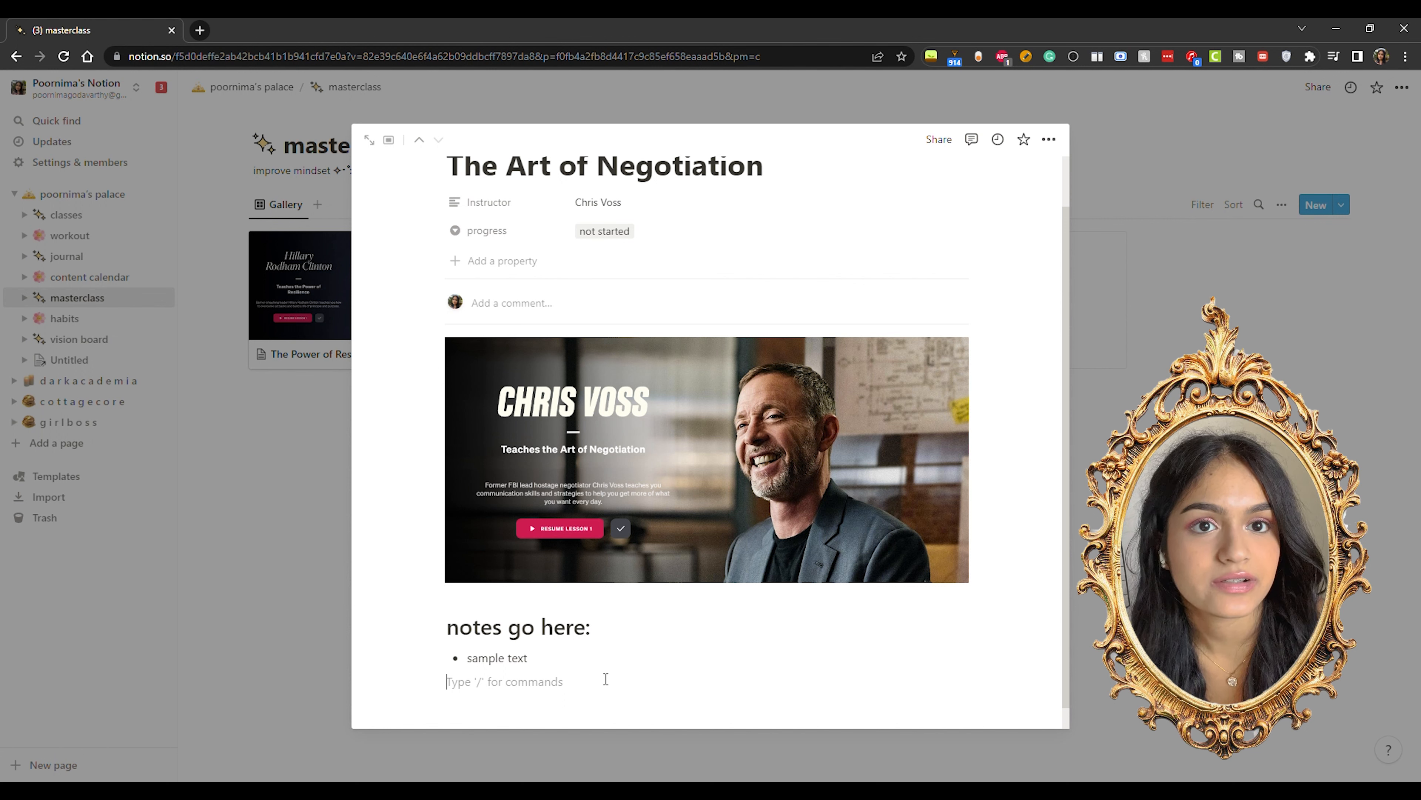
click(303, 559)
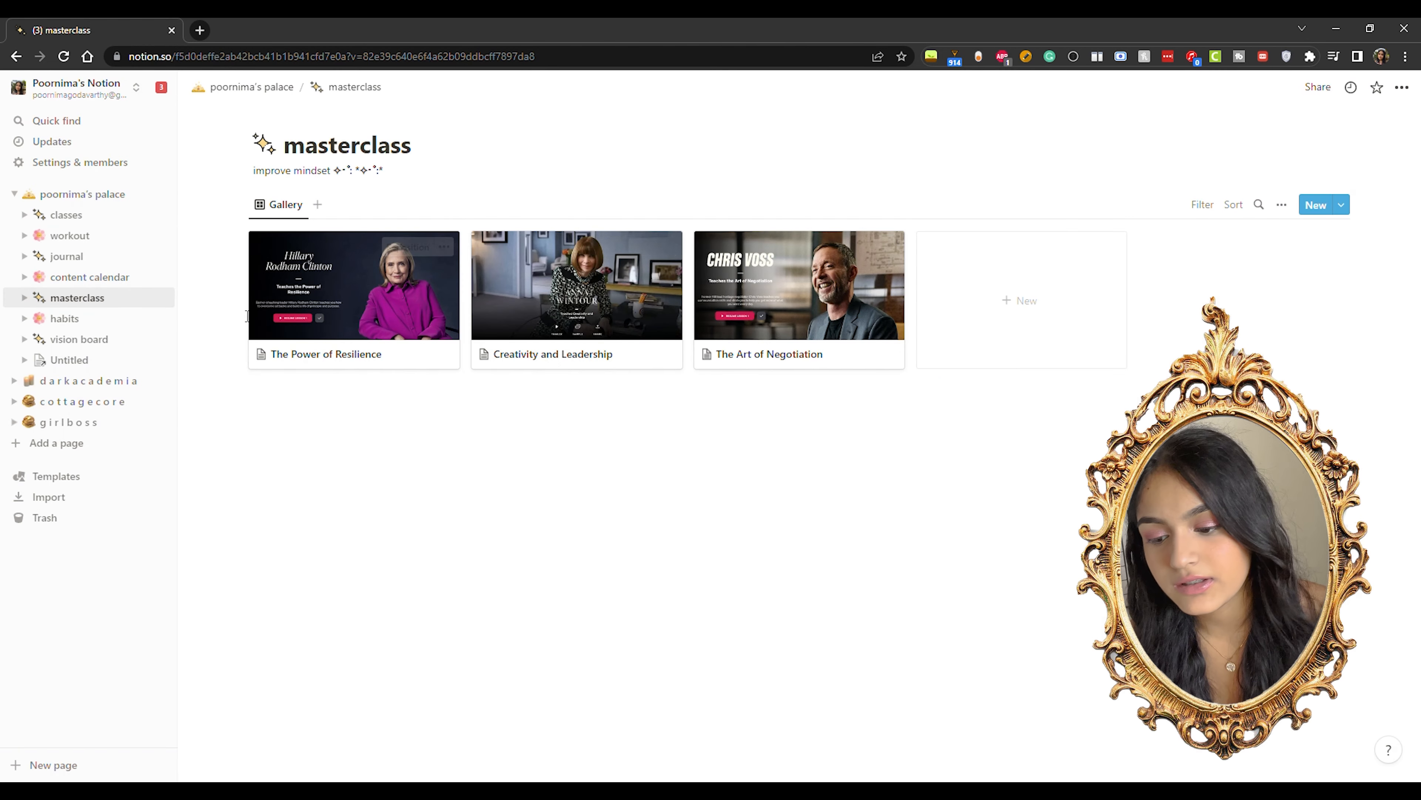
Open the habits page from the main dashboard and check off night routine and workout in the undated row.
click(111, 197)
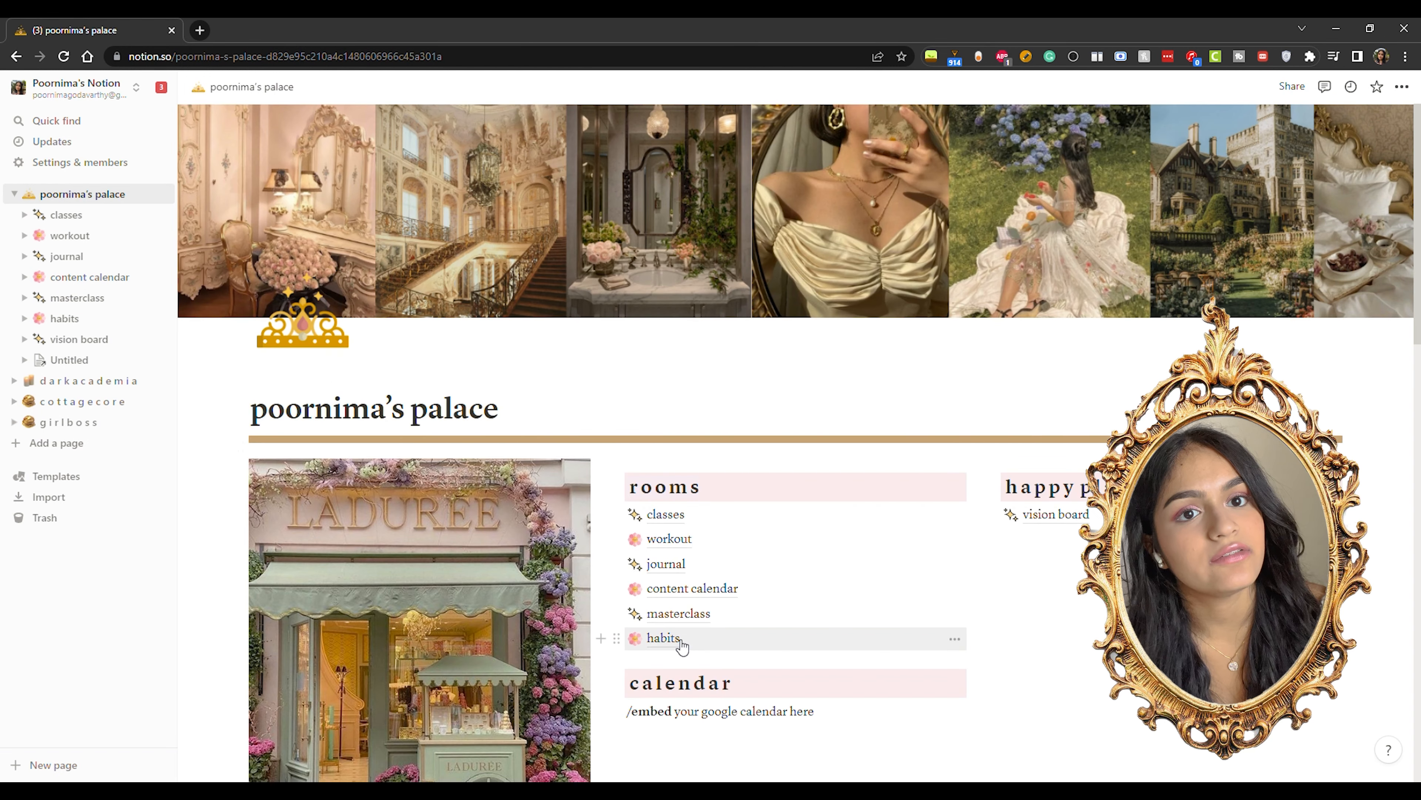
click(680, 642)
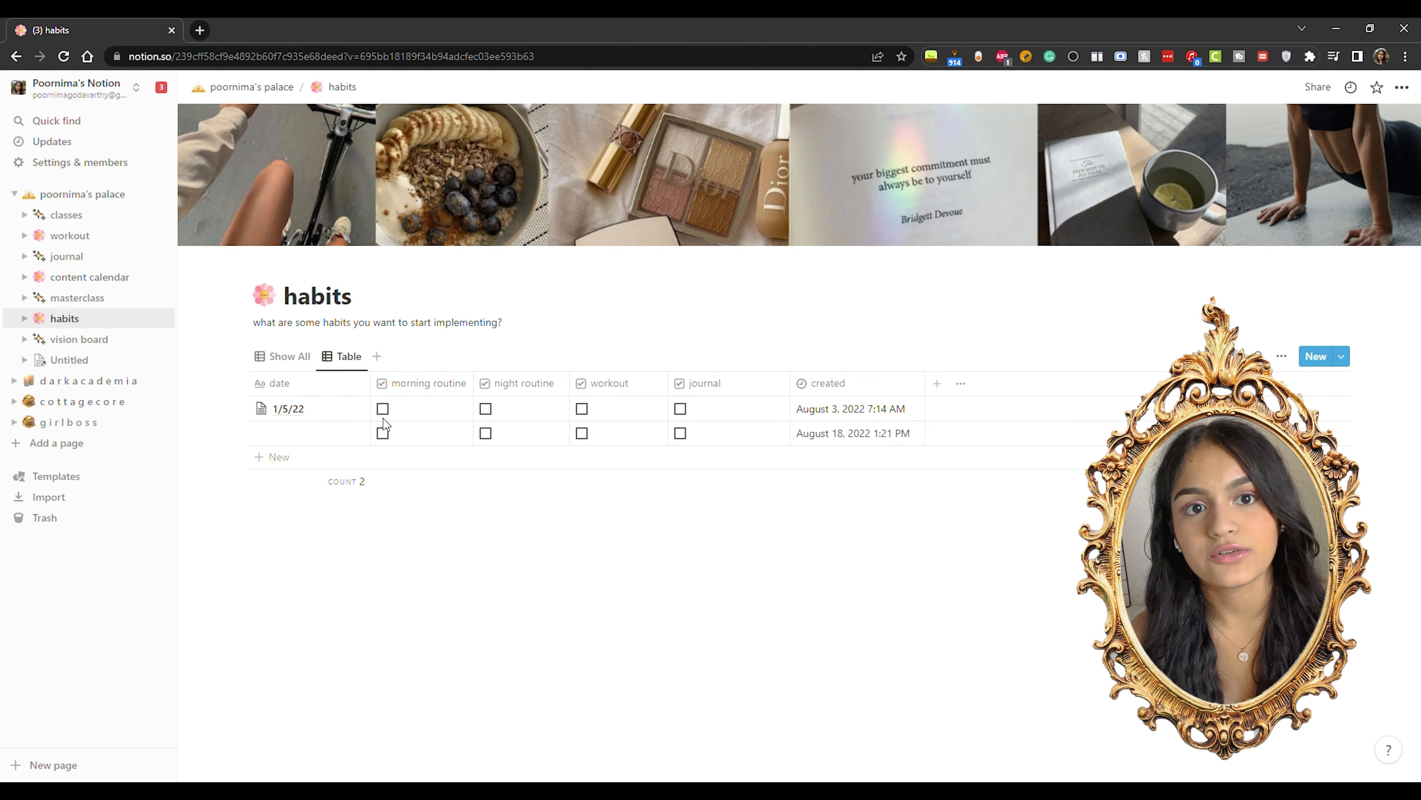
click(487, 436)
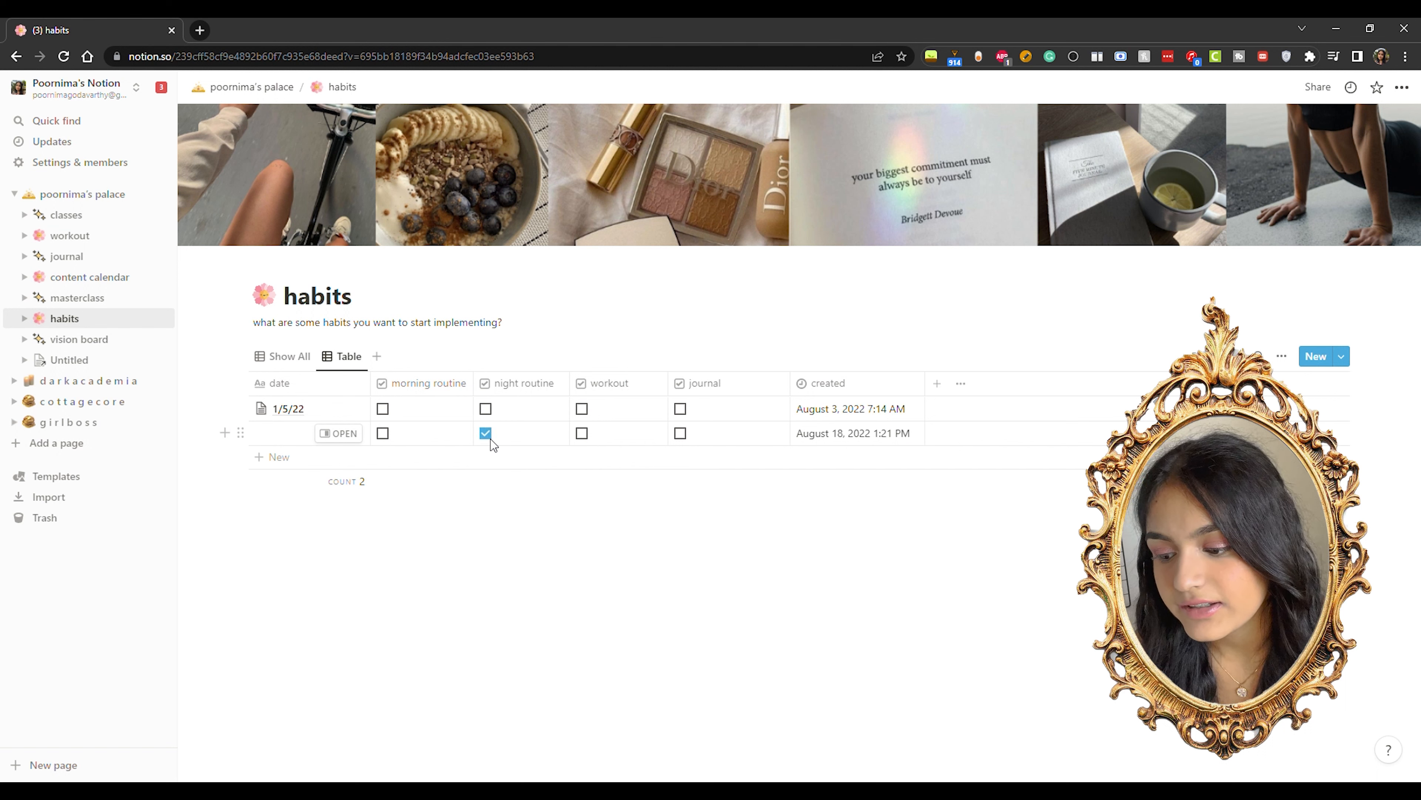
click(581, 433)
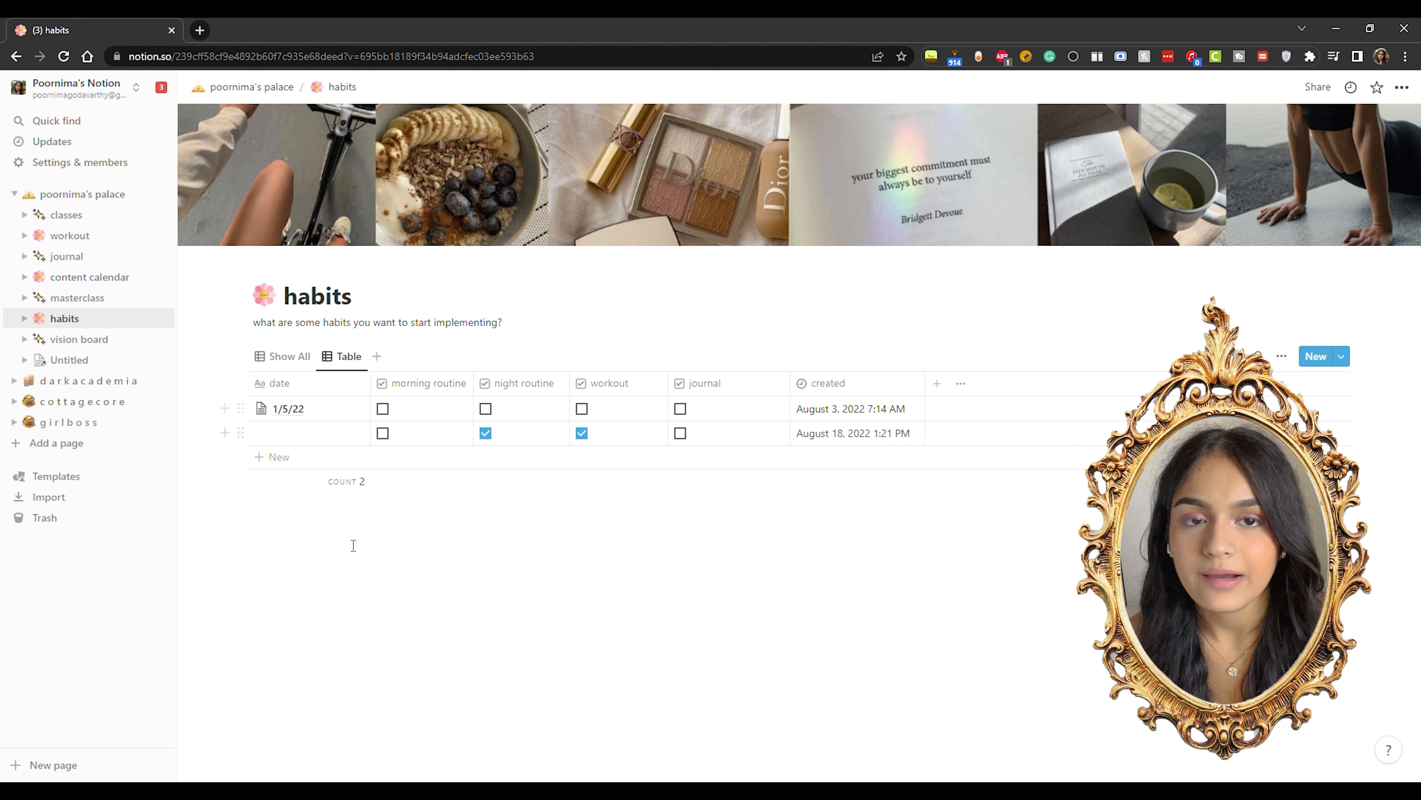
Enter 8/18 as the date of the second row in the habits table.
click(278, 433)
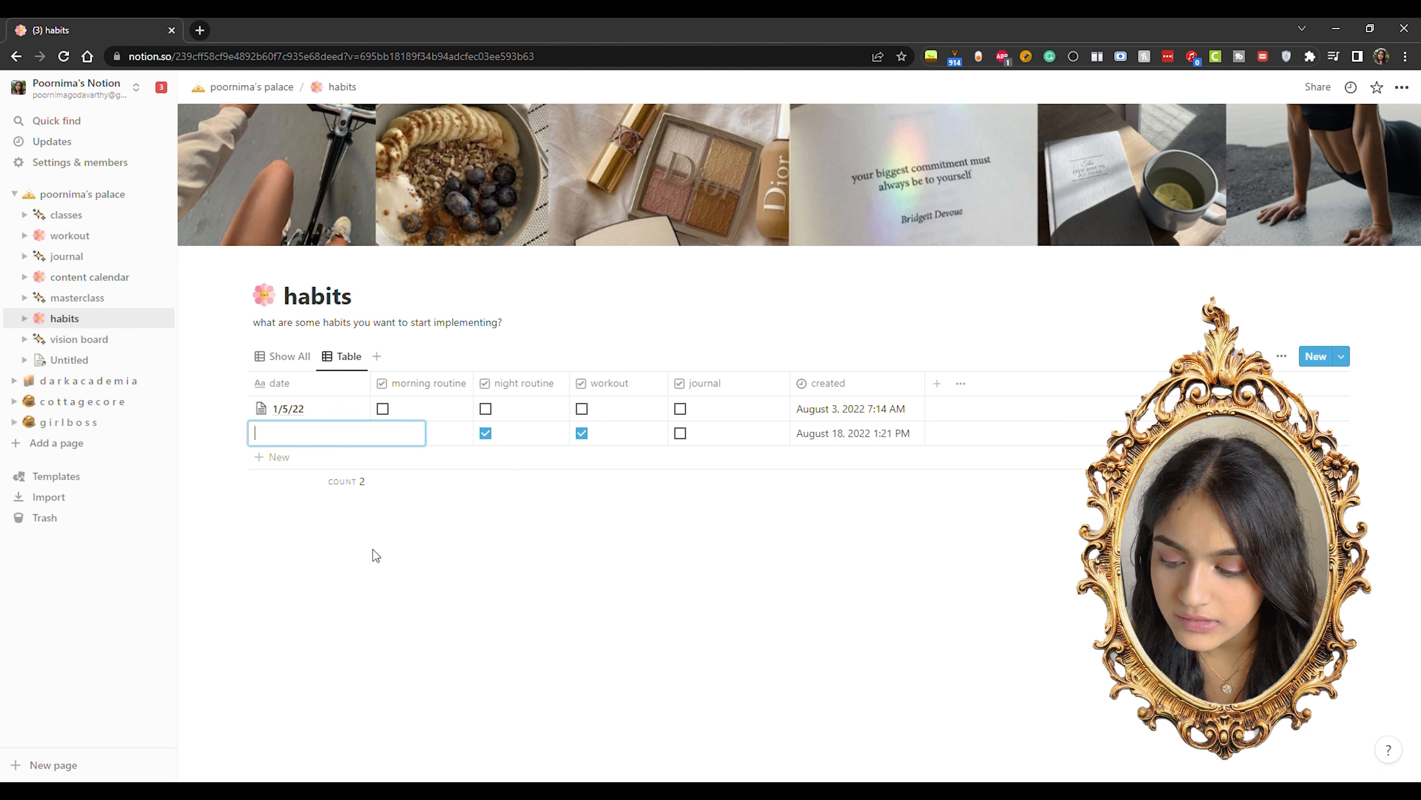
text(18)
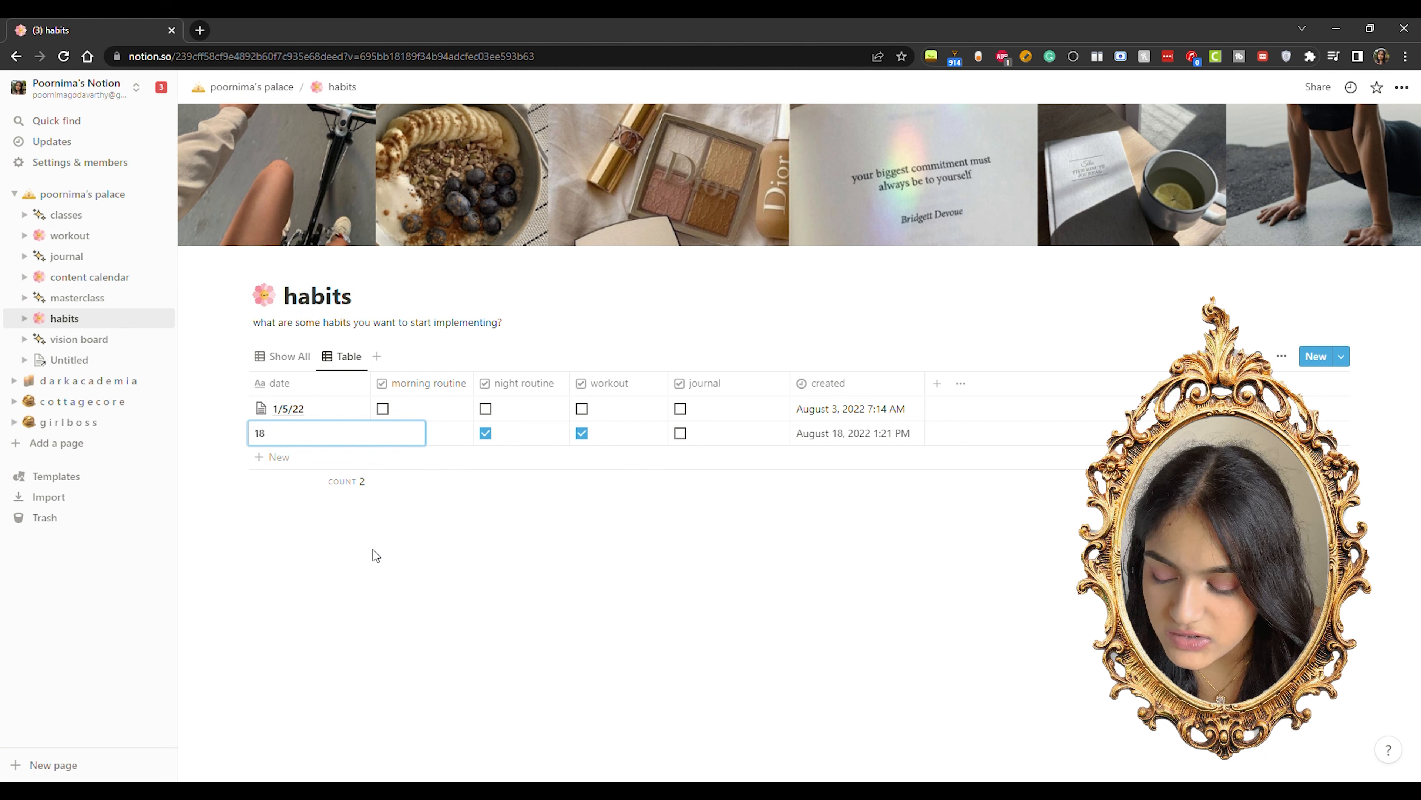
key(Home)
text(8/)
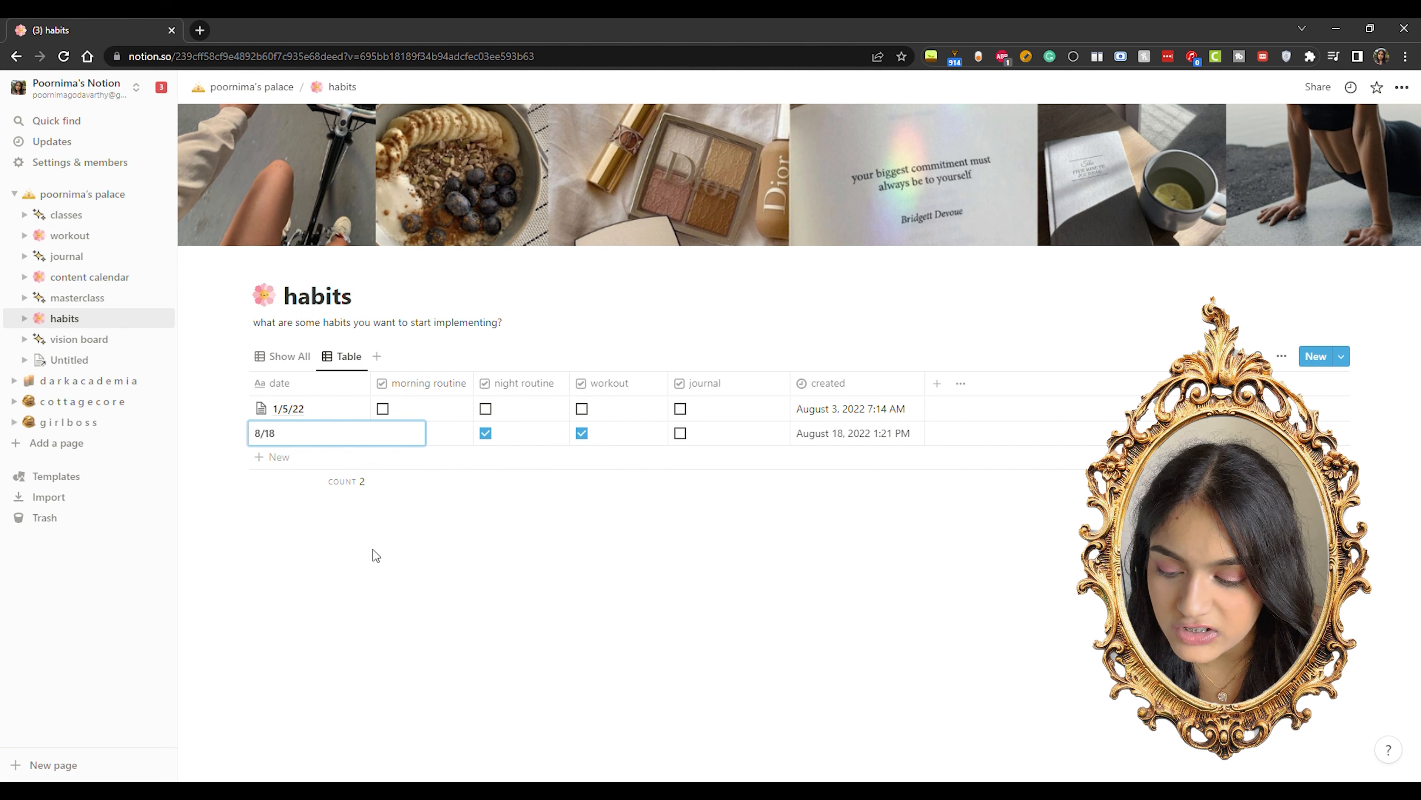
key(Return)
Open the vision board page and examine its sample collage and the key results under Personal Objective.
click(102, 340)
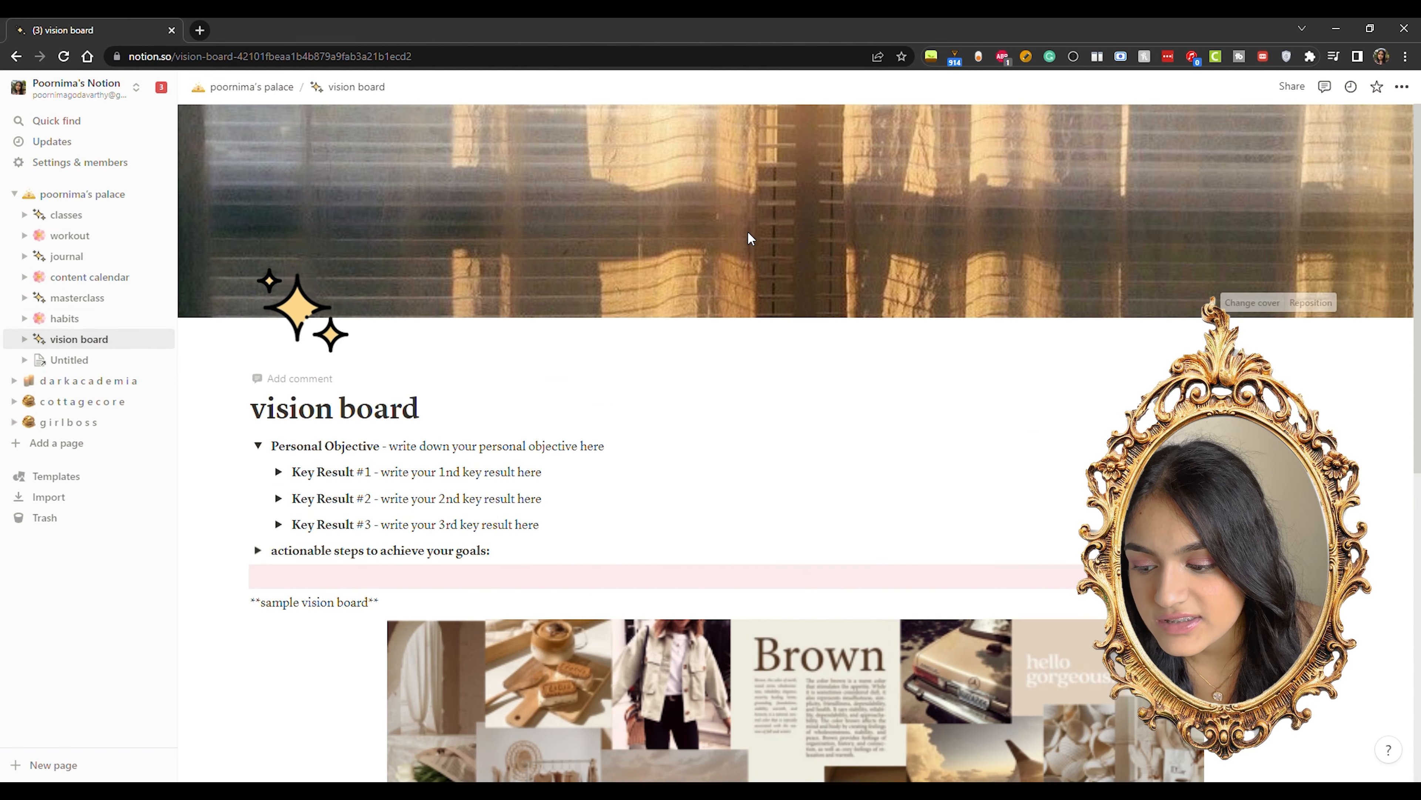
click(82, 194)
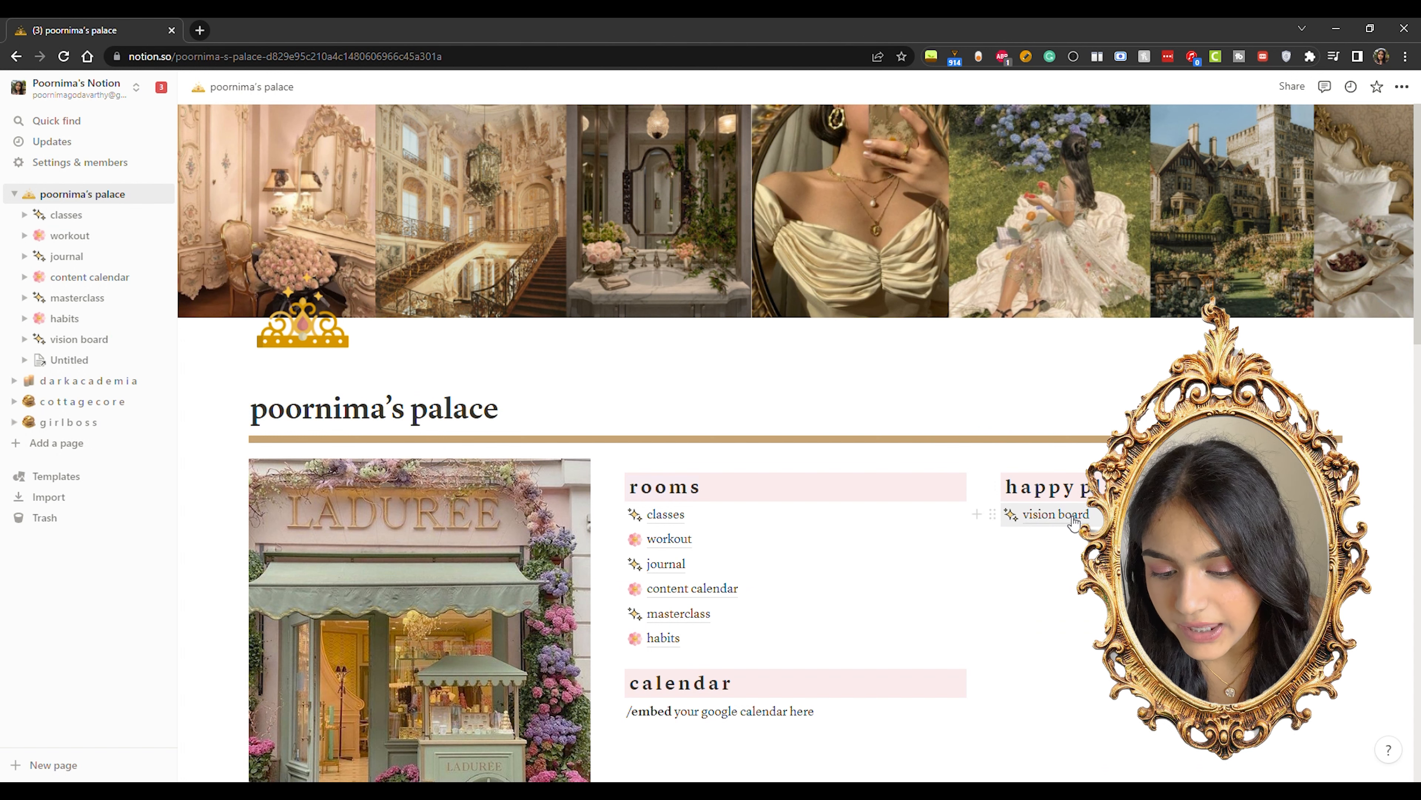
click(1057, 515)
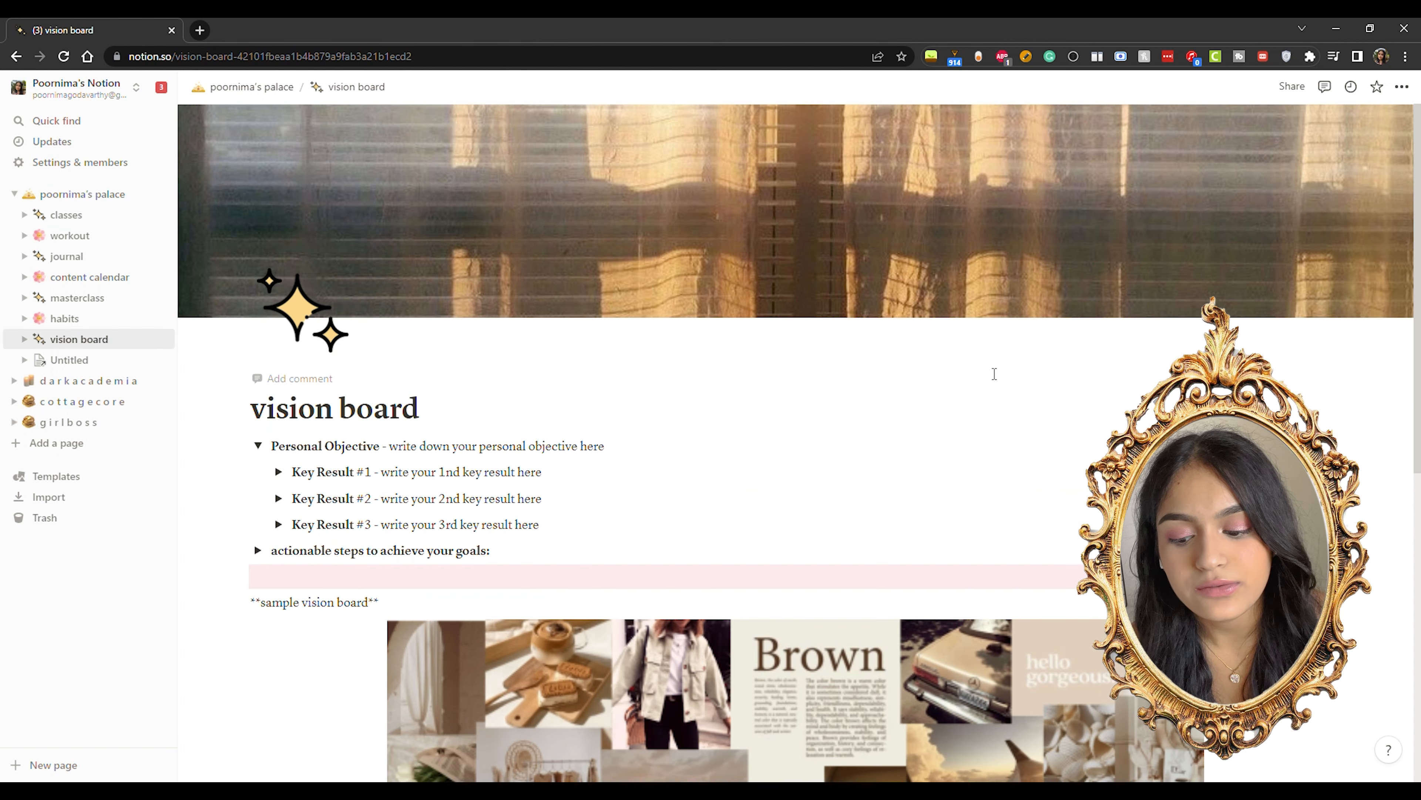
click(258, 446)
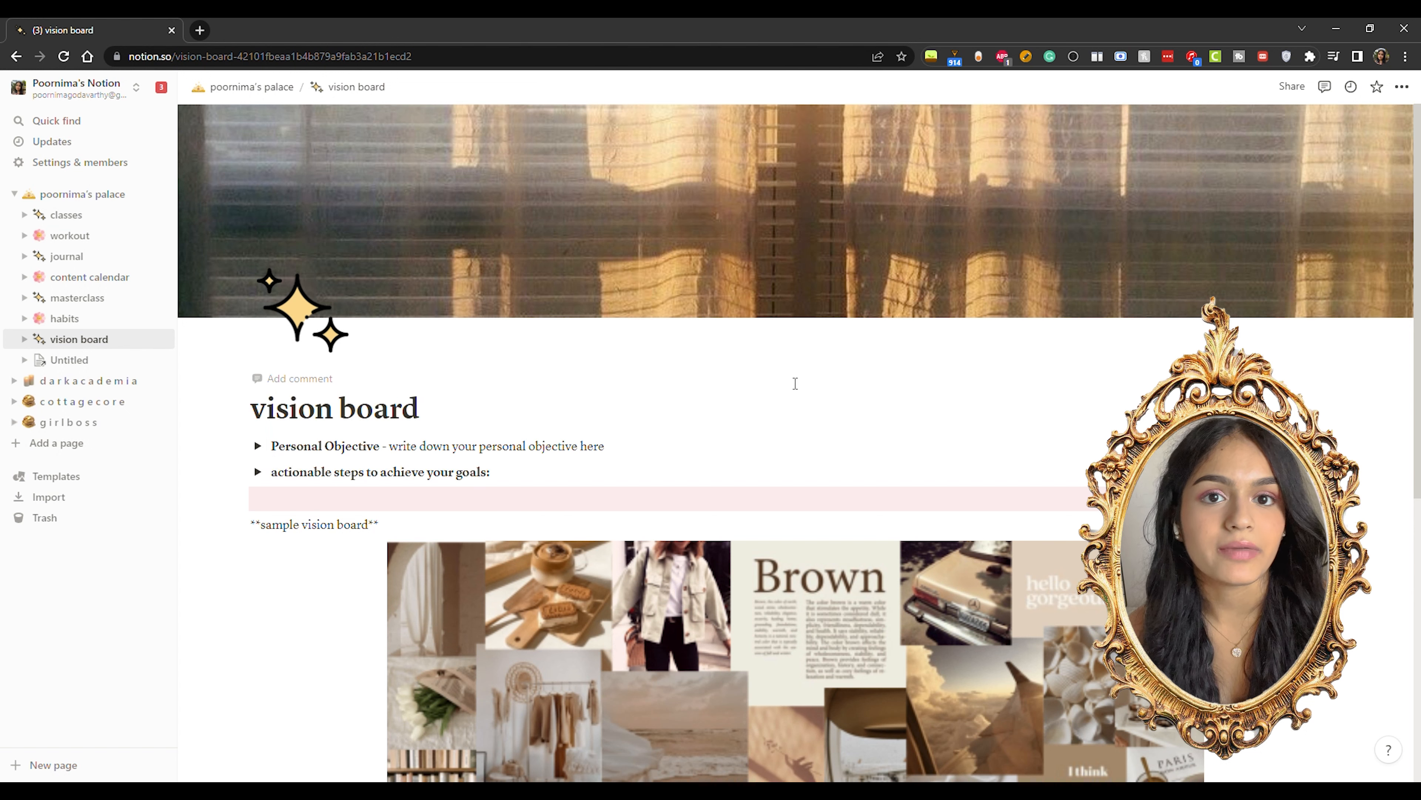
scroll(971, 298, down, 5)
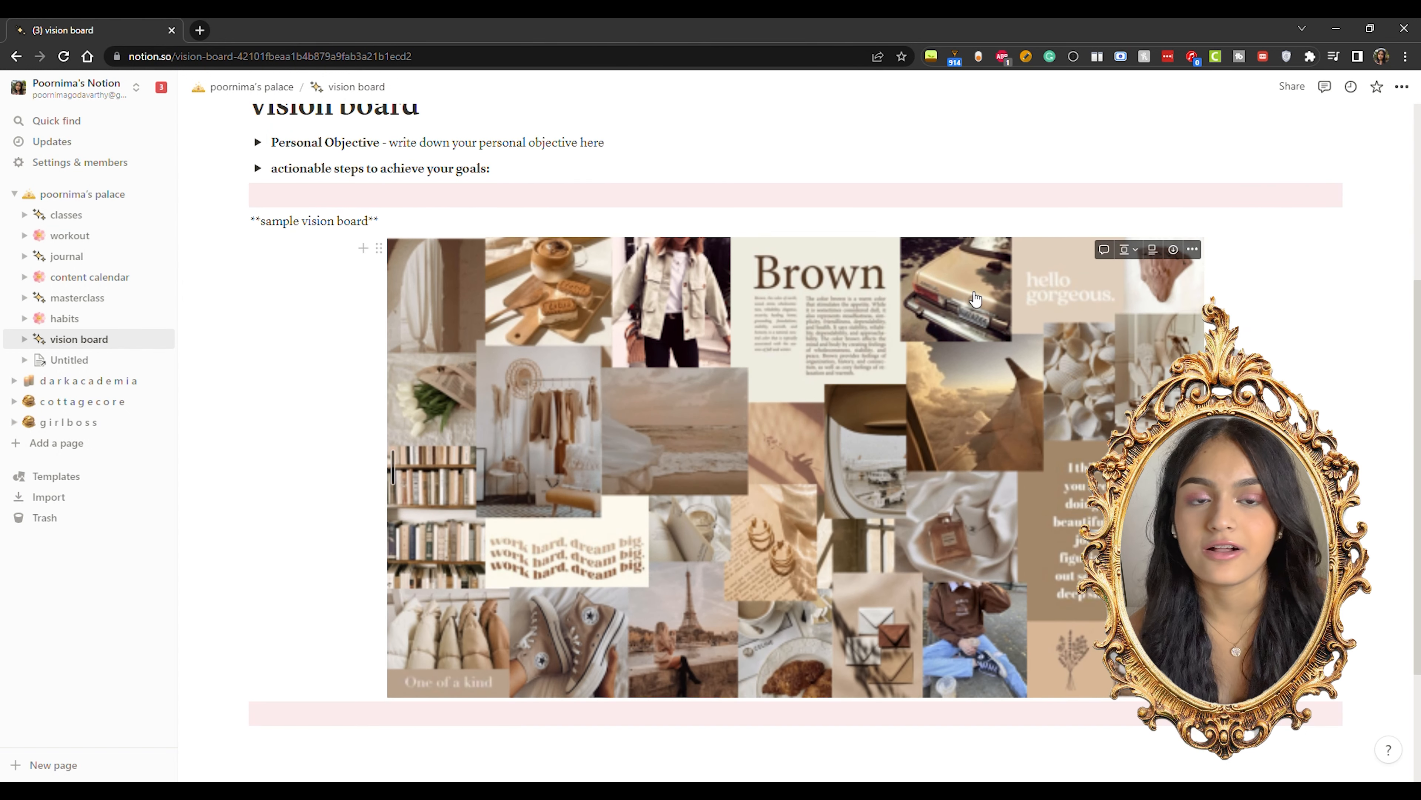
scroll(1273, 357, up, 1)
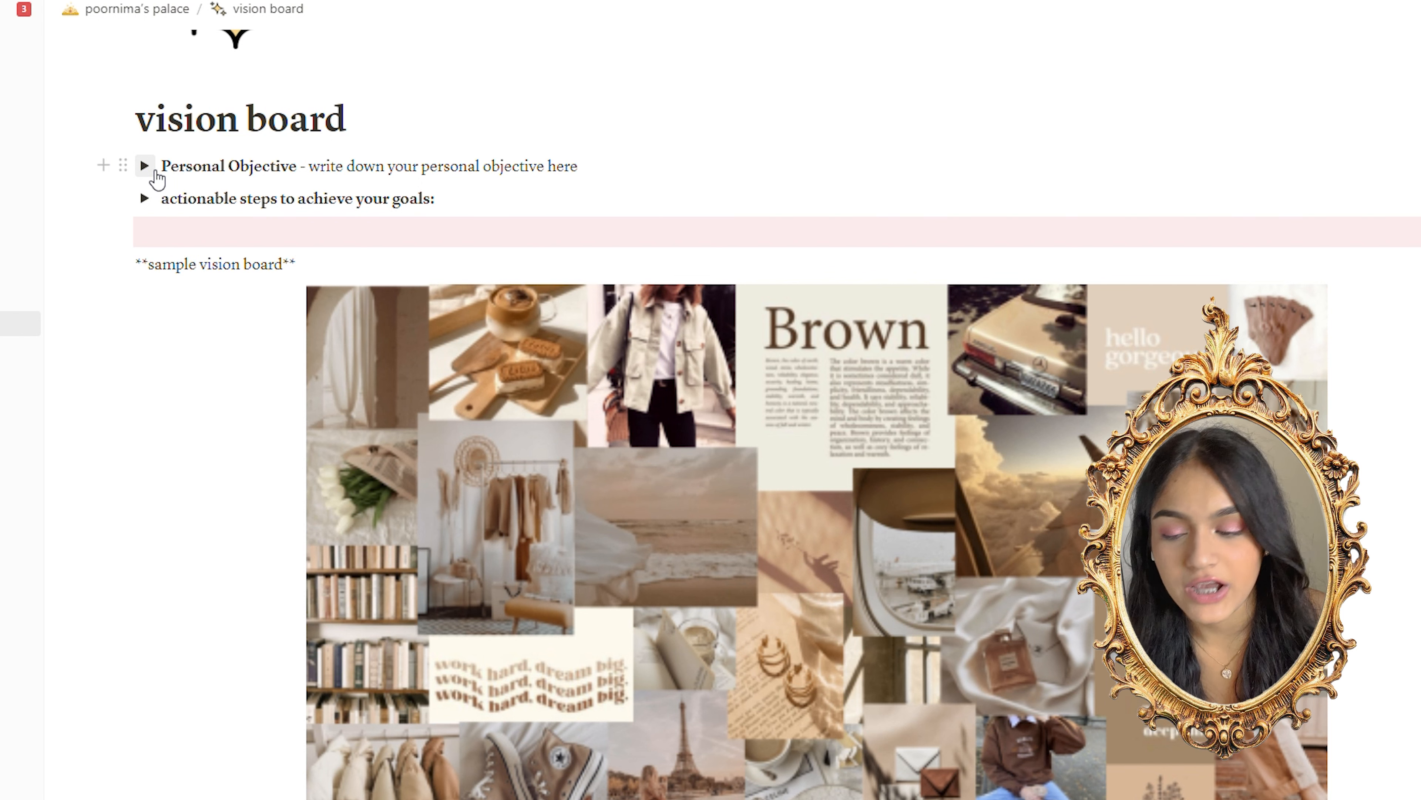
click(147, 167)
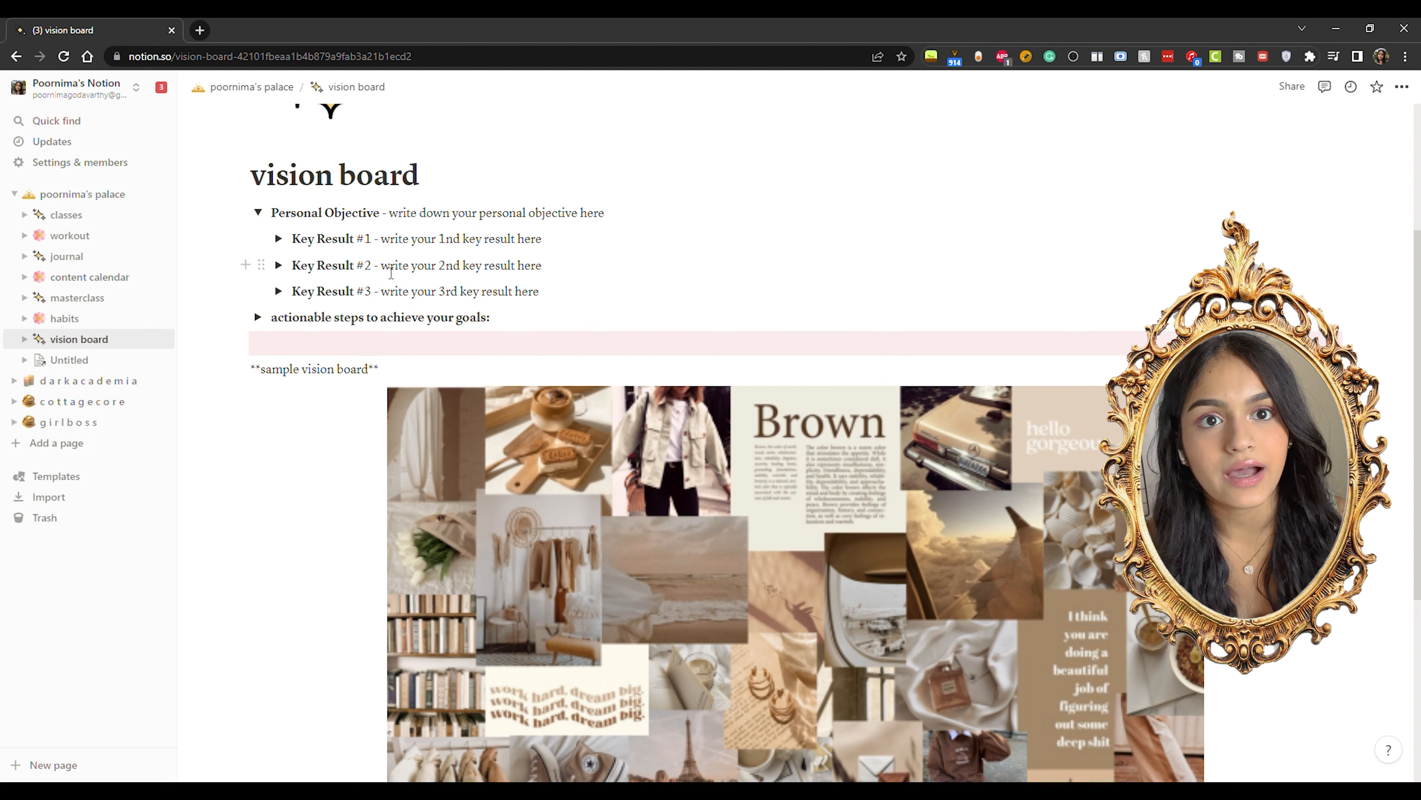
Return to the main dashboard page and try adding an empty embed block below the calendar section's embed note.
click(105, 195)
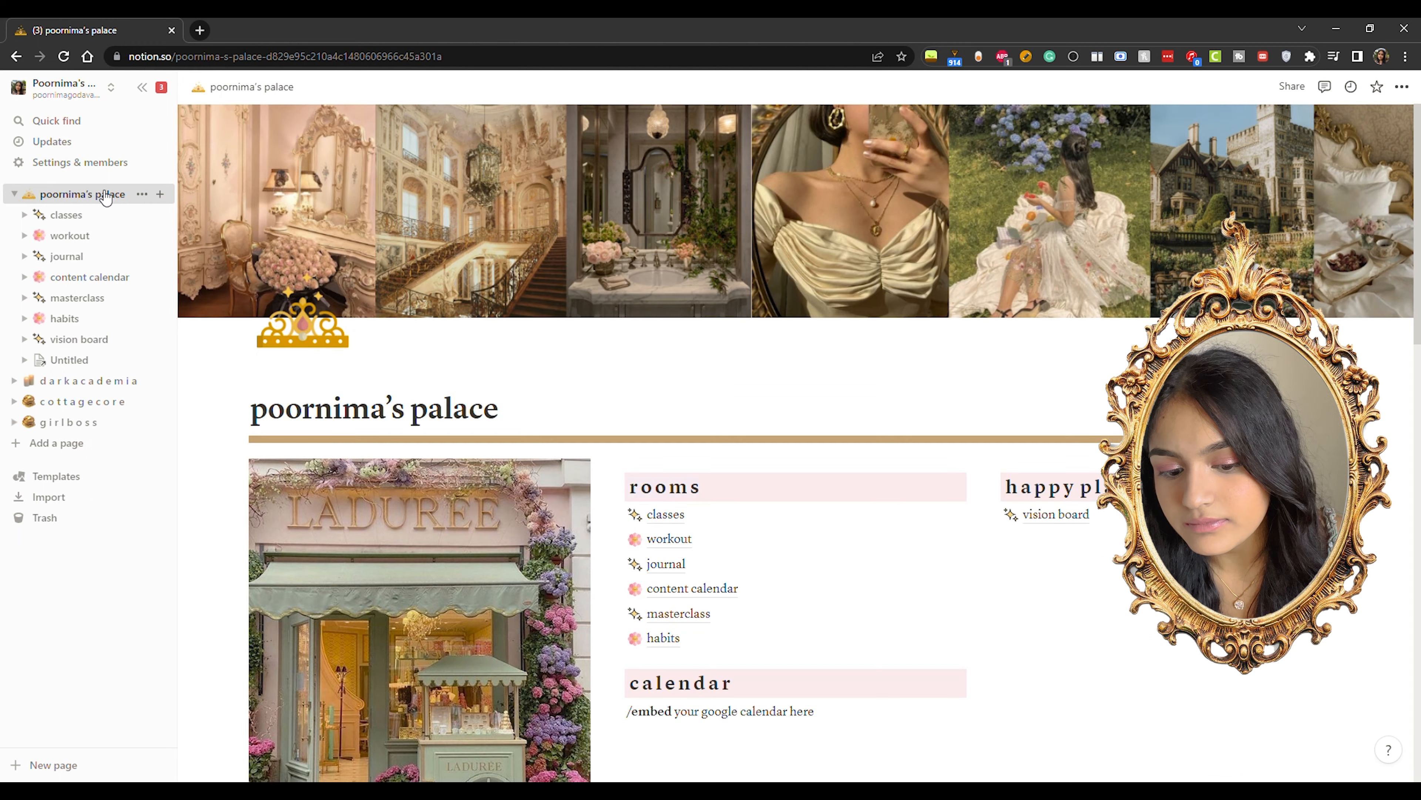
scroll(1031, 670, down, 3)
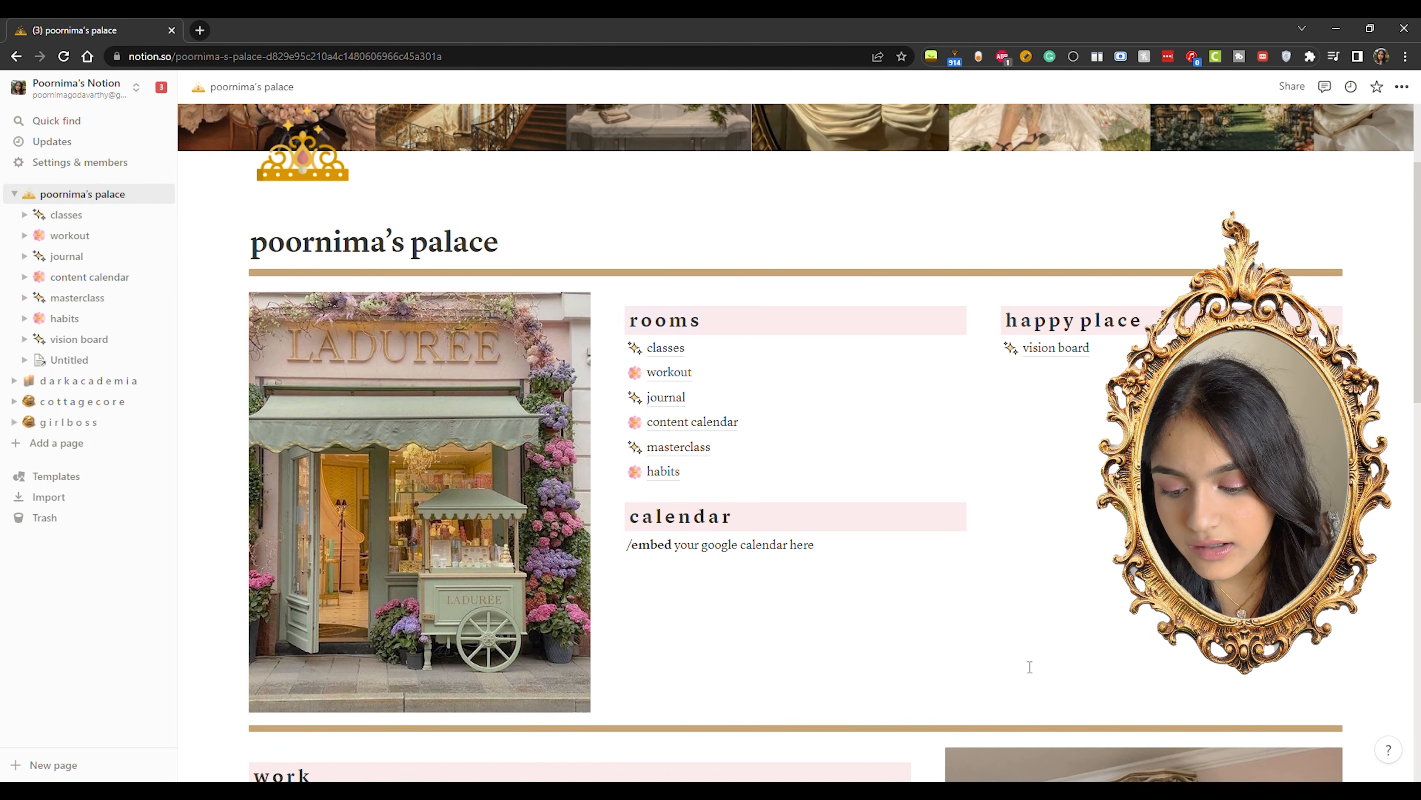
click(859, 554)
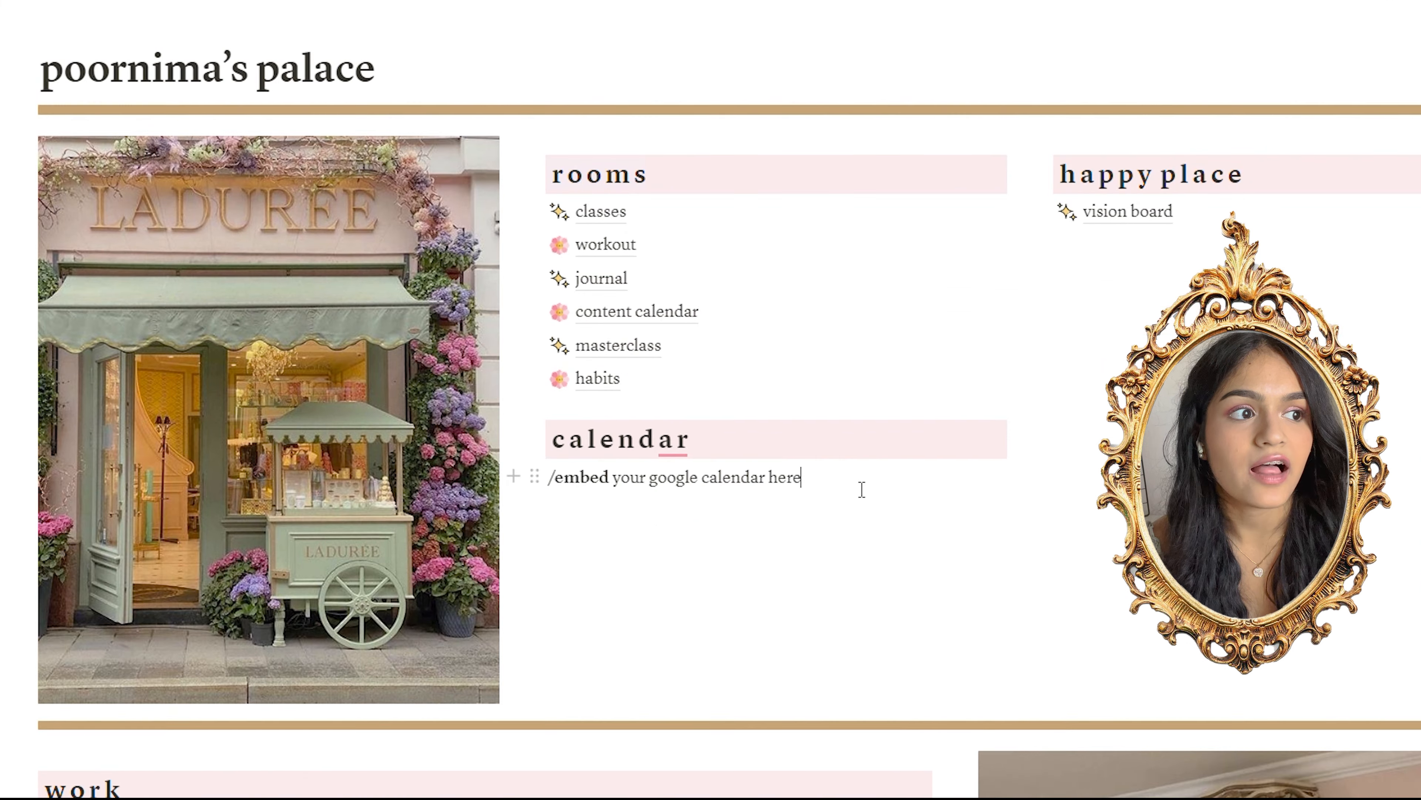
key(Return)
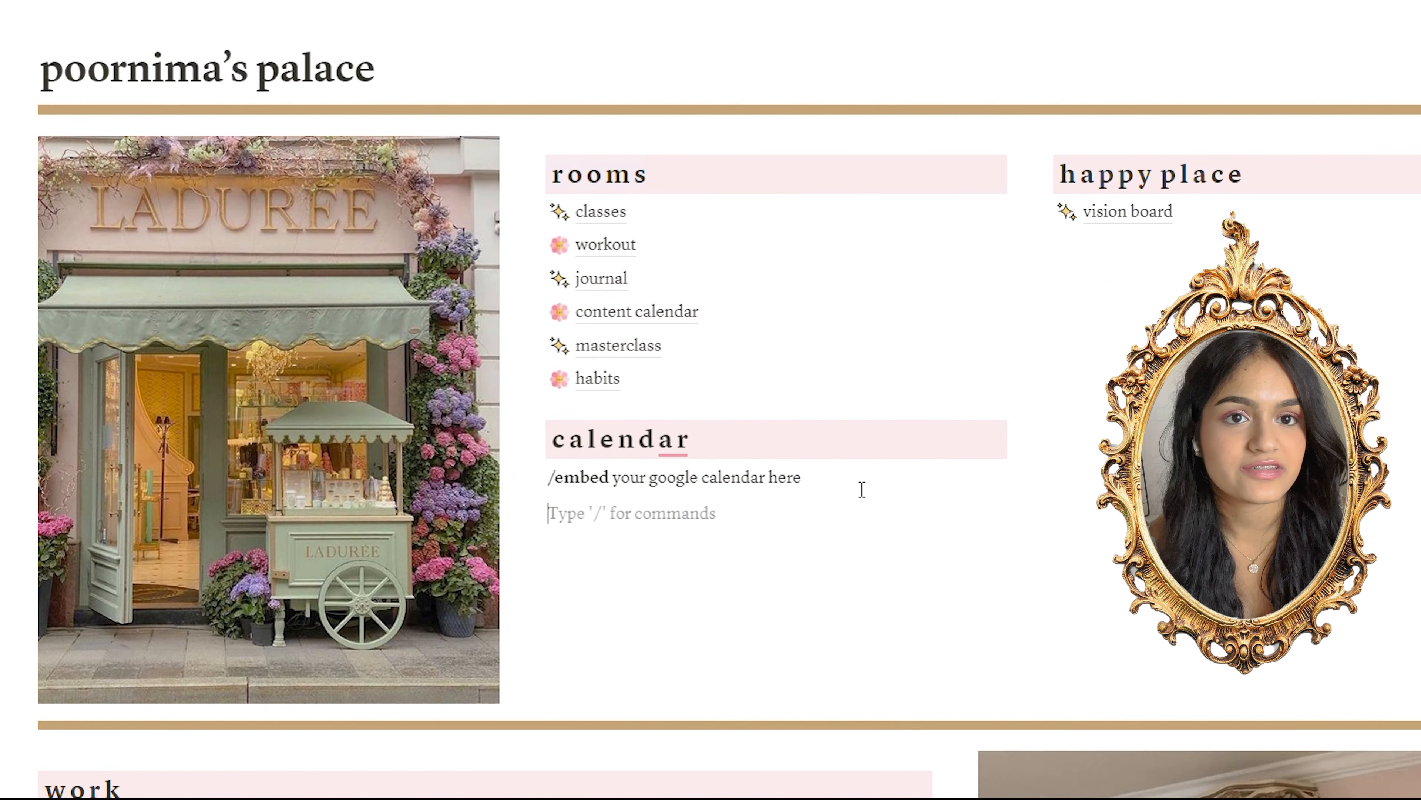
text(/embed)
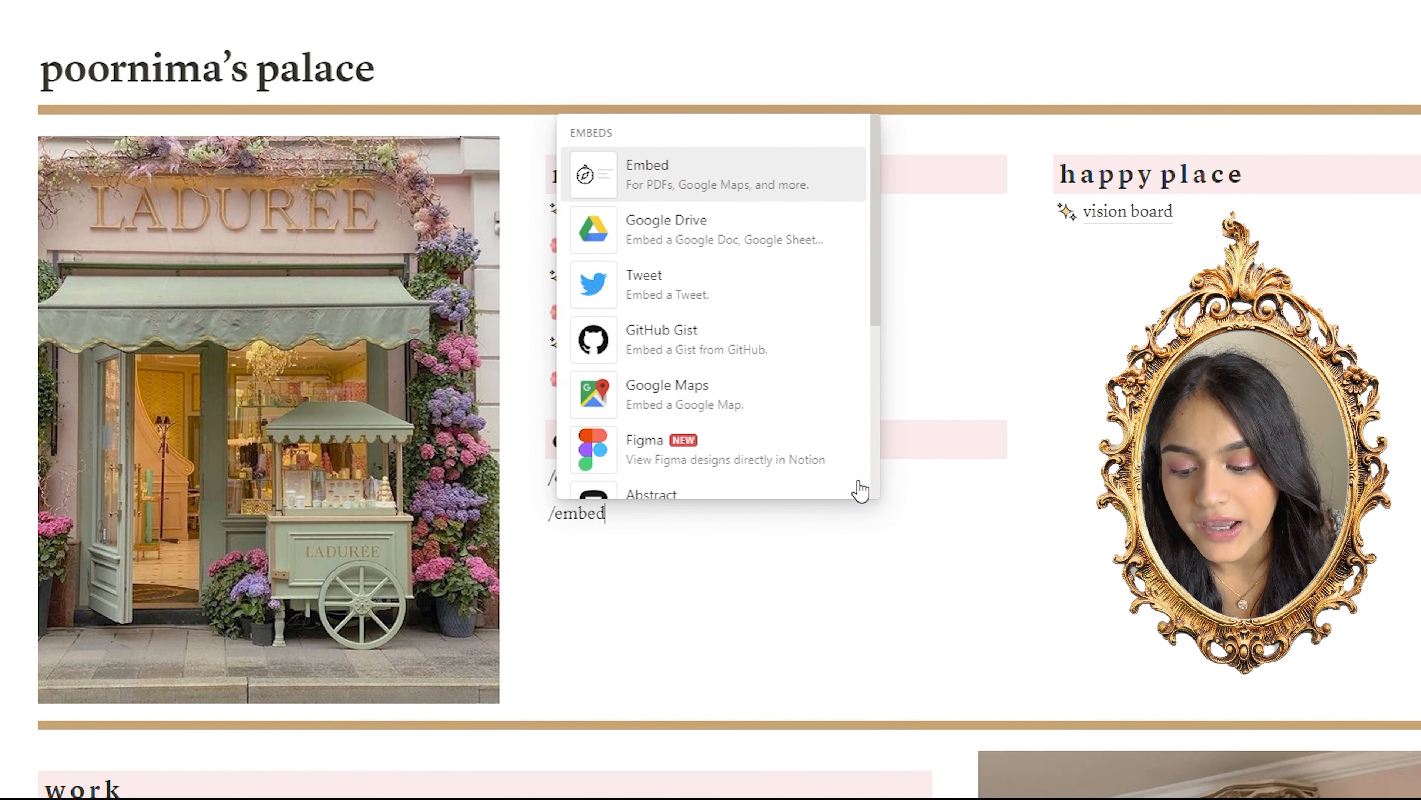
click(680, 158)
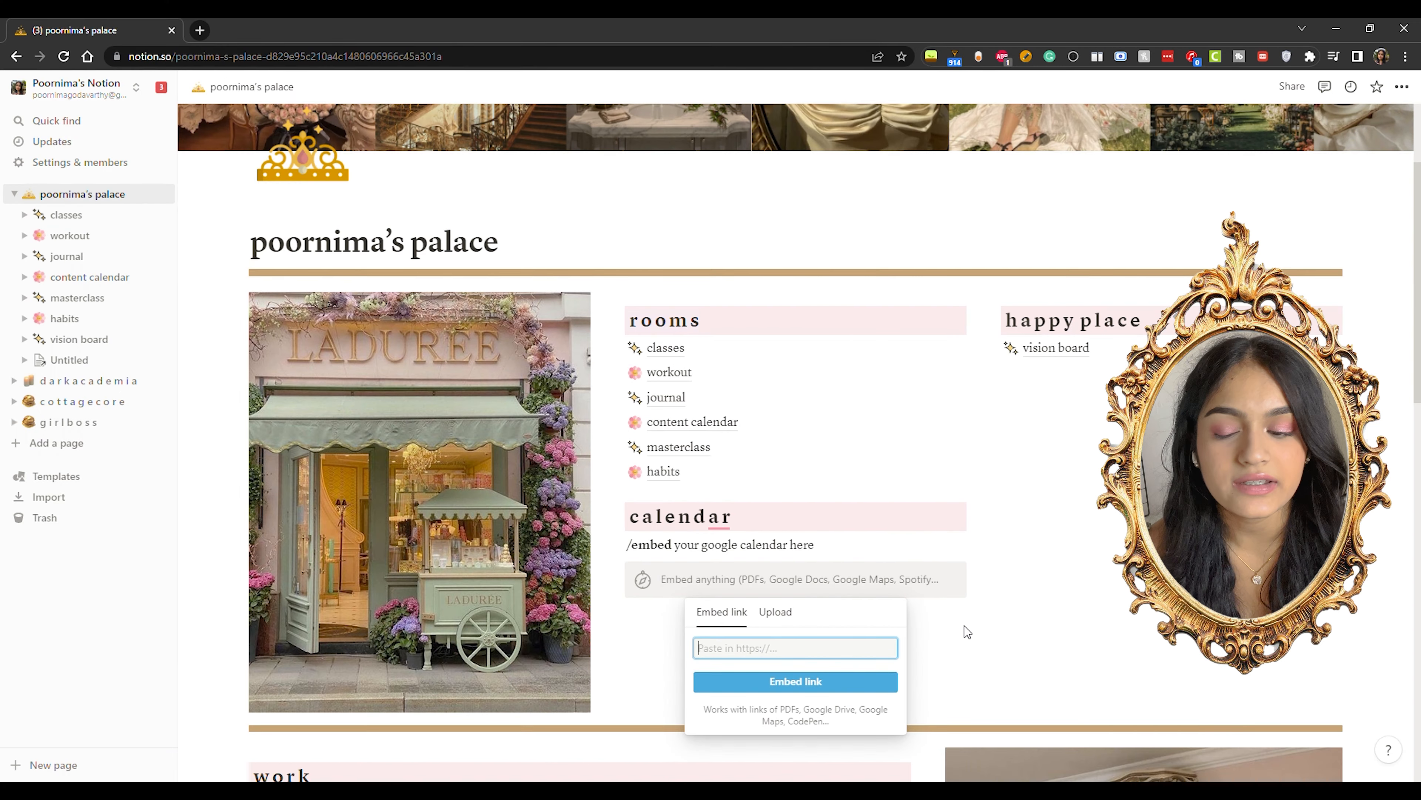
click(1014, 595)
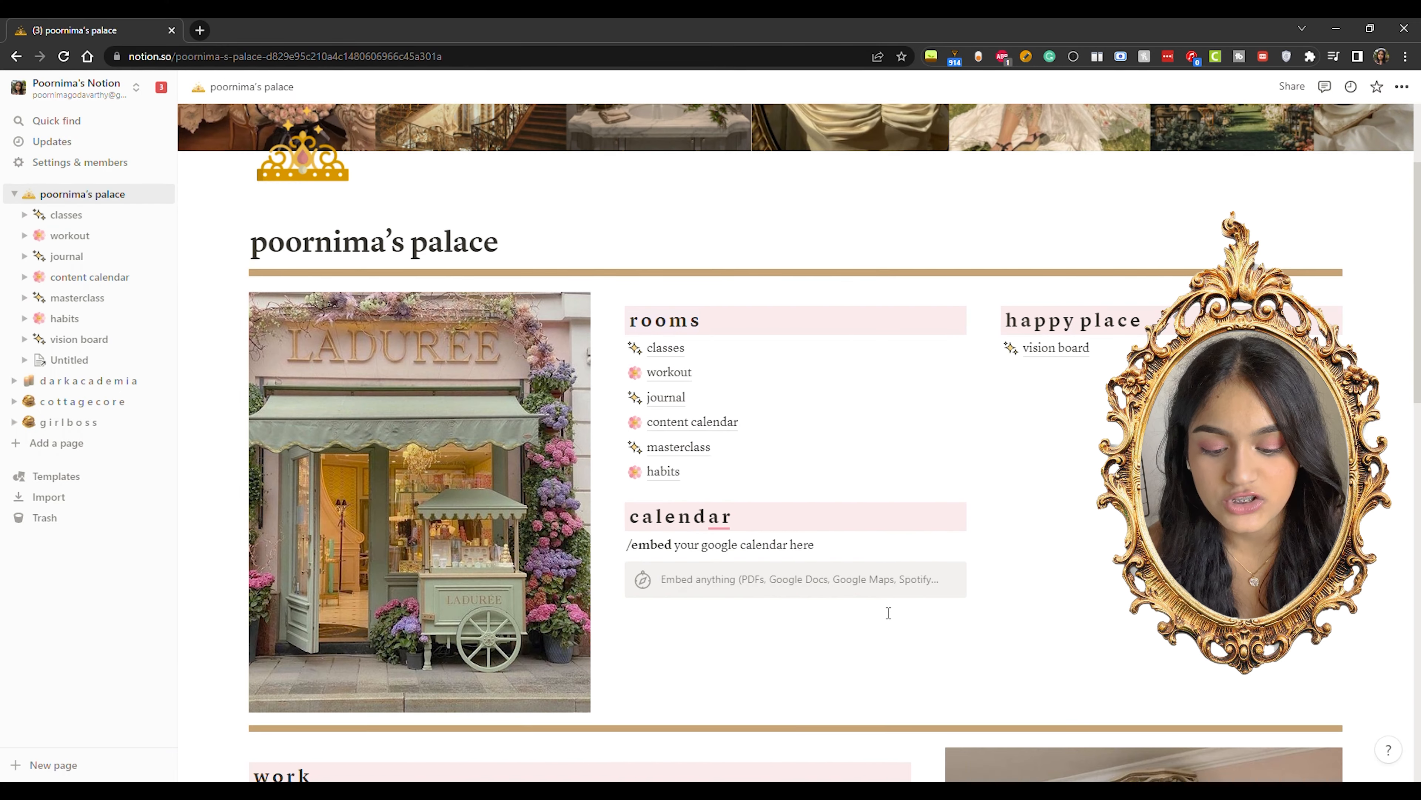
Undo the embed block insertion in the calendar section.
key(ctrl+z)
key(ctrl+z)
key(ctrl+z)
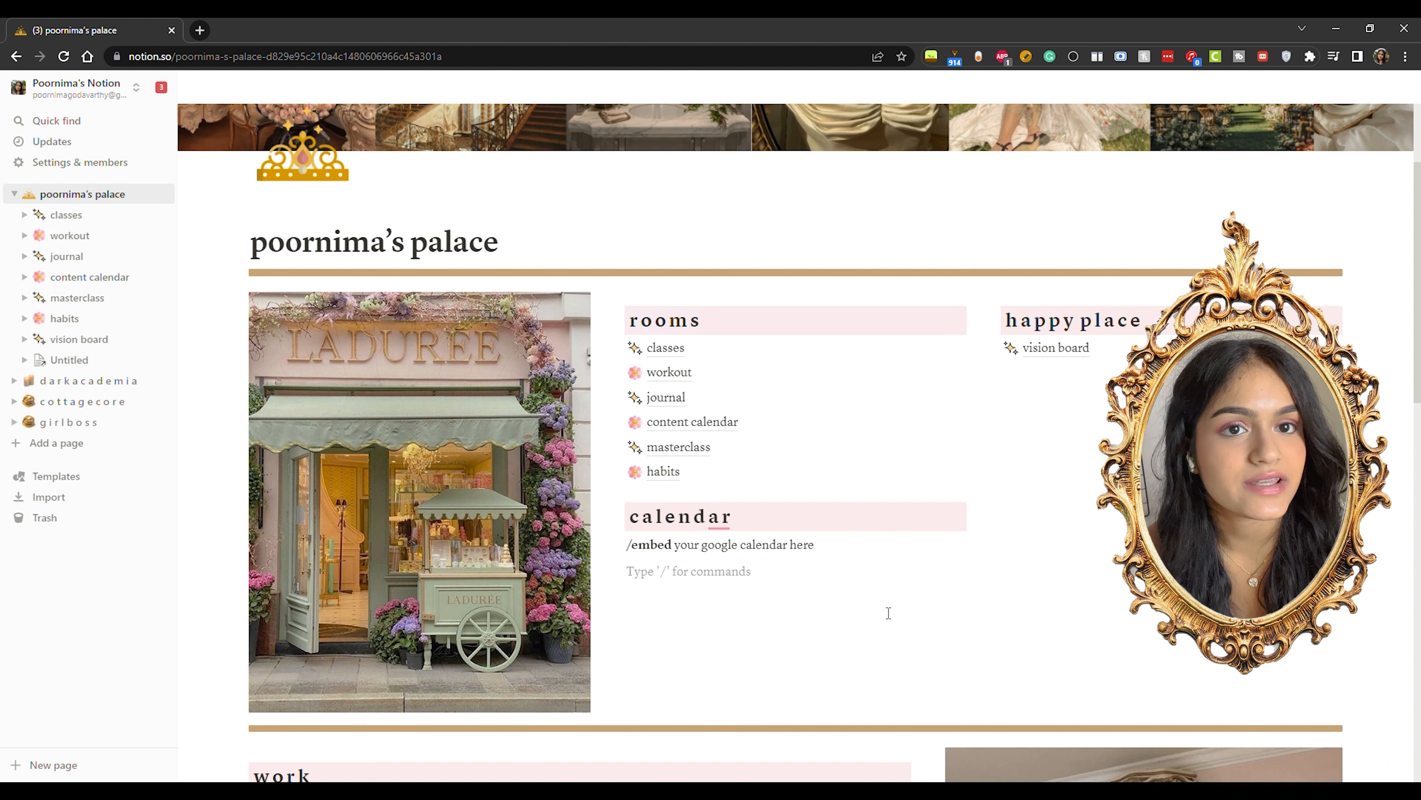
Enter "weee :D" as the first item of the brain dump list in the work section.
scroll(889, 612, down, 7)
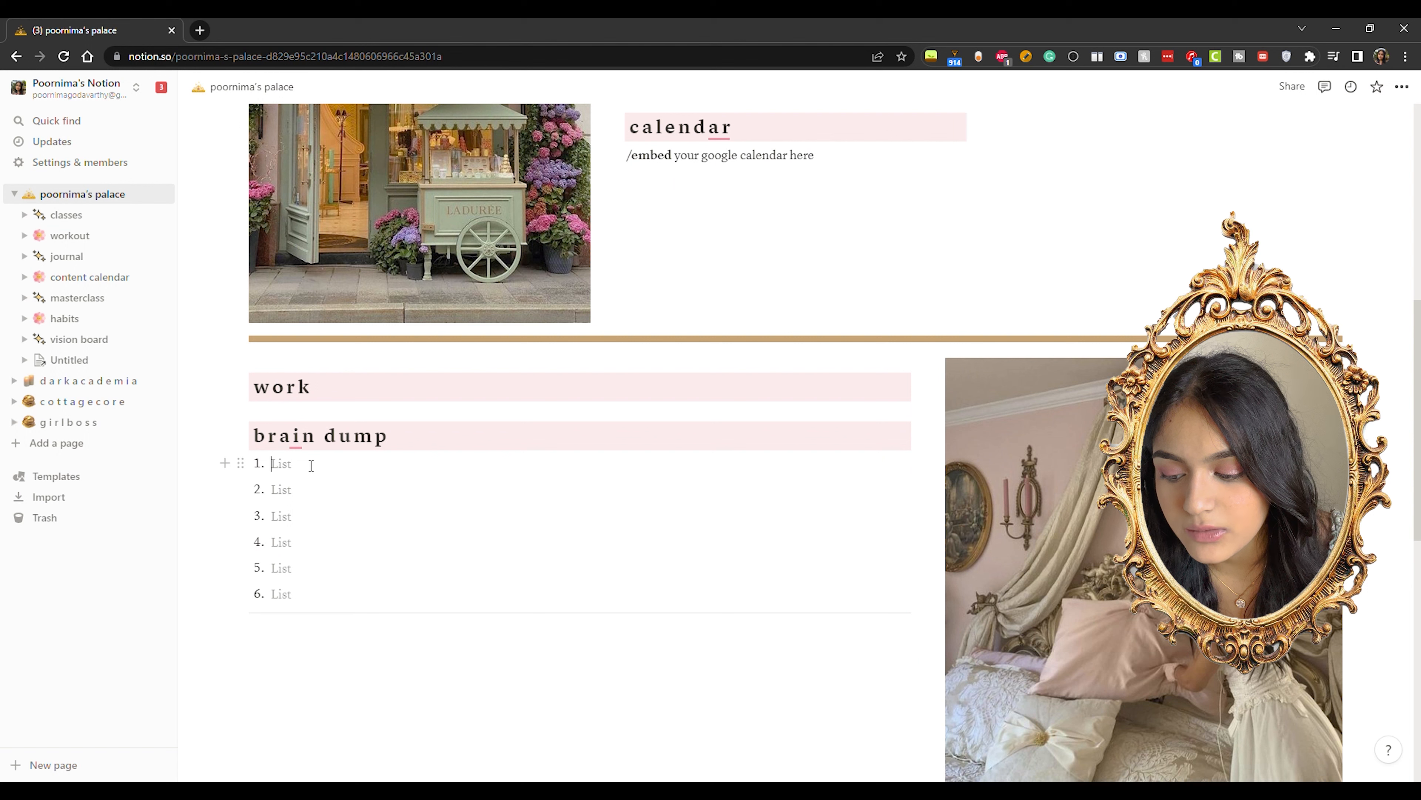
text(weee)
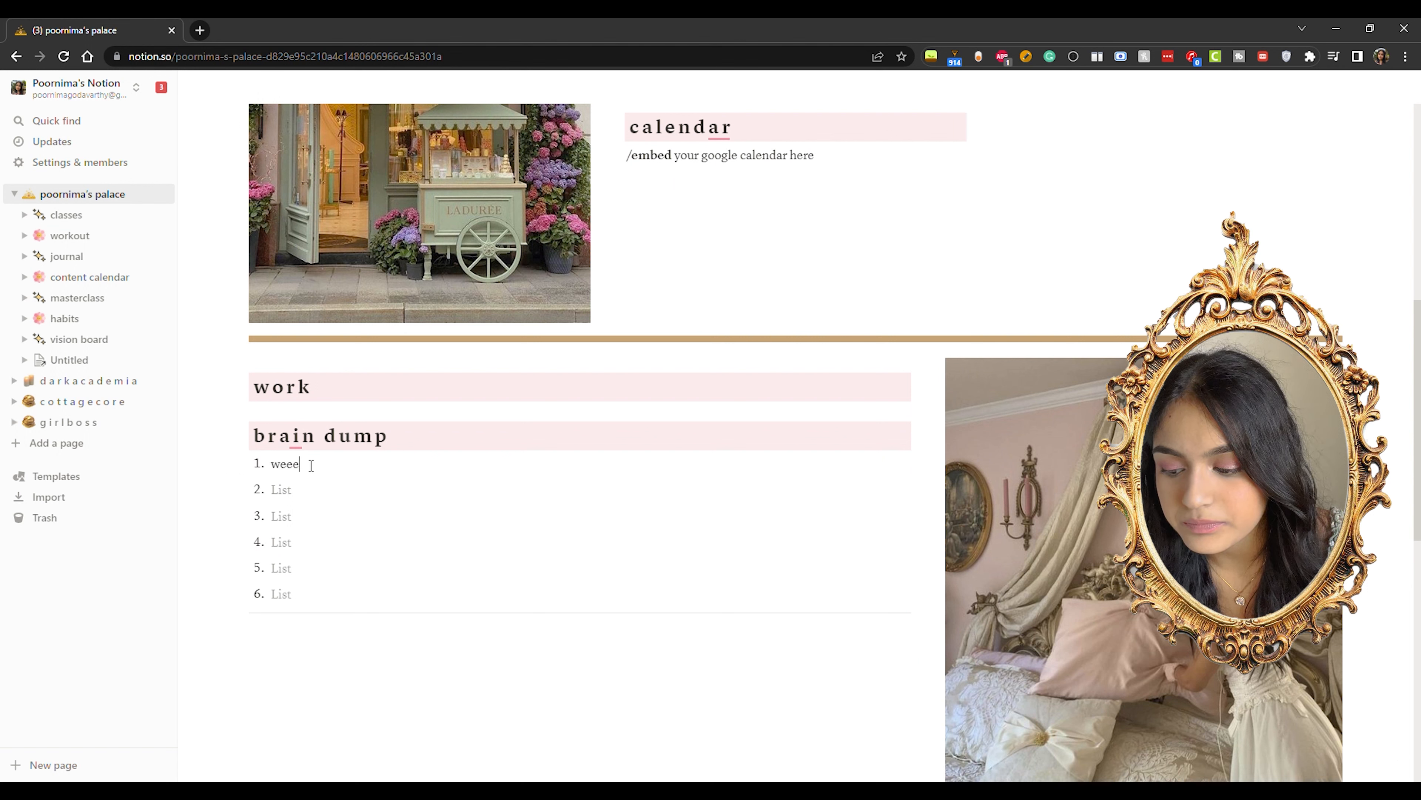
text( :D)
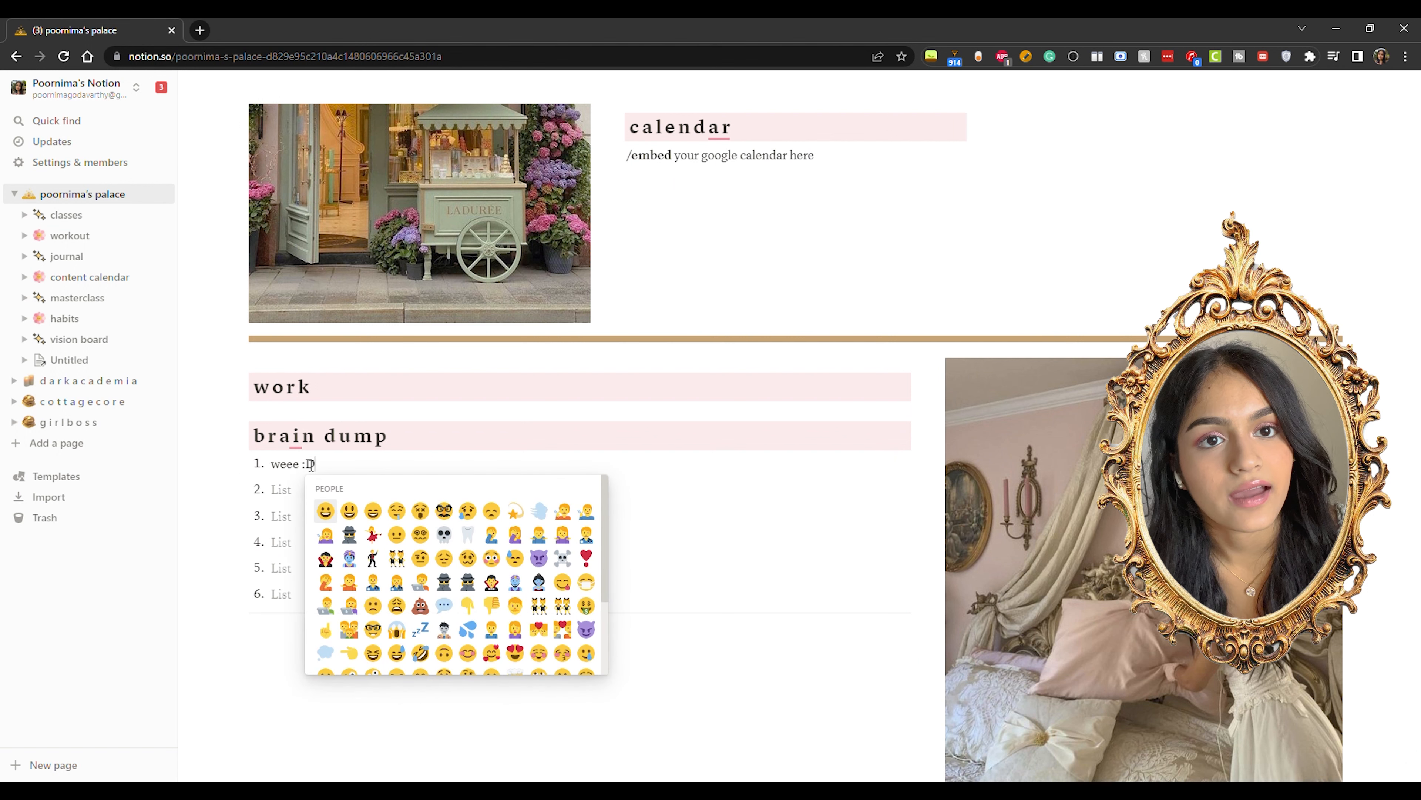
Clear all the text from the first item of the brain dump list.
key(BackSpace)
key(BackSpace)
key(BackSpace)
key(BackSpace)
key(BackSpace)
key(BackSpace)
key(BackSpace)
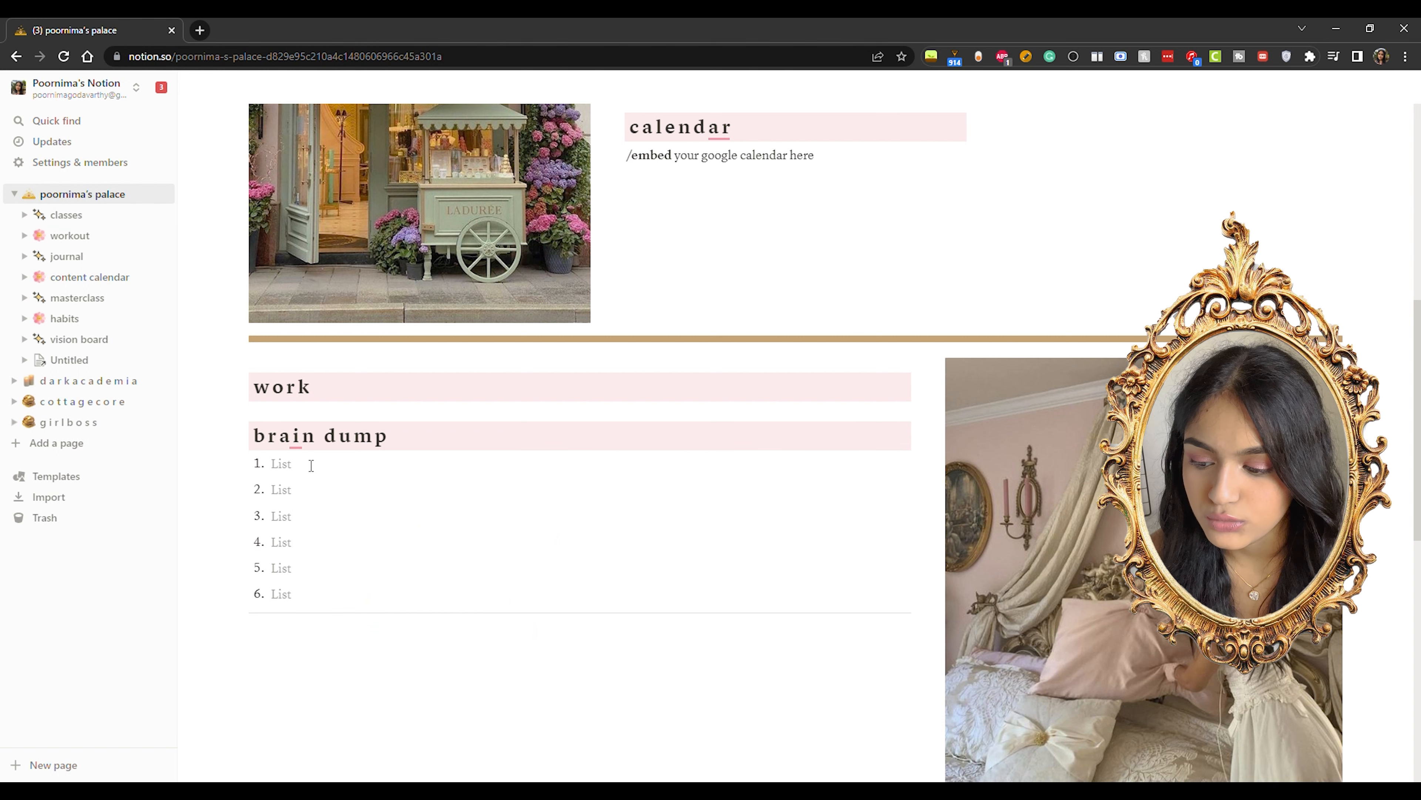
Add a to-do named "thing" under Monday in the weekly planner and move it to Saturday's list.
scroll(311, 466, down, 4)
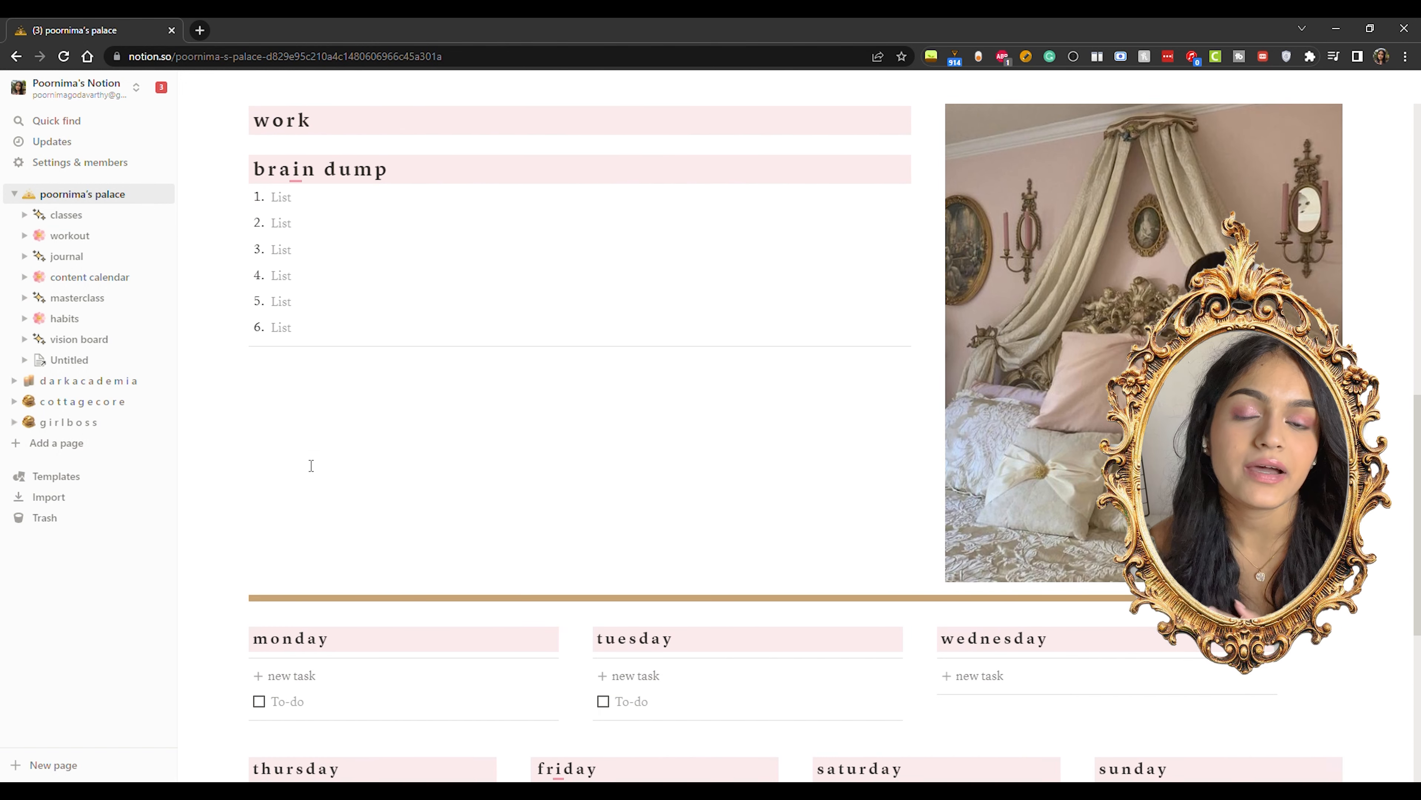
scroll(312, 465, down, 3)
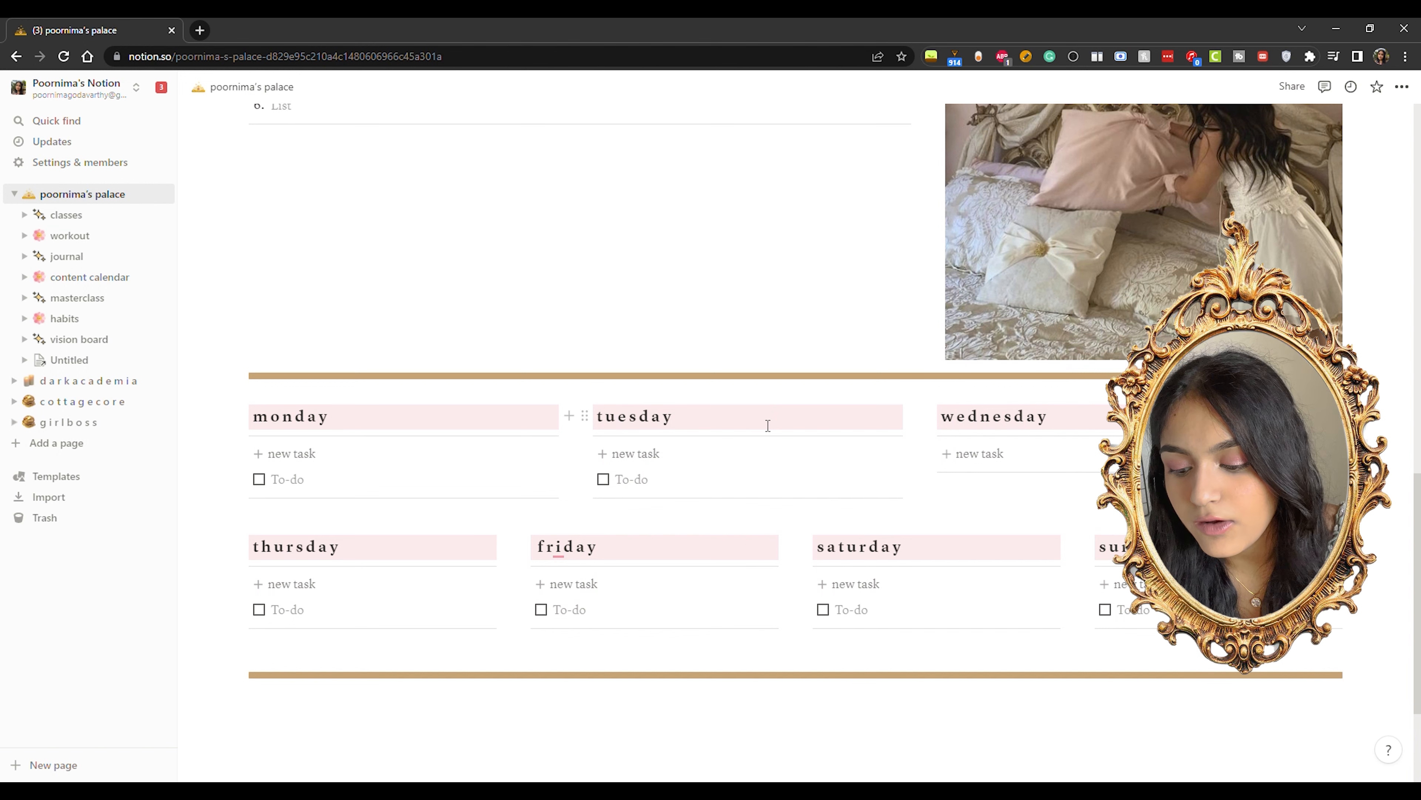
scroll(768, 426, up, 2)
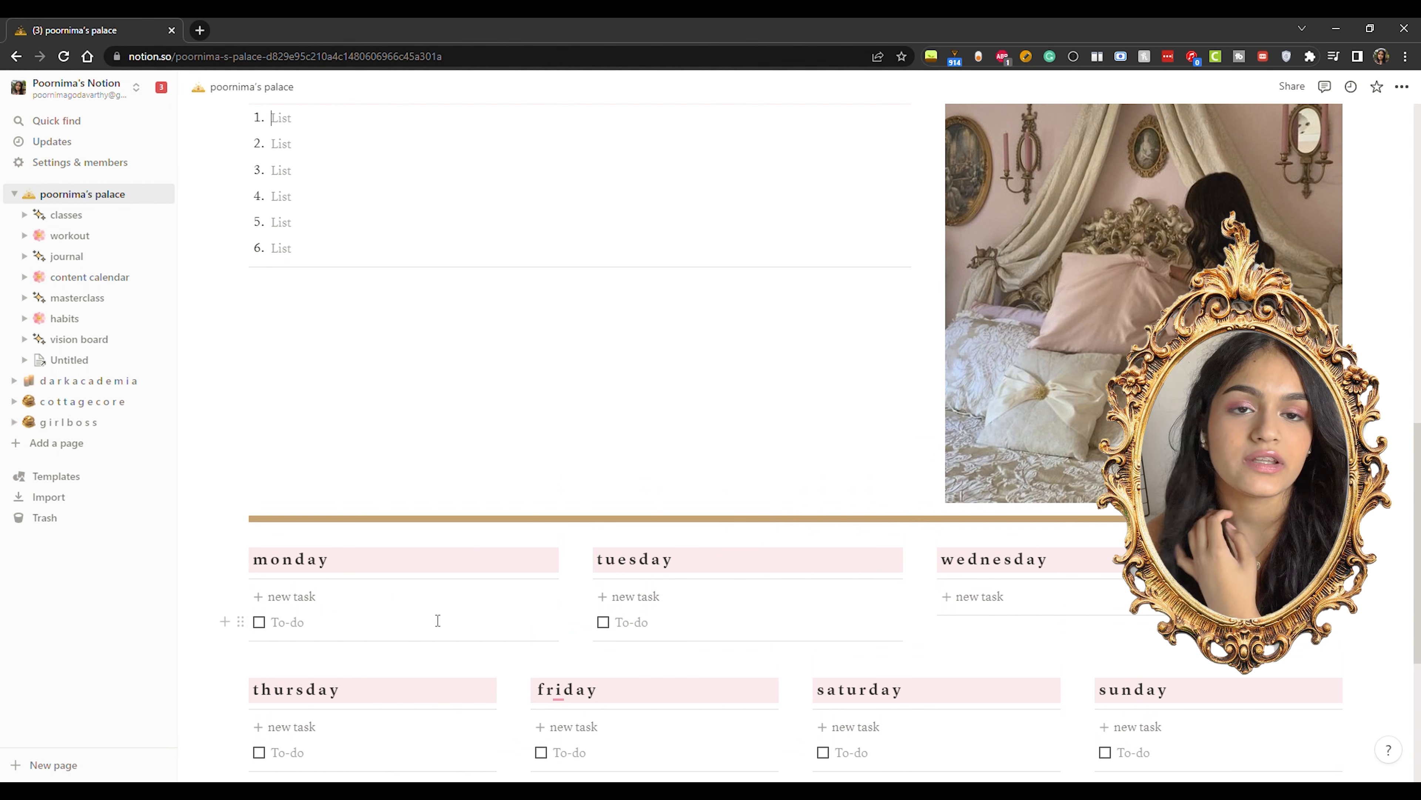
click(347, 602)
text(thing)
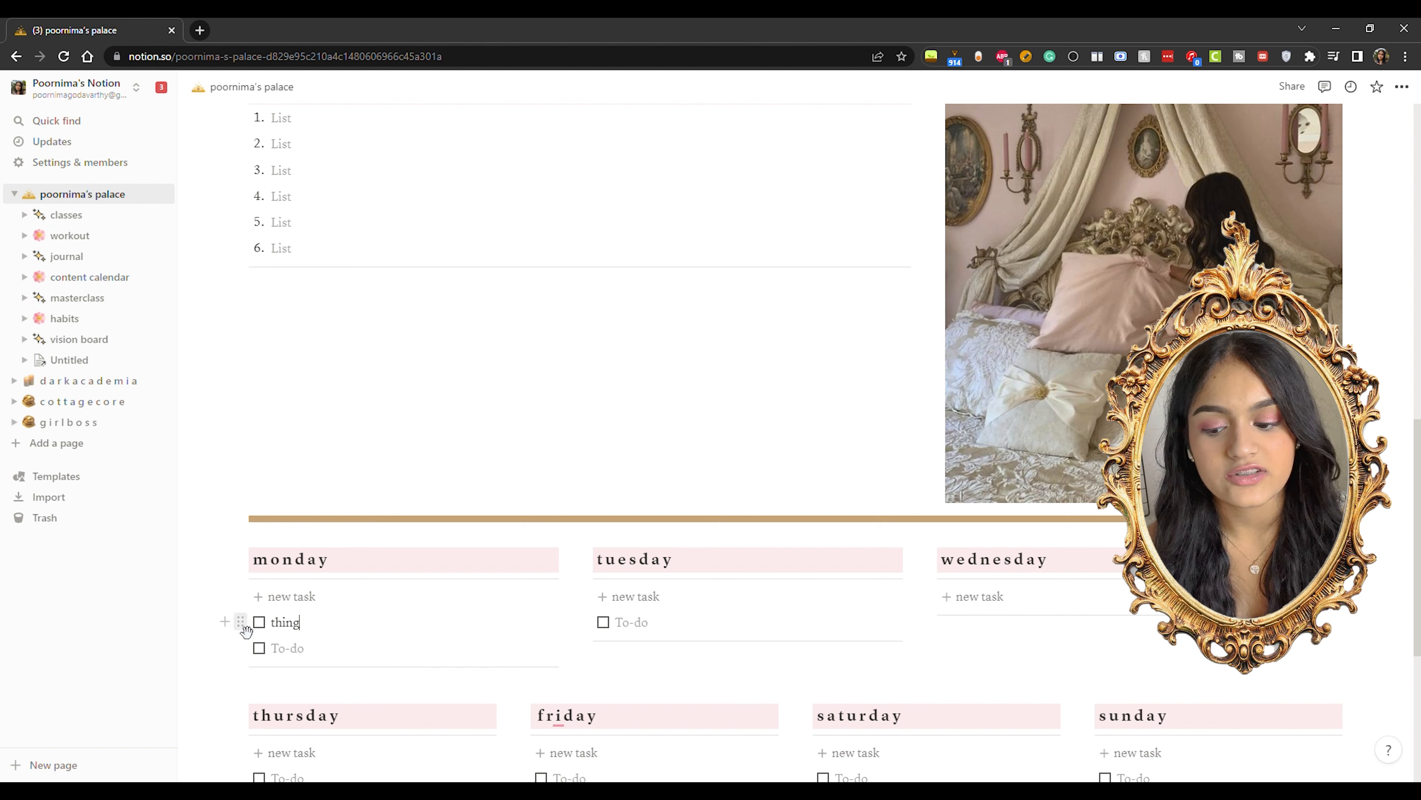
drag(241, 622, 854, 644)
click(871, 689)
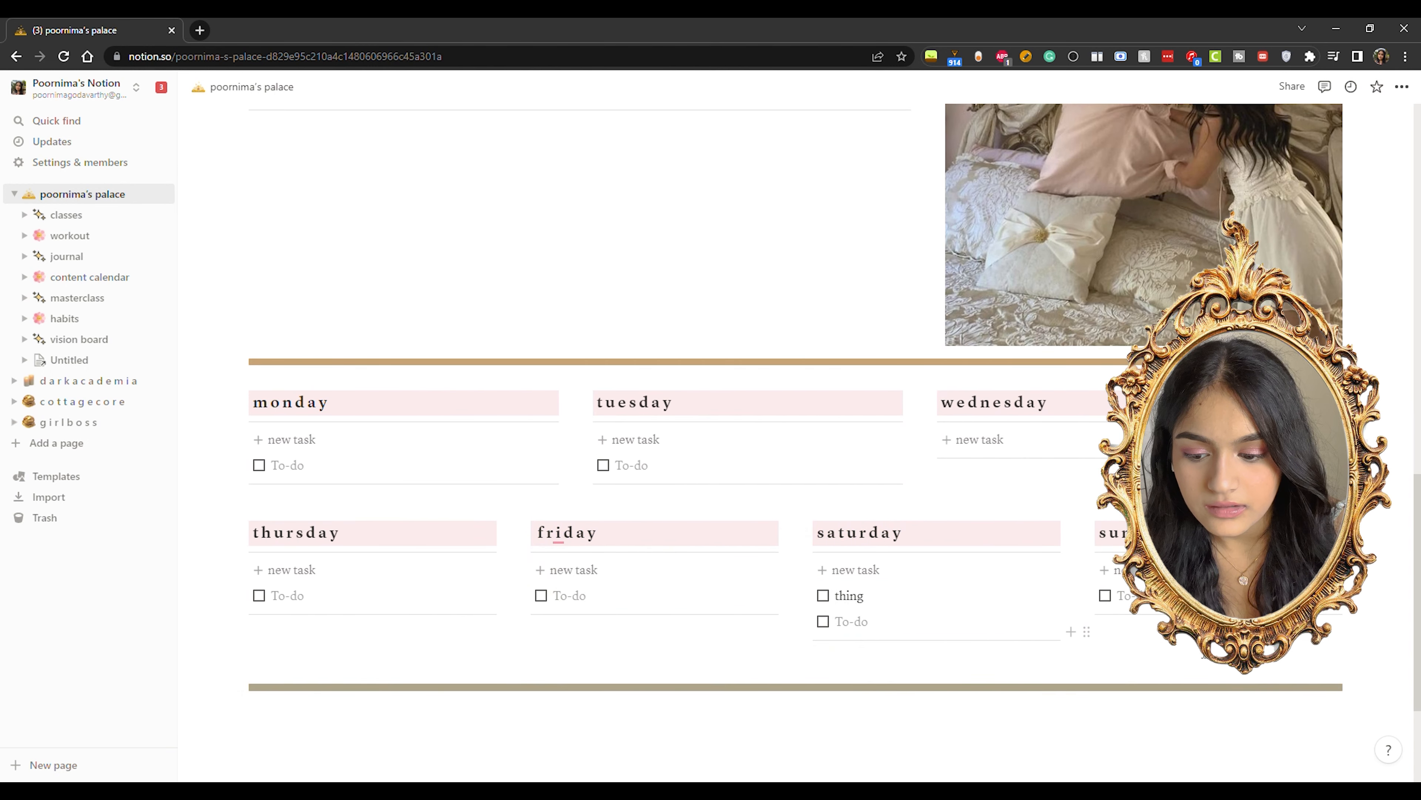
Try moving the whole Sunday section ahead of Saturday in the weekly planner, and undo the move.
drag(1181, 532, 1172, 633)
drag(1095, 544, 822, 566)
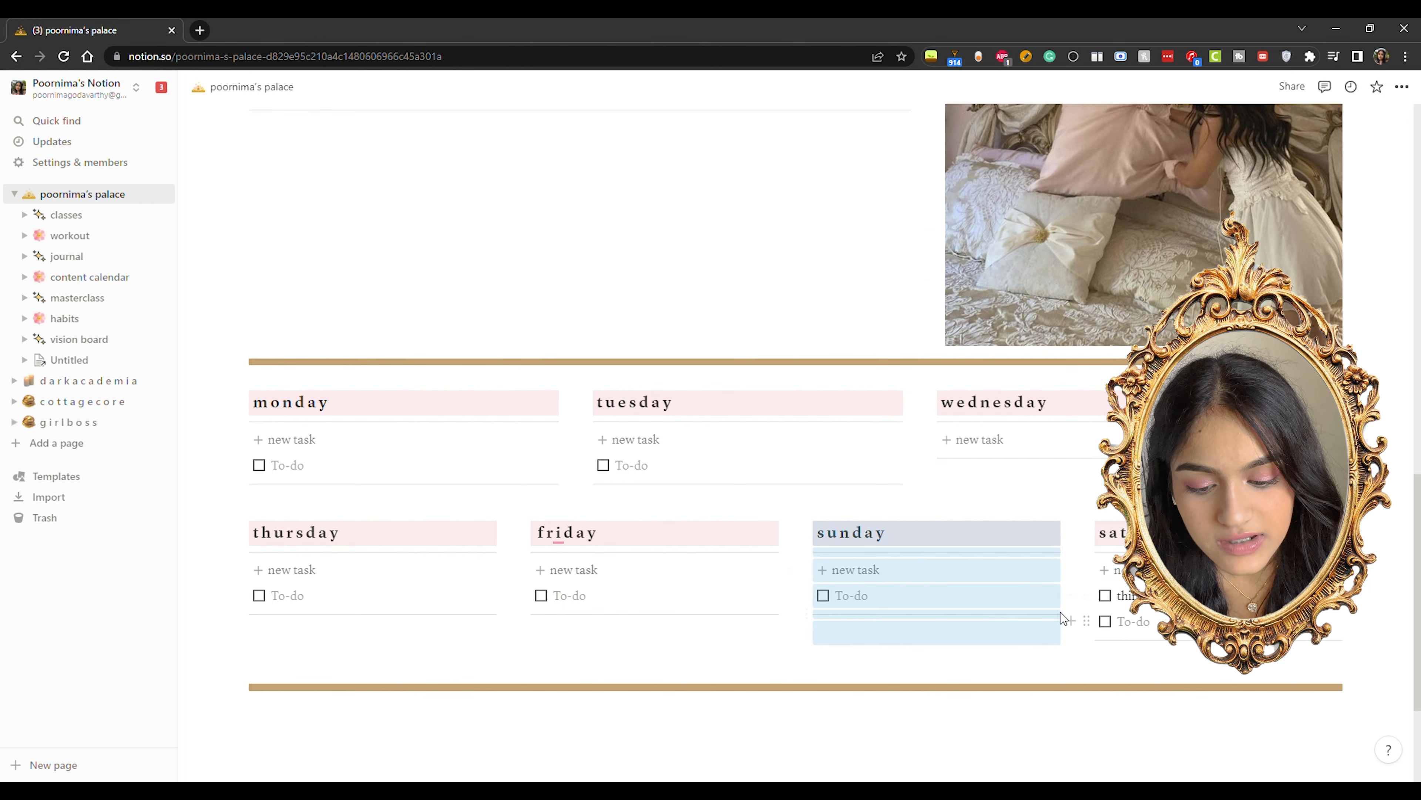
key(ctrl+z)
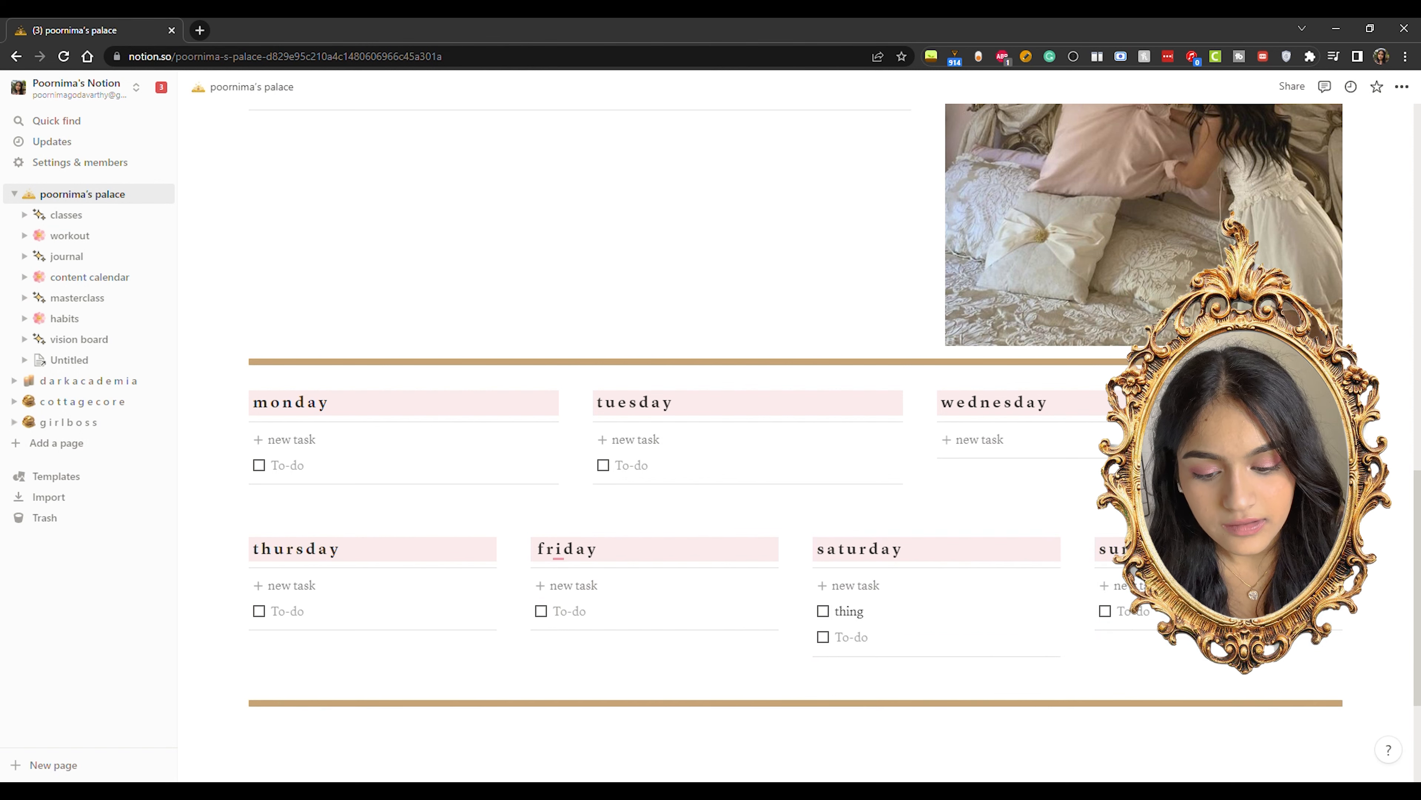
scroll(794, 442, up, 12)
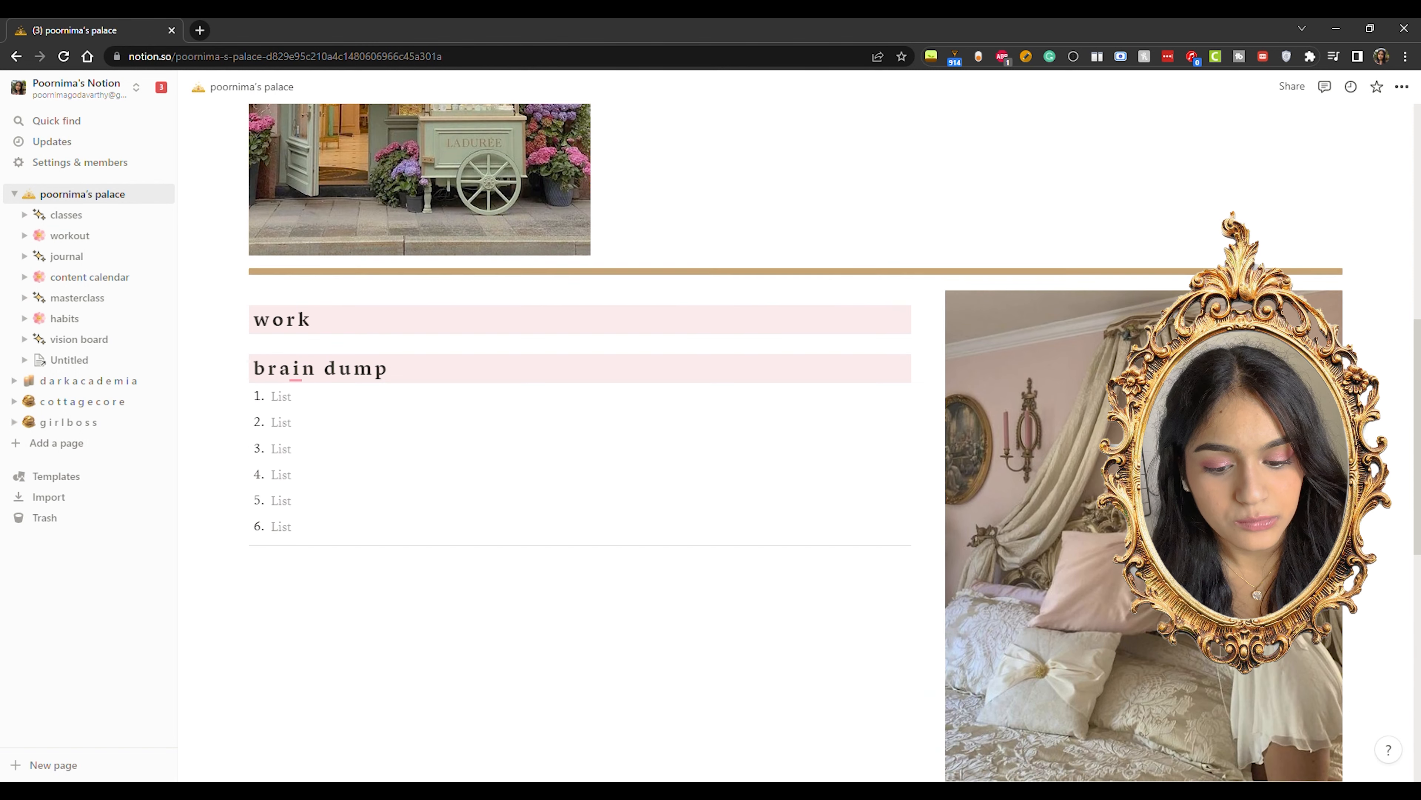
scroll(795, 442, up, 5)
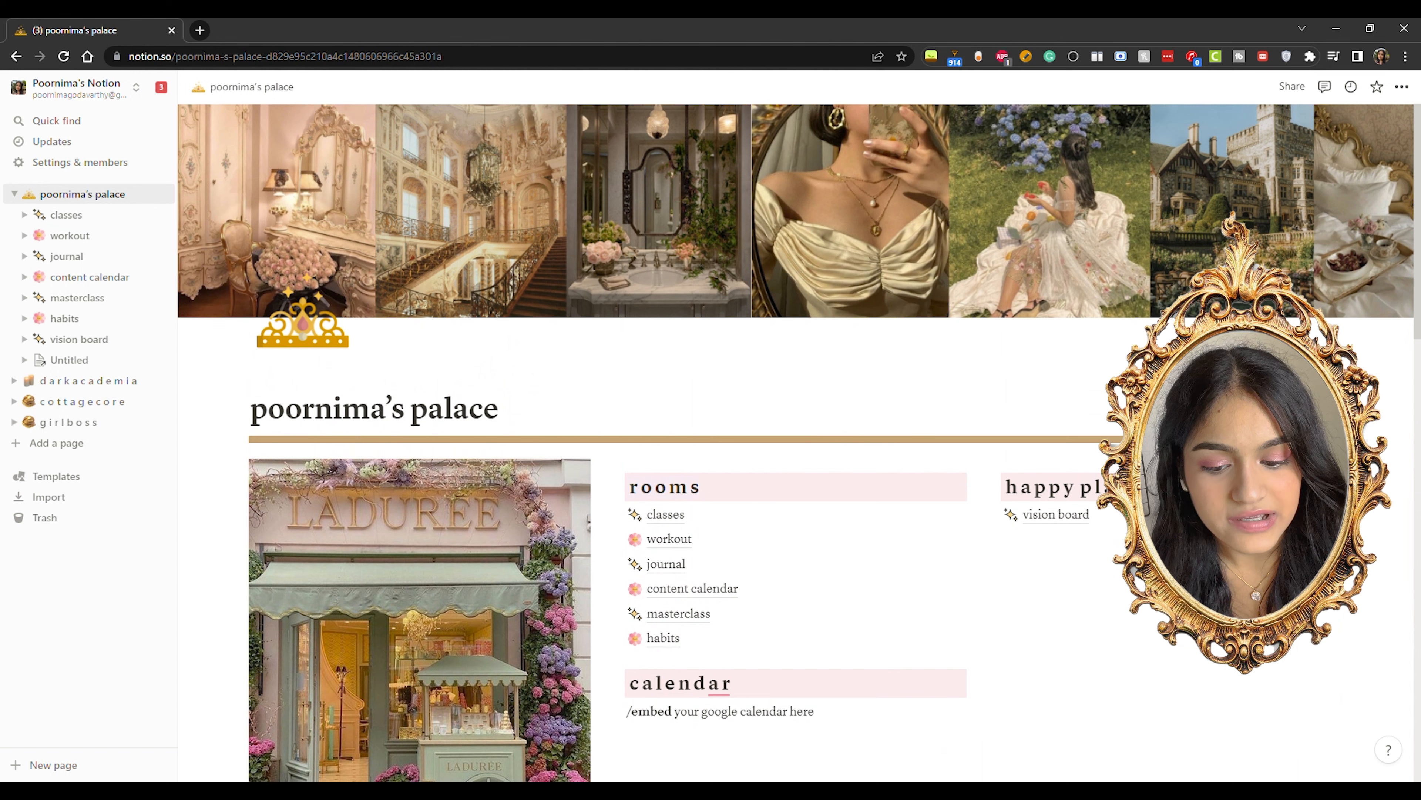
scroll(795, 442, down, 5)
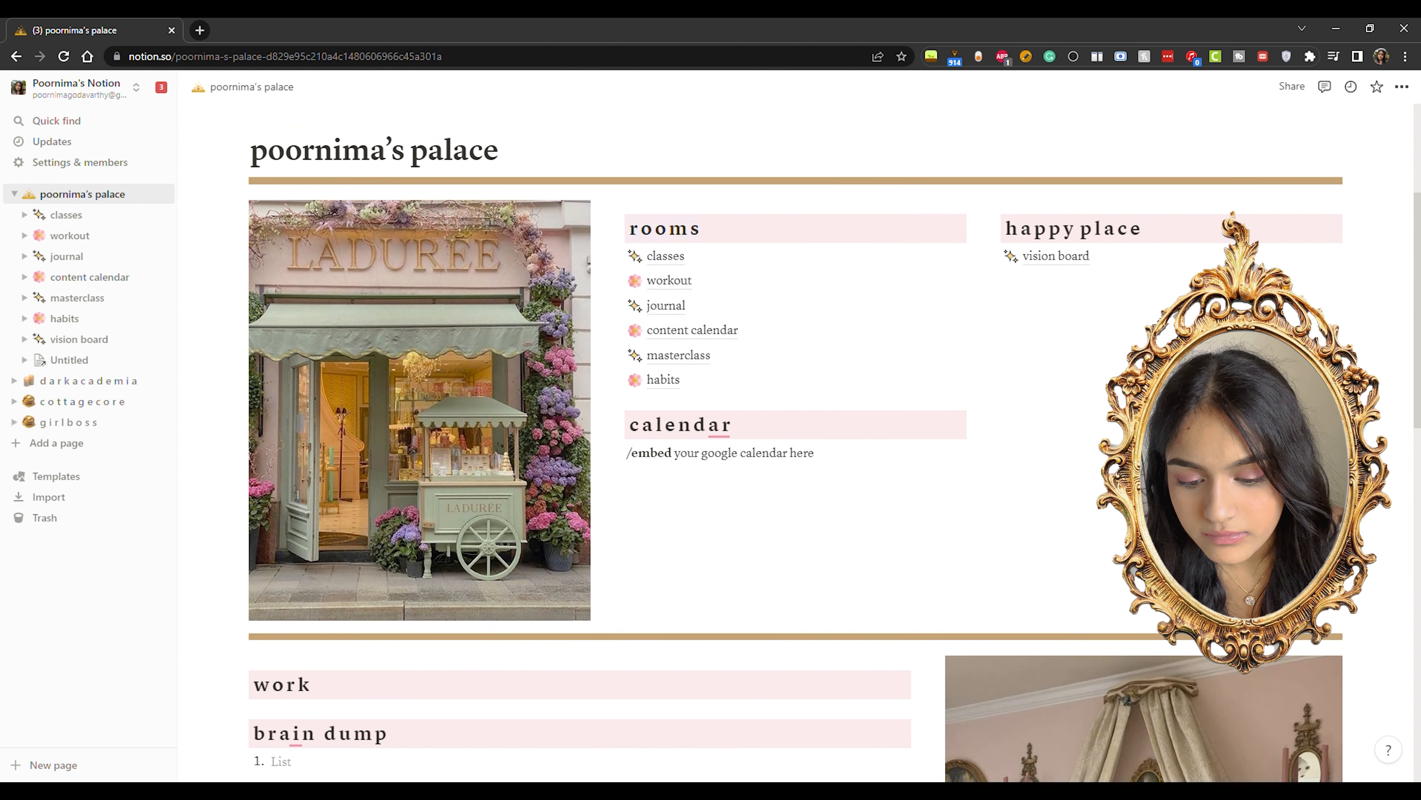
scroll(795, 442, up, 4)
scroll(795, 442, down, 1)
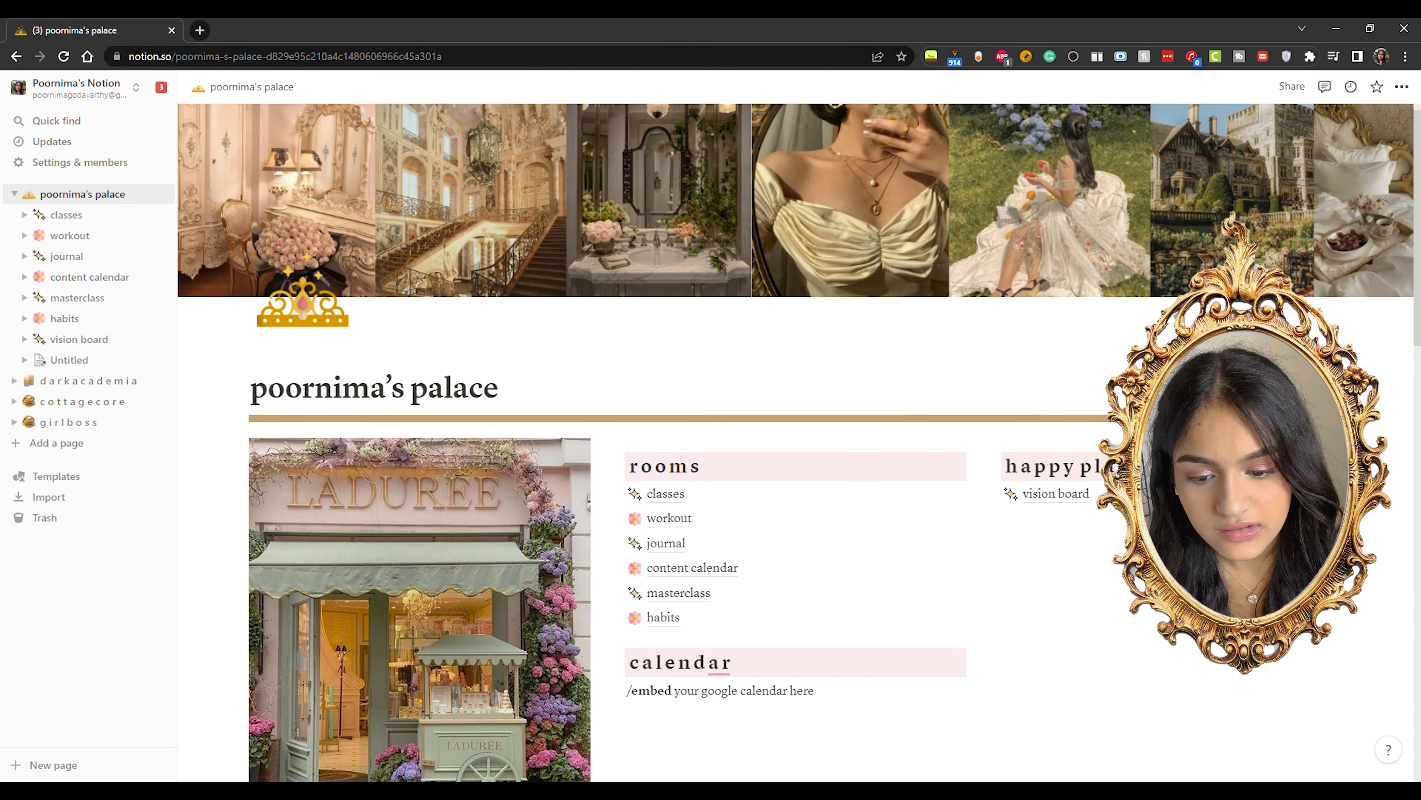